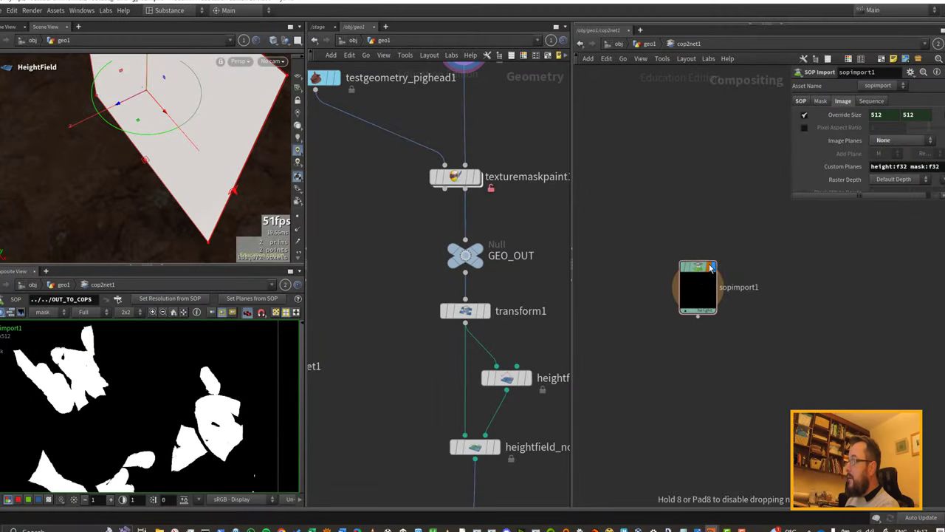
Step: Compare the height and mask planes of the sopimport1 node in the composite view
drag(701, 266, 685, 238)
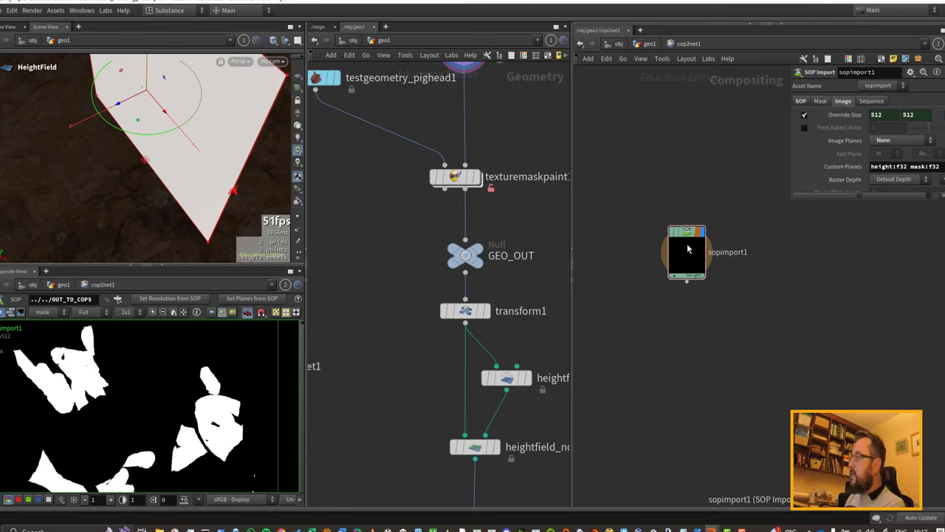
click(51, 316)
click(46, 323)
click(49, 314)
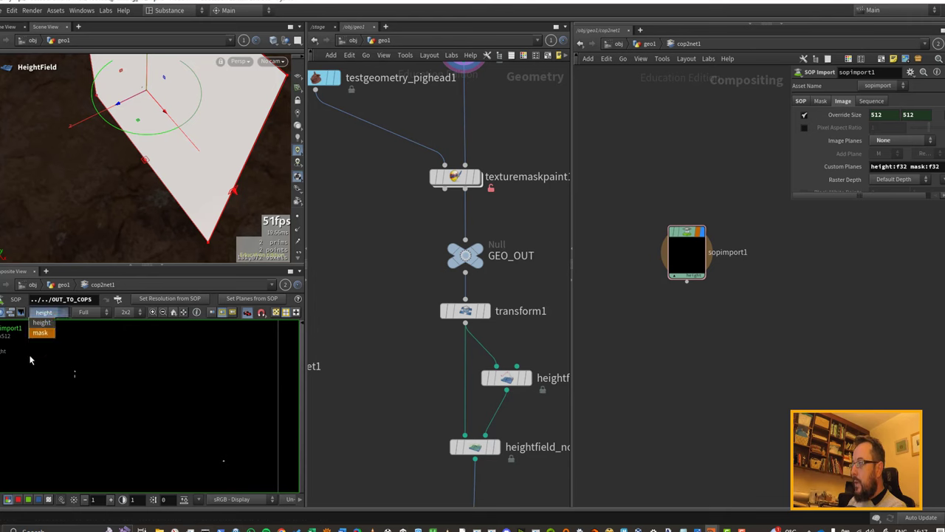
click(40, 332)
middle_drag(133, 417, 146, 360)
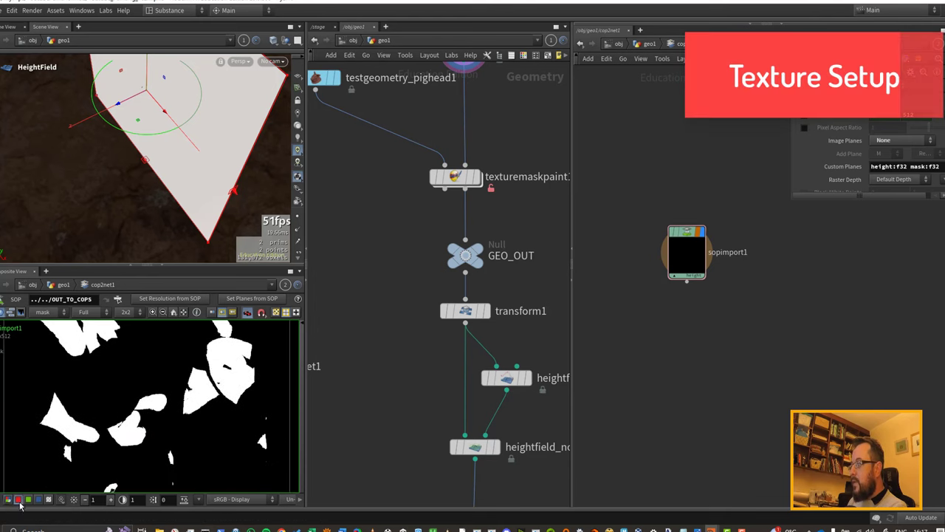
Step: Check the mask plane's individual colour channels in the composite view
click(38, 500)
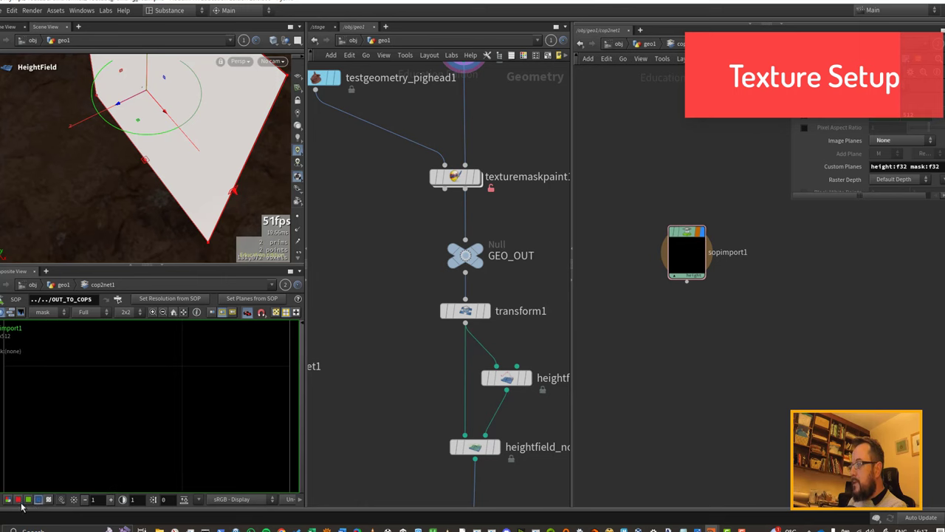
click(20, 501)
click(29, 501)
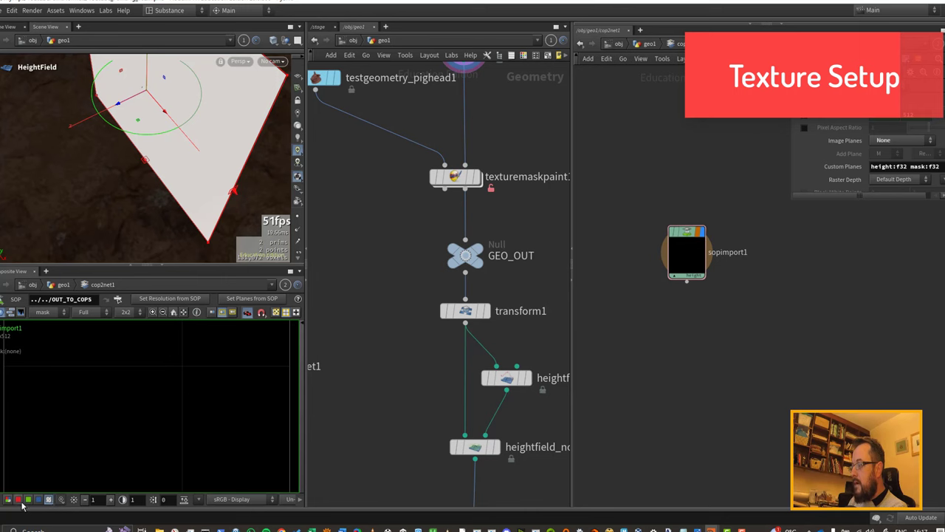
click(22, 501)
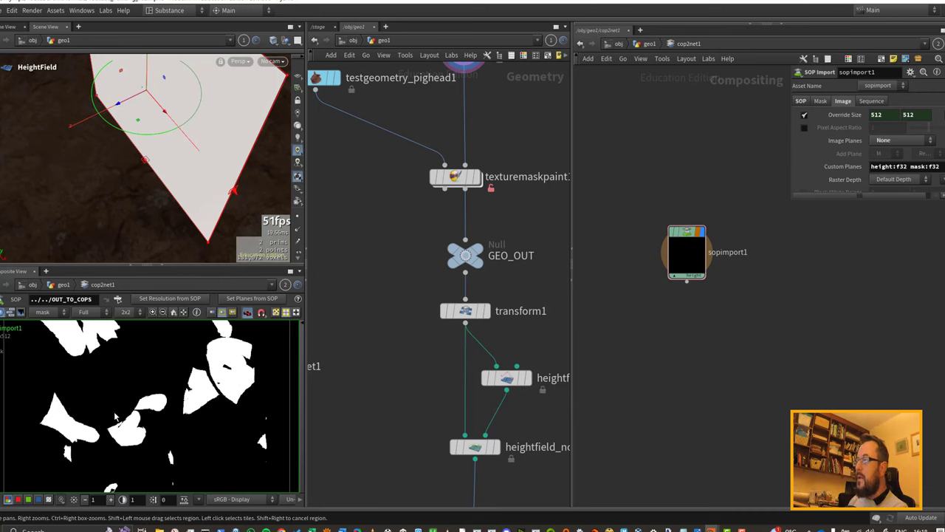
Step: Add a Color node to the compositing network, placed below sopimport1
drag(691, 244, 700, 181)
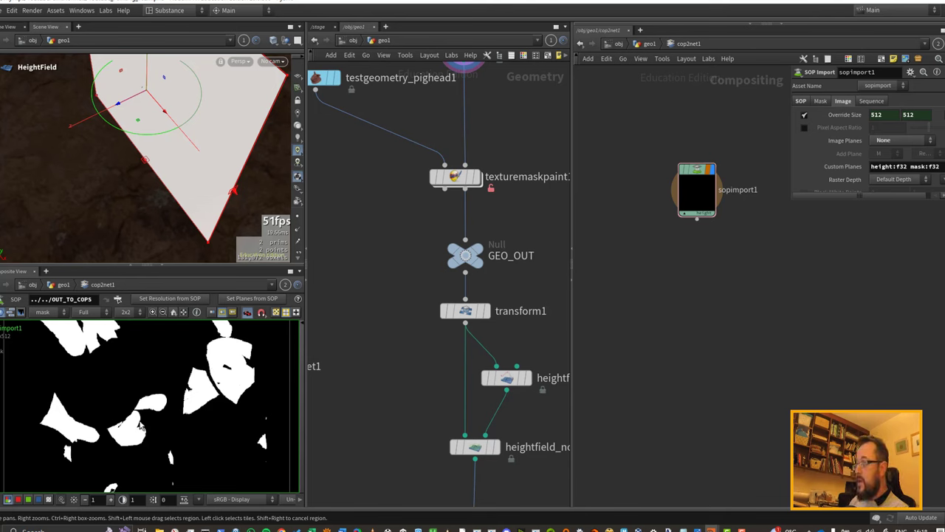
drag(697, 194, 698, 182)
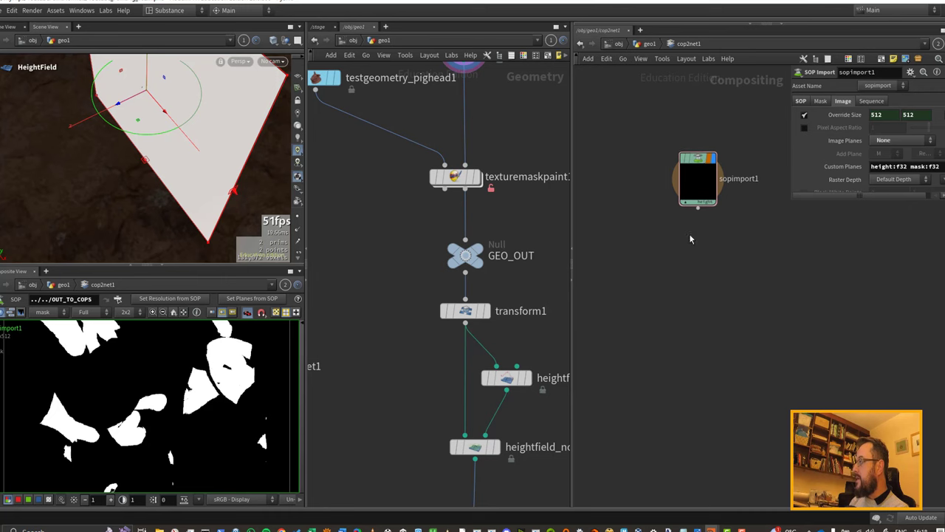
key(Tab)
text(color)
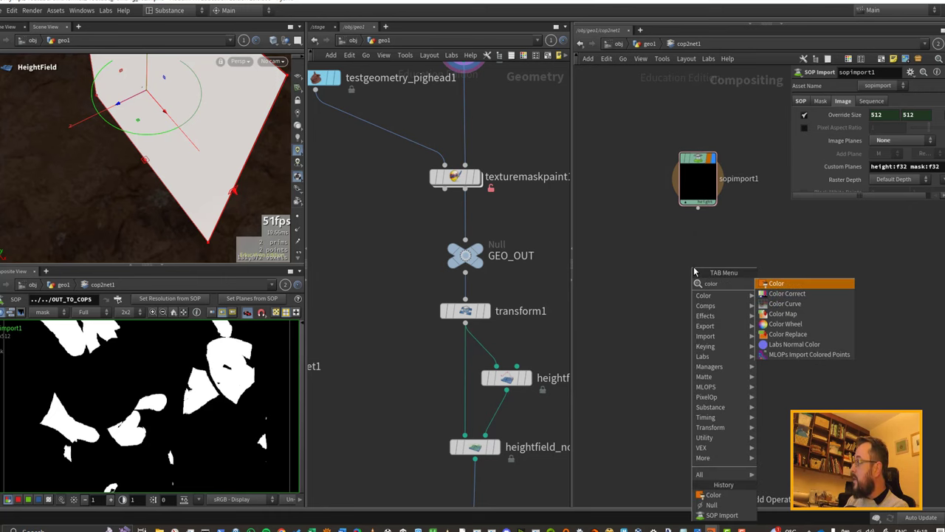
key(Return)
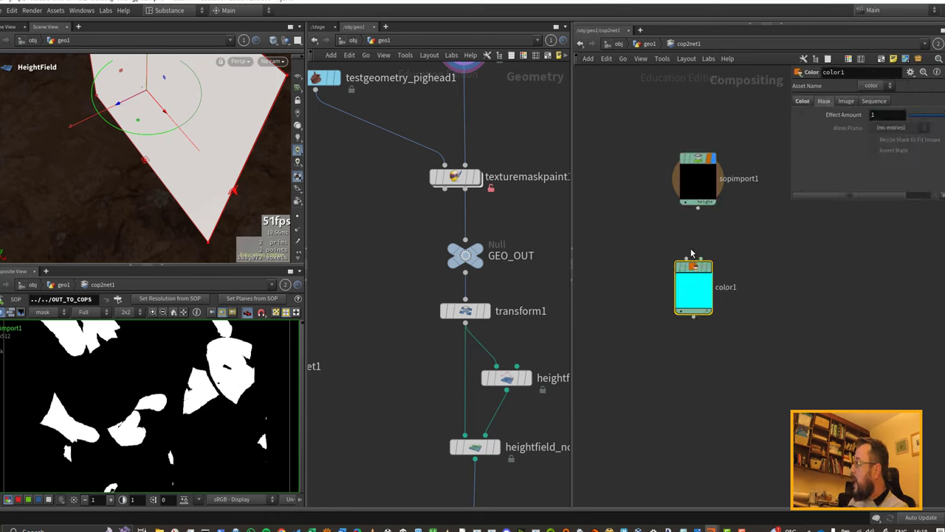
drag(694, 284, 699, 324)
Step: Add a Null after sopimport1 and wire it into color1's mask input, using mask as the mask plane
key(Tab)
text(null)
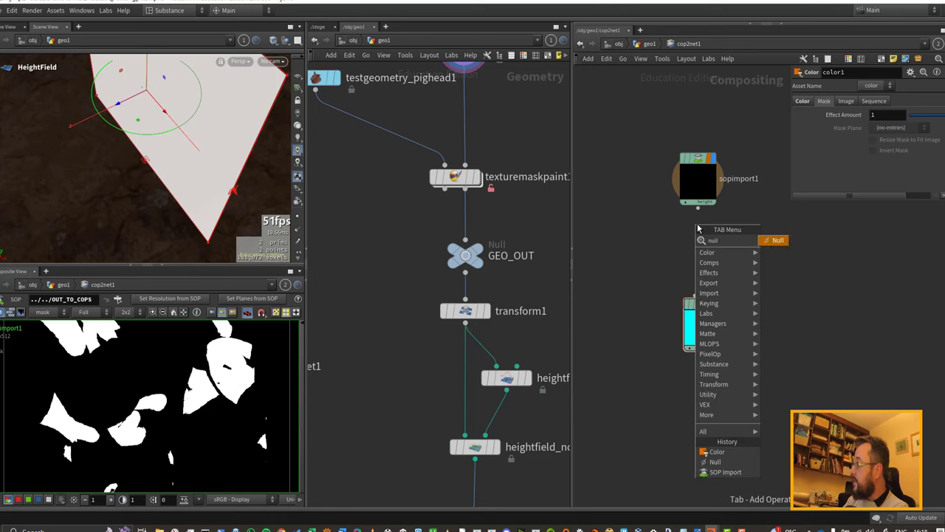
key(Return)
drag(699, 229, 697, 336)
mouse_move(695, 334)
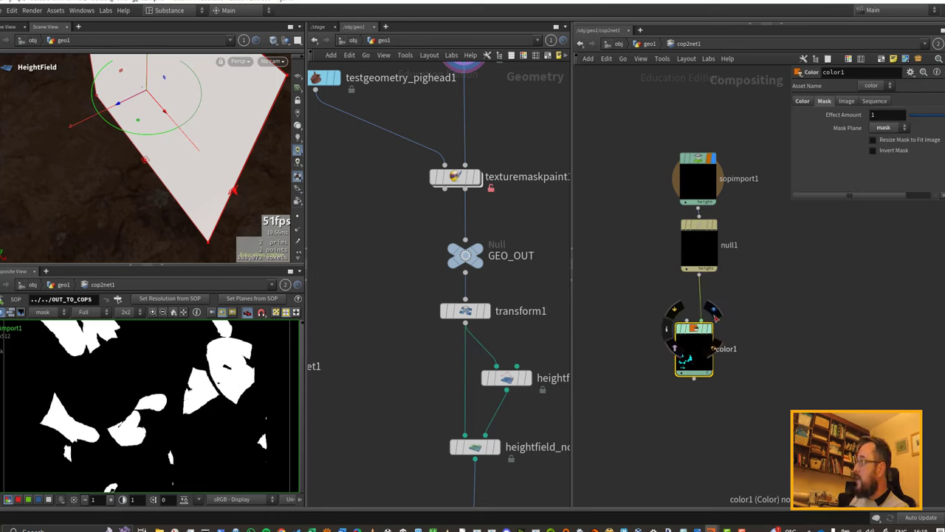
click(884, 127)
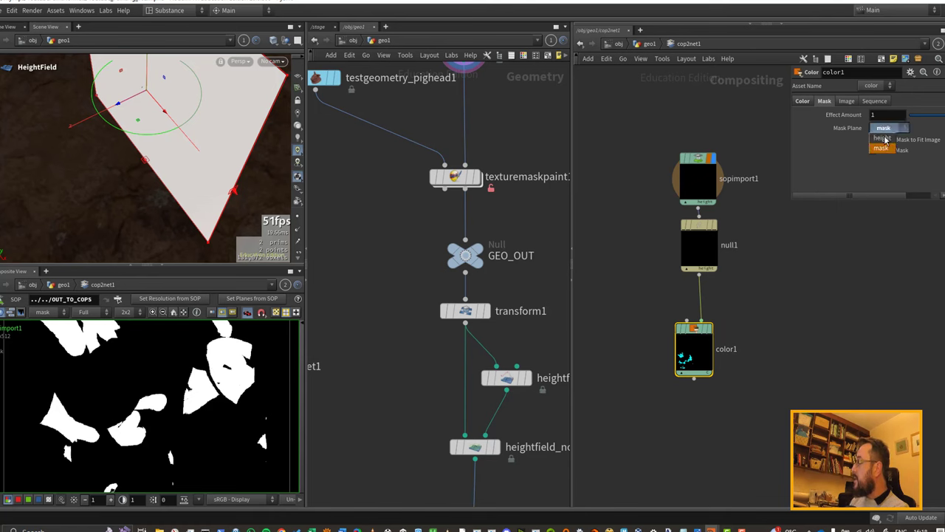
click(879, 150)
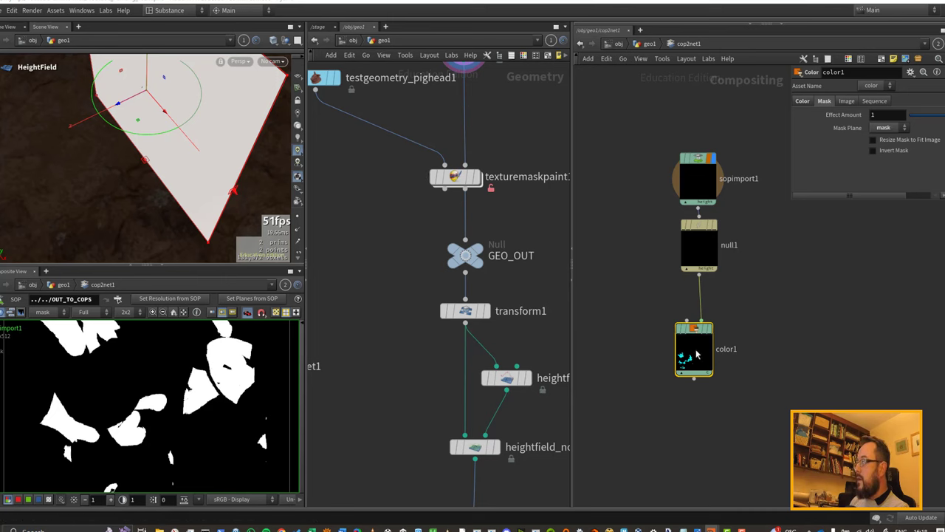
Step: Try wiring null1 into the first input of color1 instead of its mask input
drag(699, 275, 687, 320)
key(y)
drag(670, 286, 698, 317)
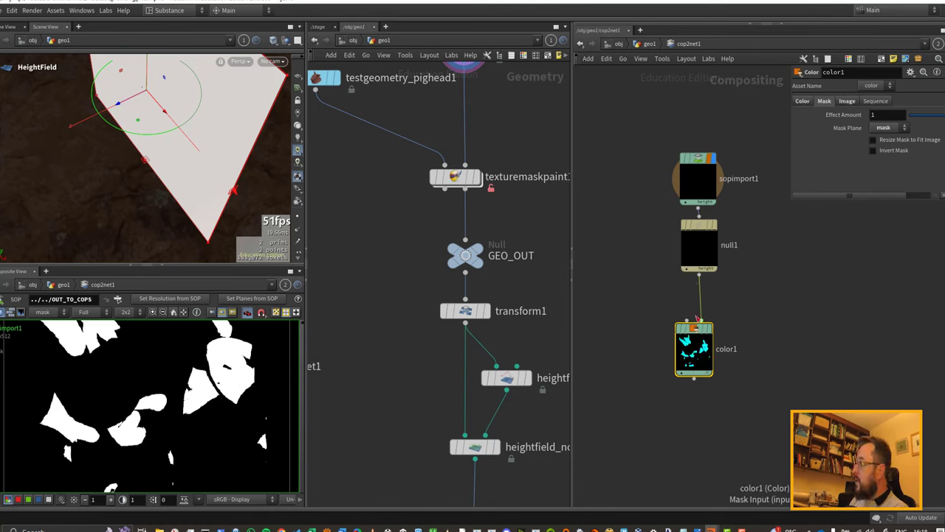
Step: Display the color1 node's result in the composite view
click(711, 329)
scroll(65, 408, down, 3)
middle_drag(152, 394, 138, 417)
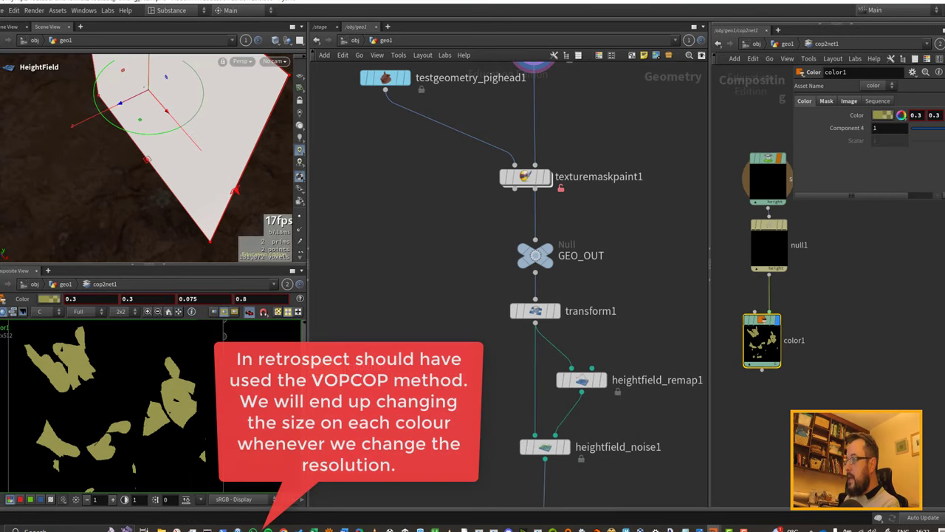
Step: Check the red, green, blue and alpha channels of the color1 result in the composite view
click(19, 501)
click(30, 501)
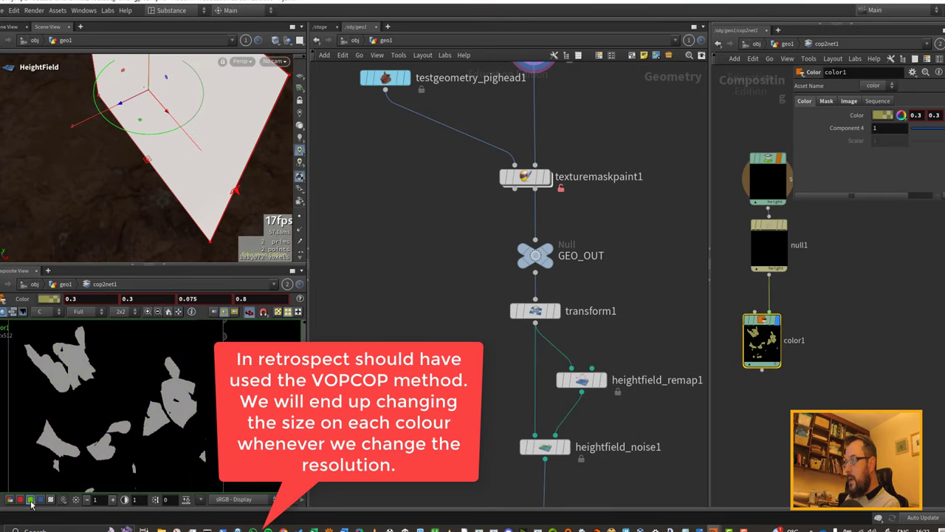
click(40, 500)
click(51, 500)
click(11, 500)
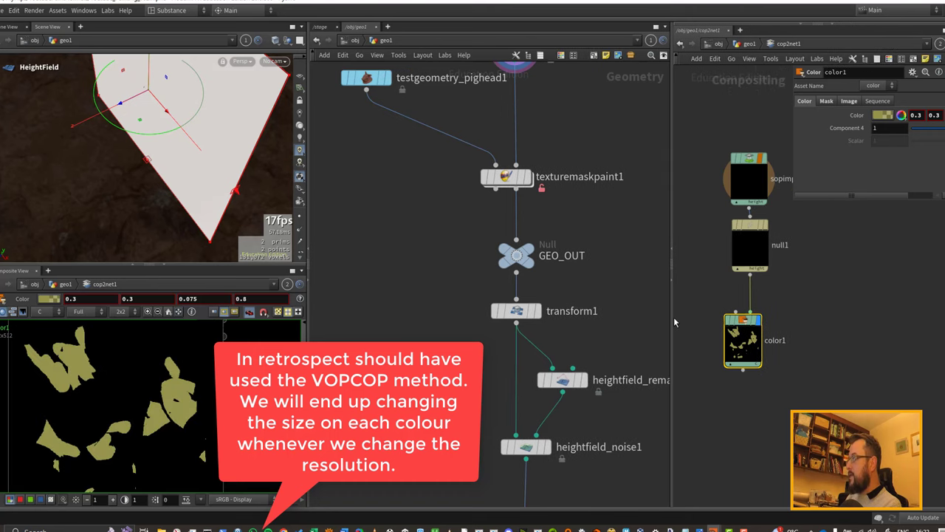
Step: Add a Null after color1 in the compositing network and rename it RGB
drag(673, 322, 574, 323)
middle_drag(746, 380, 801, 362)
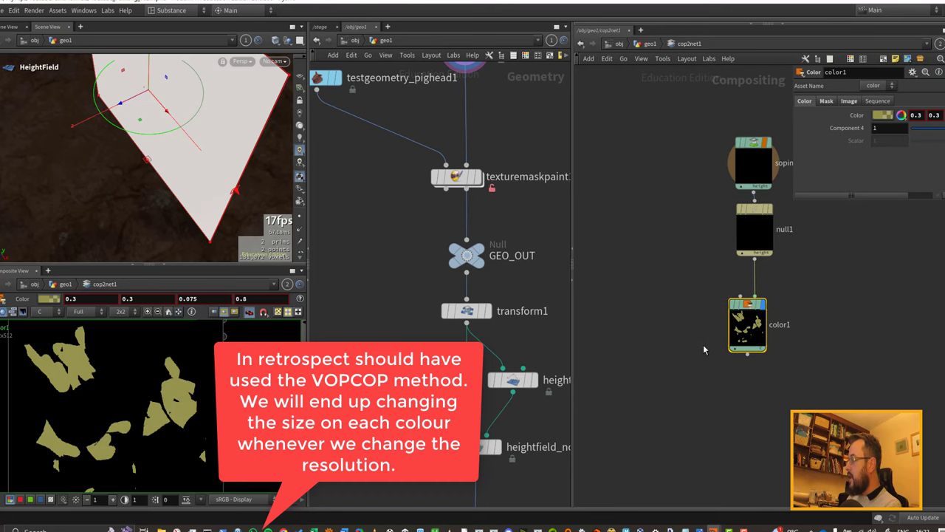
key(Tab)
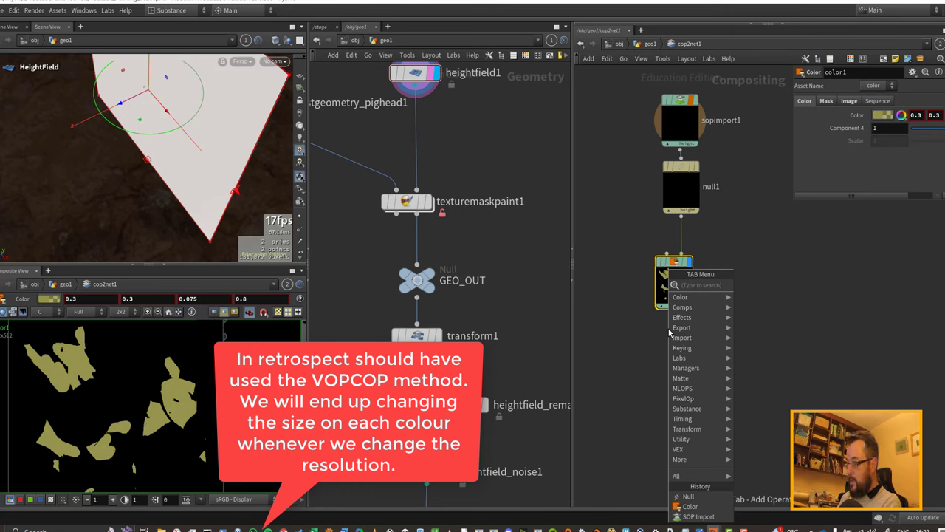
text(null)
key(Return)
click(669, 332)
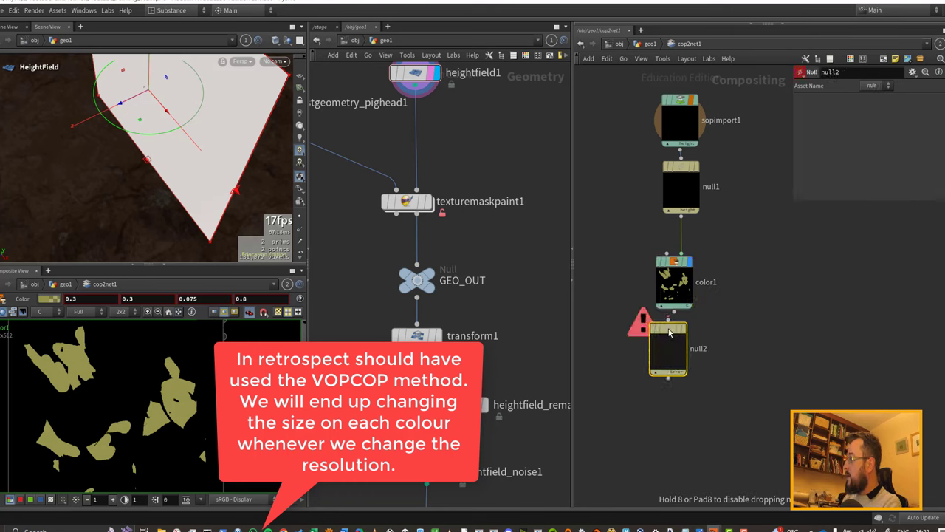
drag(669, 332, 710, 440)
double_click(739, 423)
text(CORGB)
key(Return)
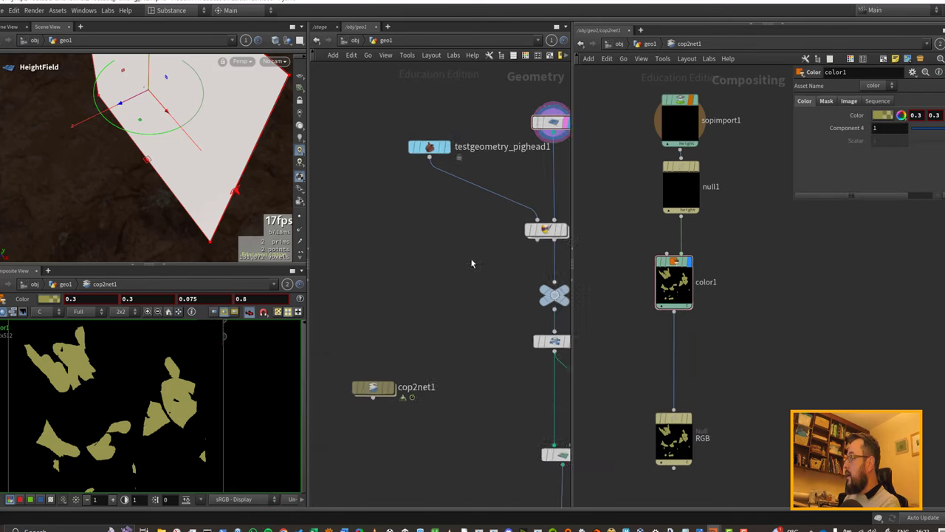
Step: Add a Labs Quick Material node to the geometry network, above cop2net1
scroll(432, 254, down, 2)
key(Tab)
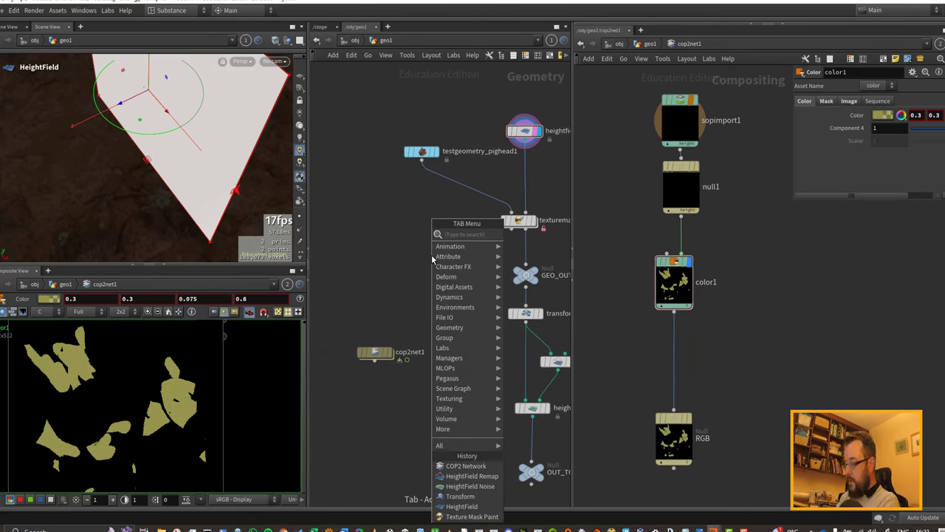
text(quick)
key(Return)
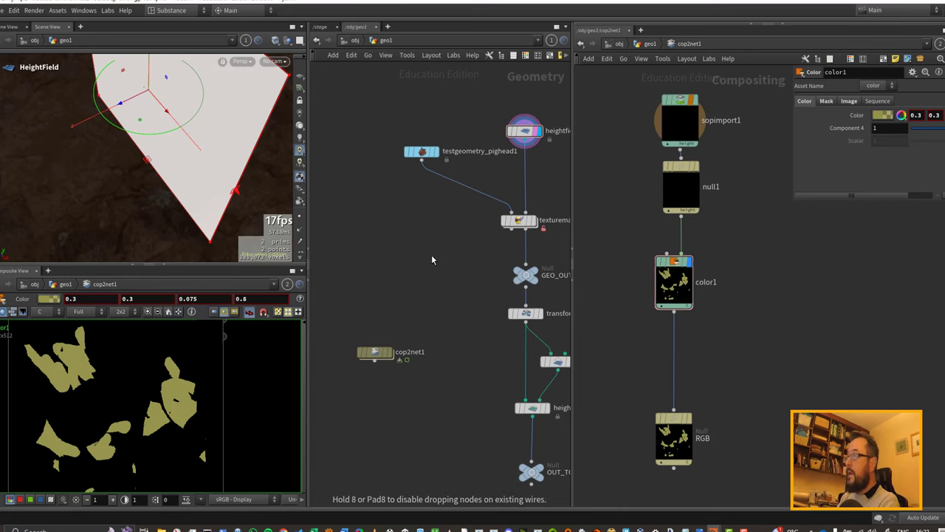
click(432, 256)
click(420, 304)
Step: Insert a Null named GEO below testgeometry_pighead1 and feed the Quick Material node from it, displaying the material node
key(Tab)
text(null)
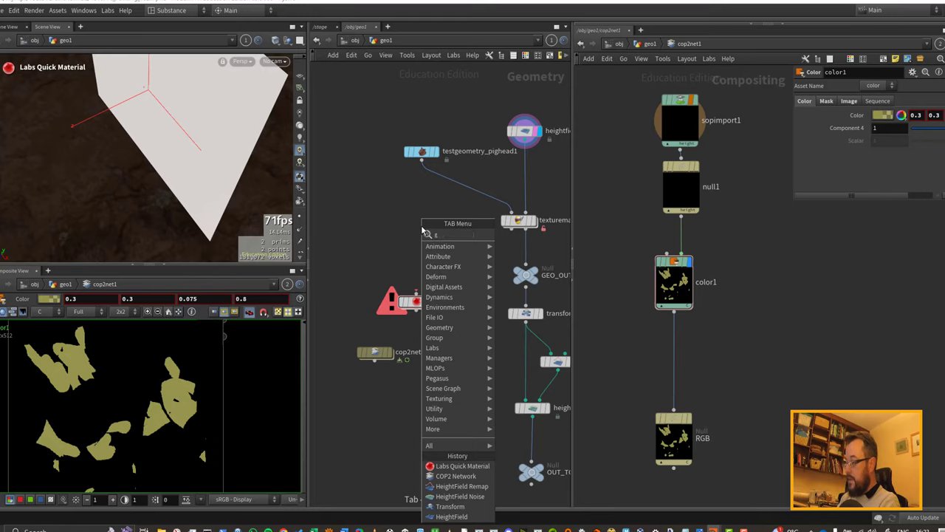
key(Return)
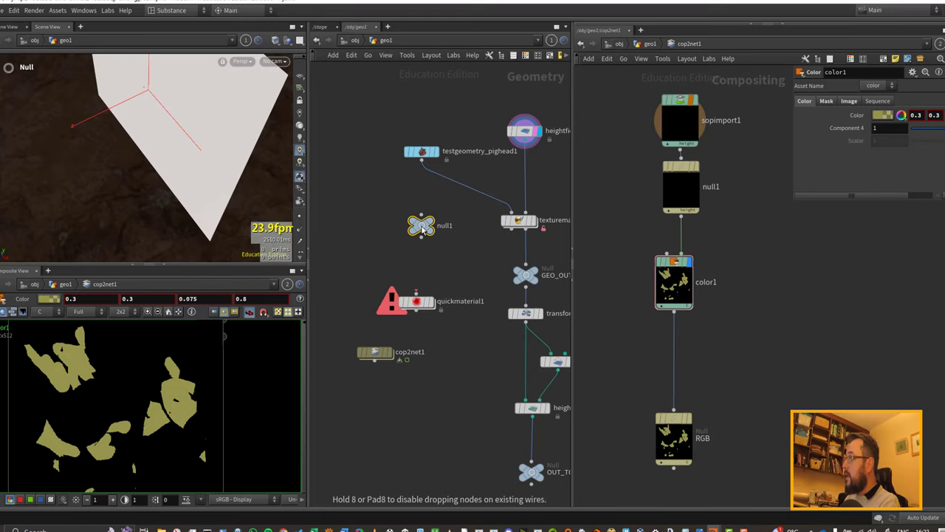
click(419, 192)
double_click(443, 191)
text(DEO)
key(Return)
click(417, 301)
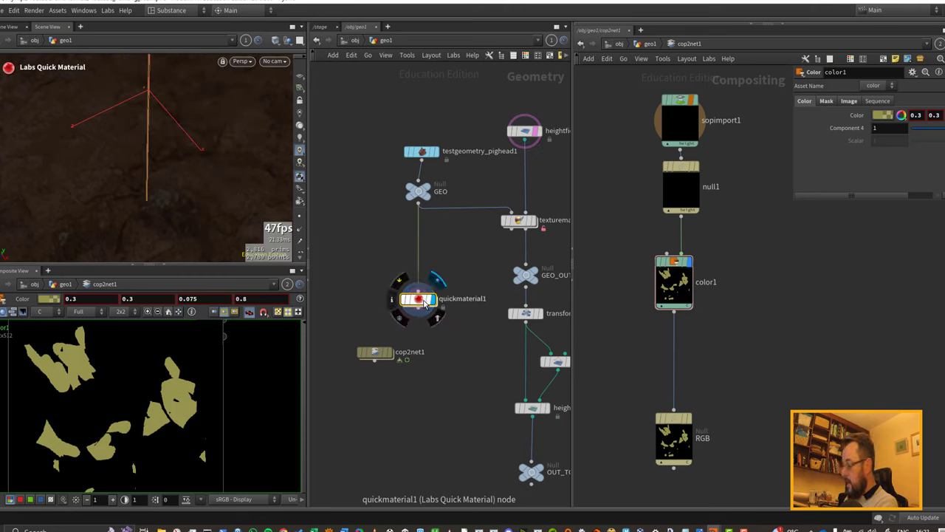
Step: Set the Quick Material's base colour texture to op:/obj/geo1/cop2net1/RGB and frame the textured pig head
key(p)
drag(674, 435, 448, 199)
click(424, 198)
text(op:/obj/geo1/cop2net1/RGB)
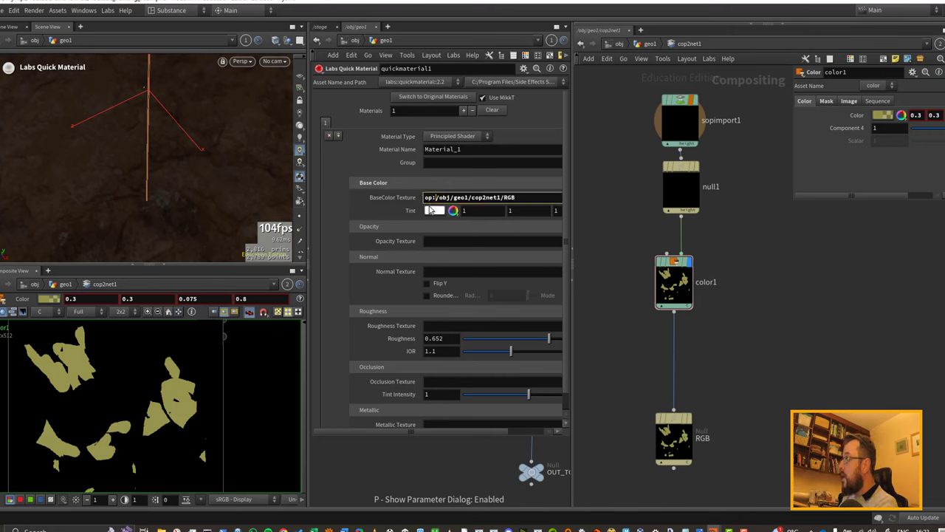
key(Return)
key(space+g)
drag(152, 159, 152, 229)
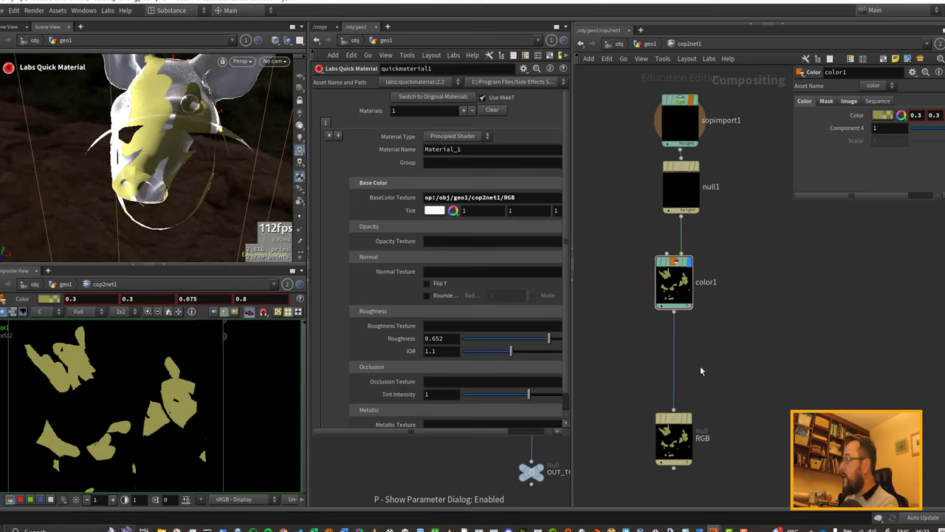
Step: Insert a Delete node between color1 and the RGB Null, with its plane scope set to A
key(Tab)
text(dele)
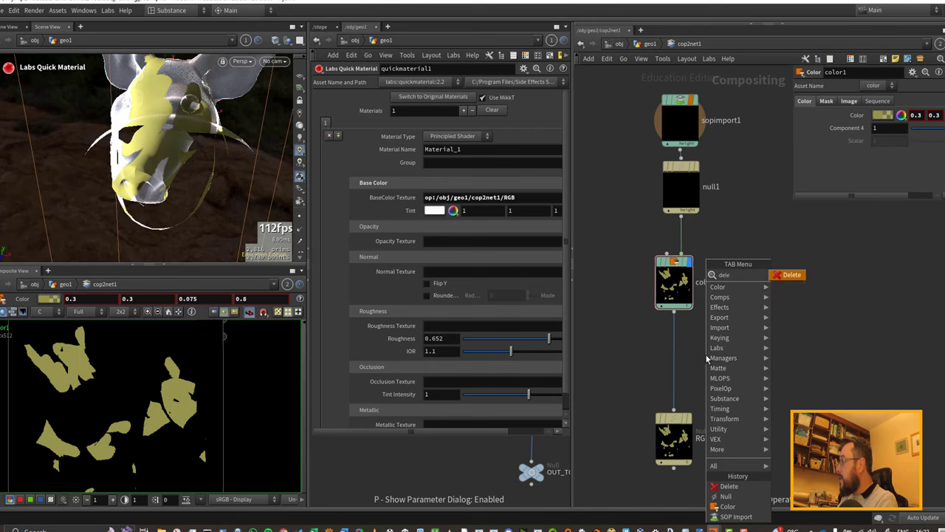
key(Return)
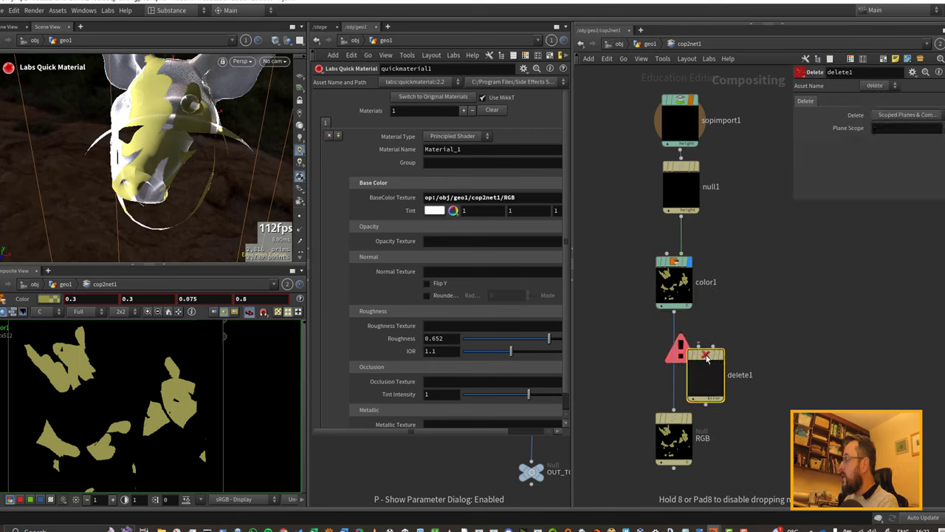
click(669, 356)
click(936, 132)
text(A)
key(Return)
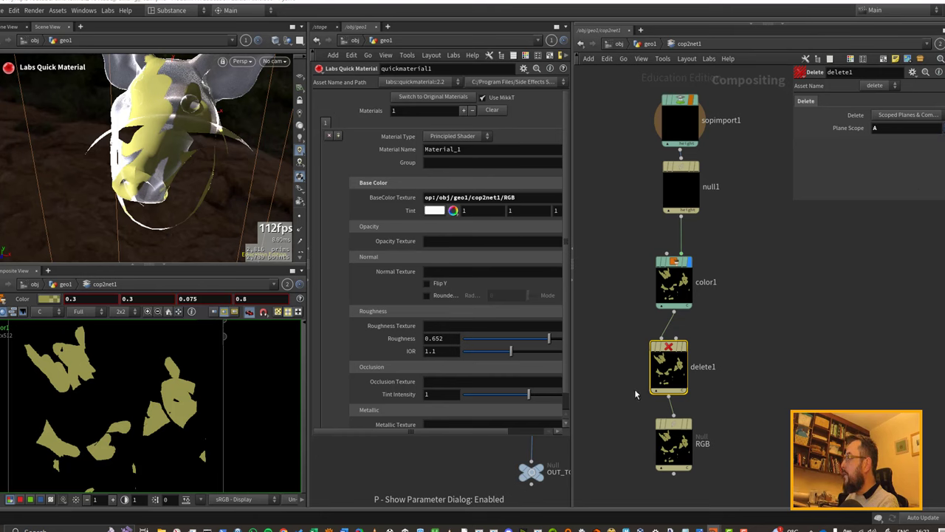
drag(665, 370, 672, 366)
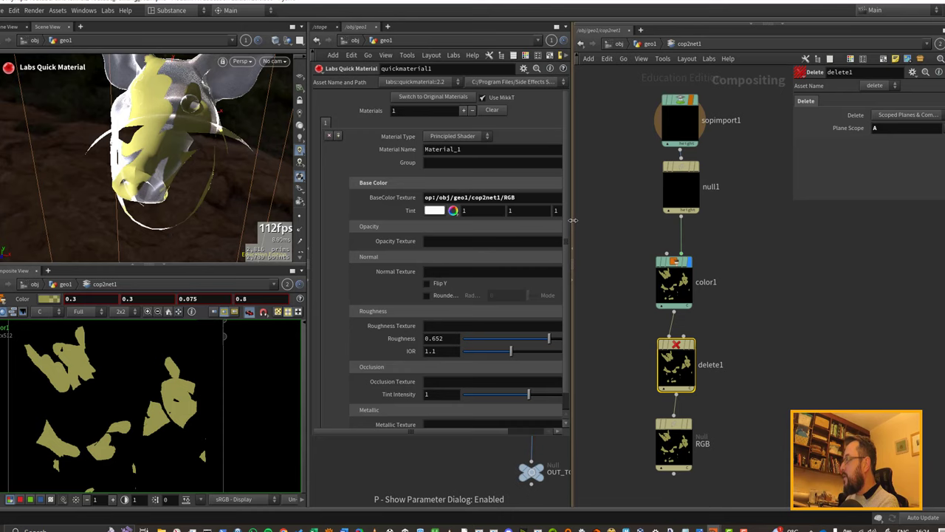
Step: Change the color1 node's colour to cyan with RGB values 0, 0.5, 0.5
drag(572, 220, 690, 219)
alt+drag(164, 147, 129, 135)
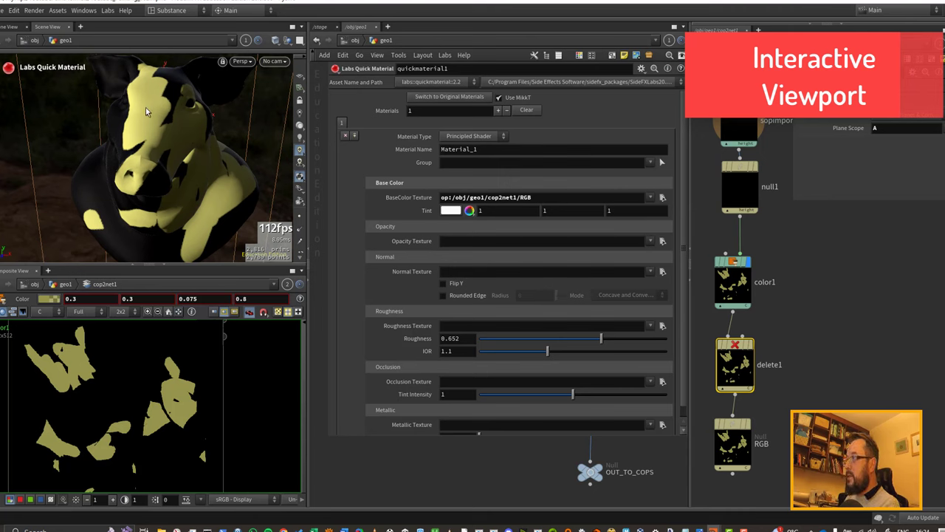
click(733, 285)
click(878, 115)
click(860, 85)
click(877, 73)
click(943, 16)
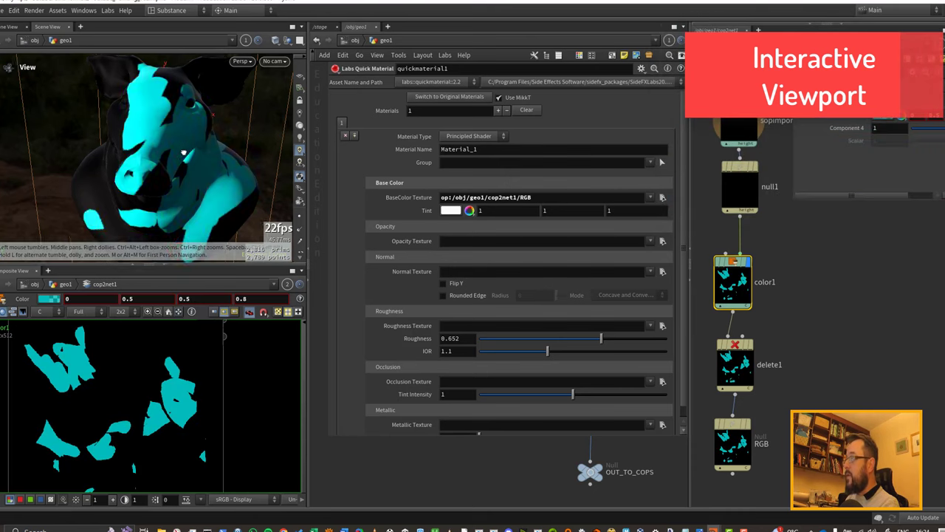
Step: Place the cop2net1 node beside quickmaterial1, display it in the 3D view and look over its parameters
alt+drag(195, 152, 186, 153)
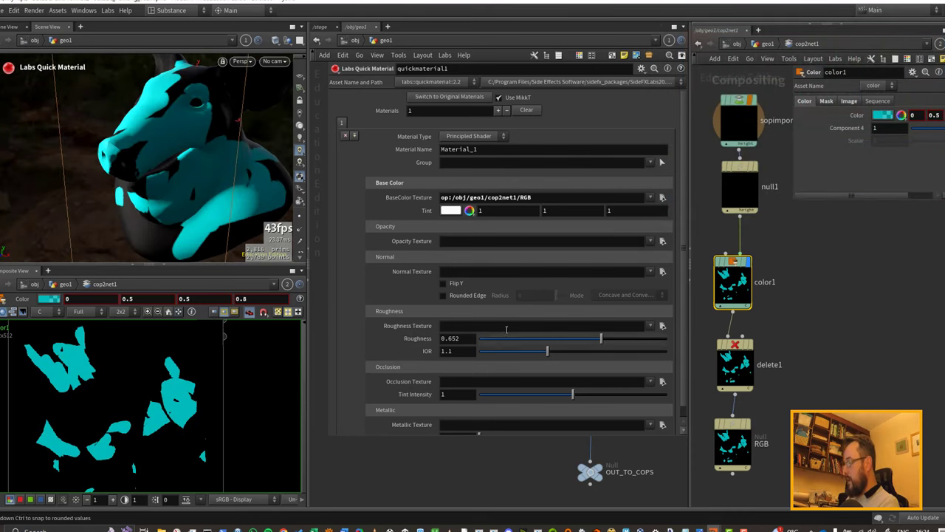
key(p)
drag(433, 351, 362, 338)
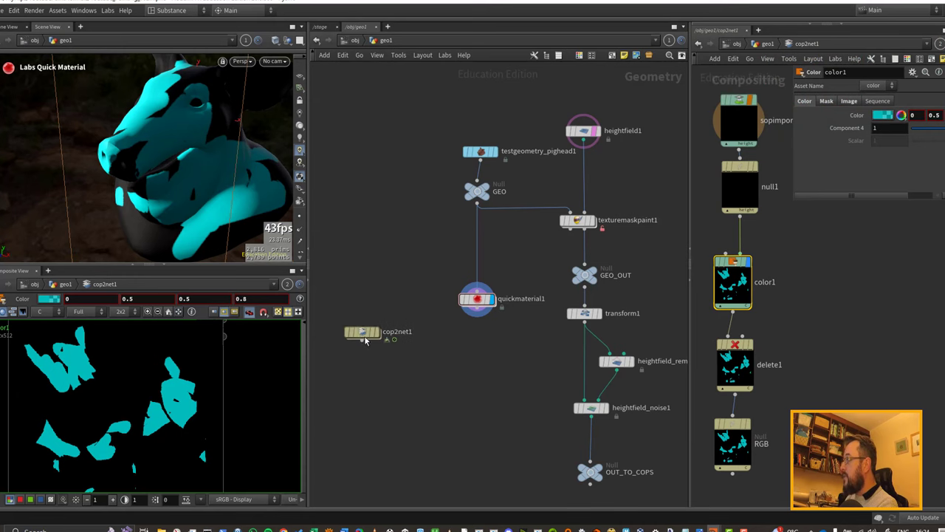
click(362, 335)
mouse_move(363, 338)
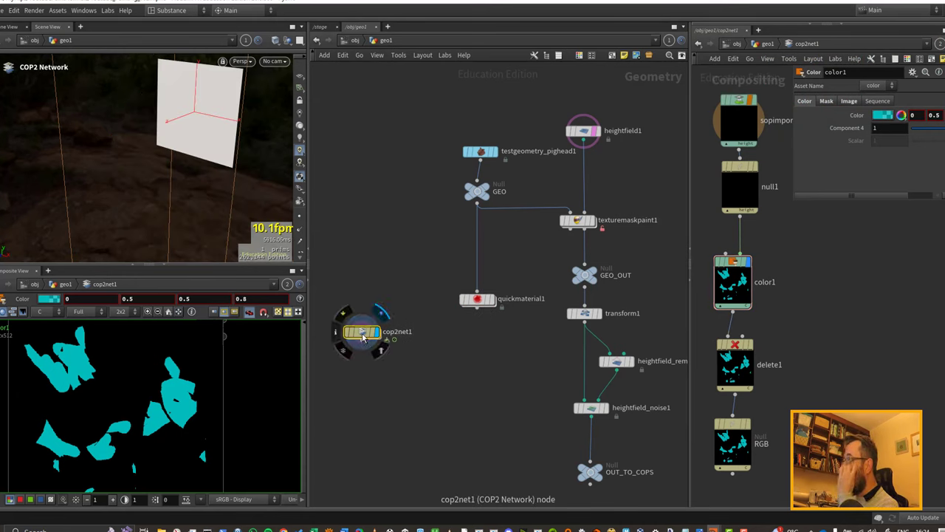
key(p)
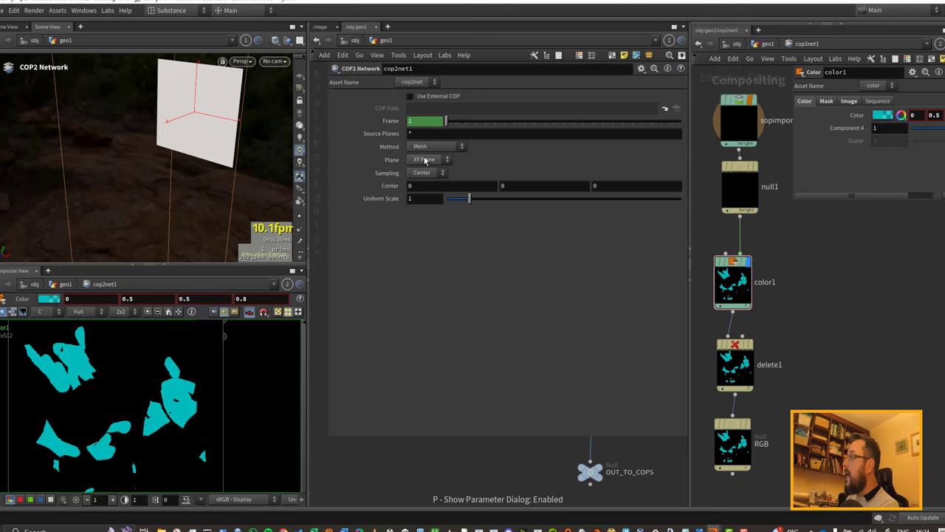
key(p)
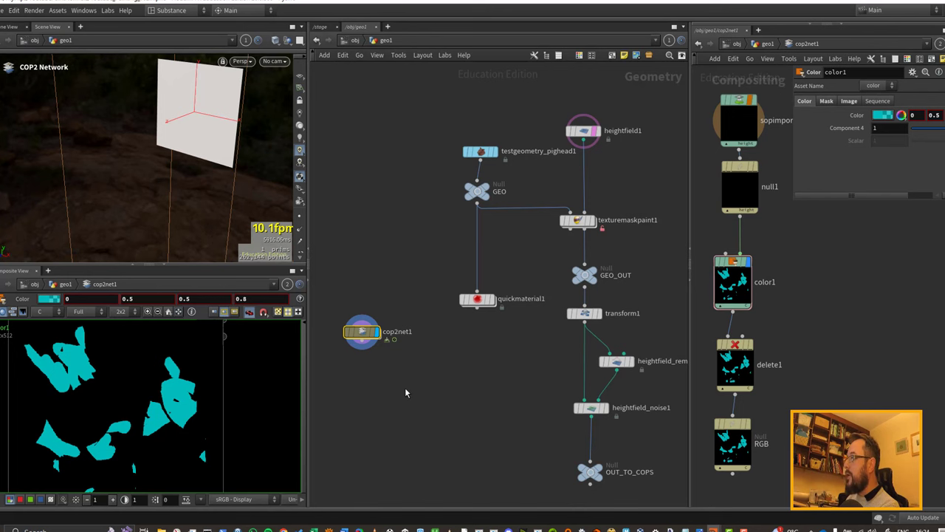
Step: Add a Merge node that combines cop2net1 with quickmaterial1 and display the merged result
key(Tab)
text(merge)
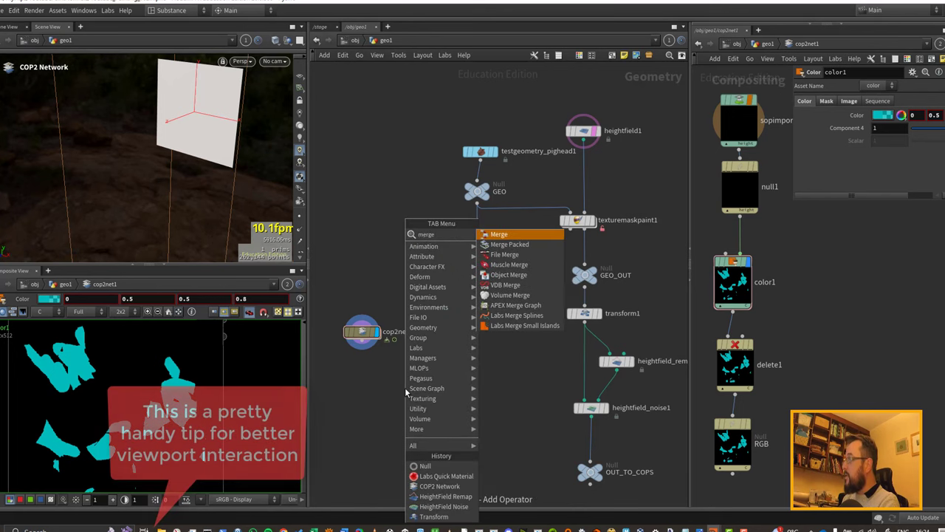
key(Return)
click(404, 392)
click(369, 341)
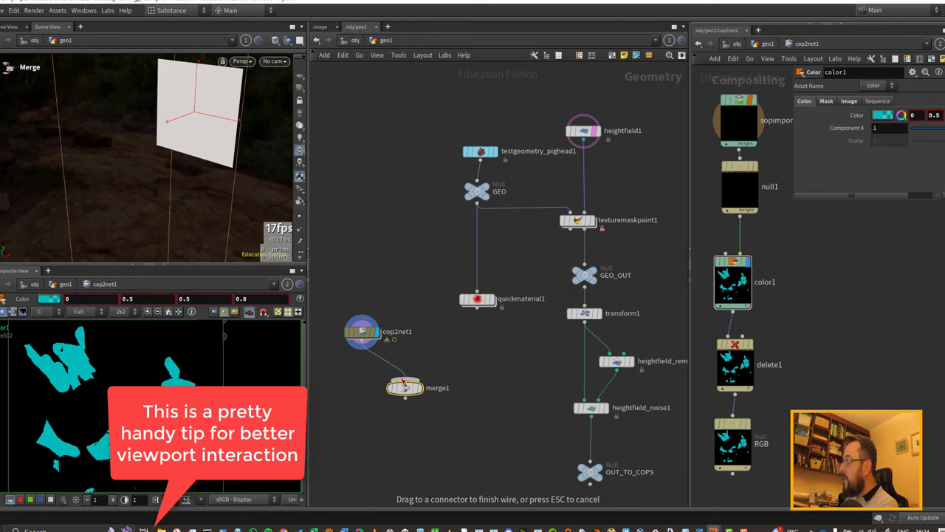
click(405, 380)
drag(413, 382, 481, 307)
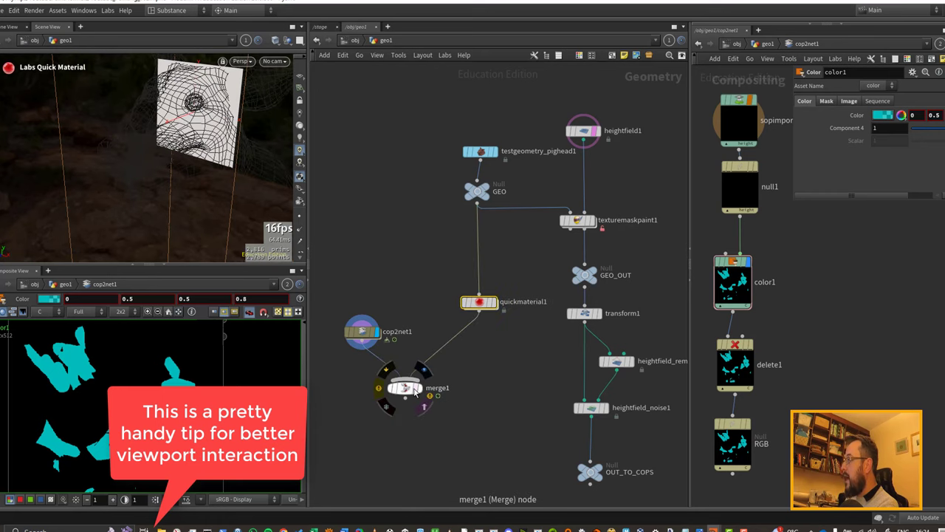
click(424, 370)
click(418, 391)
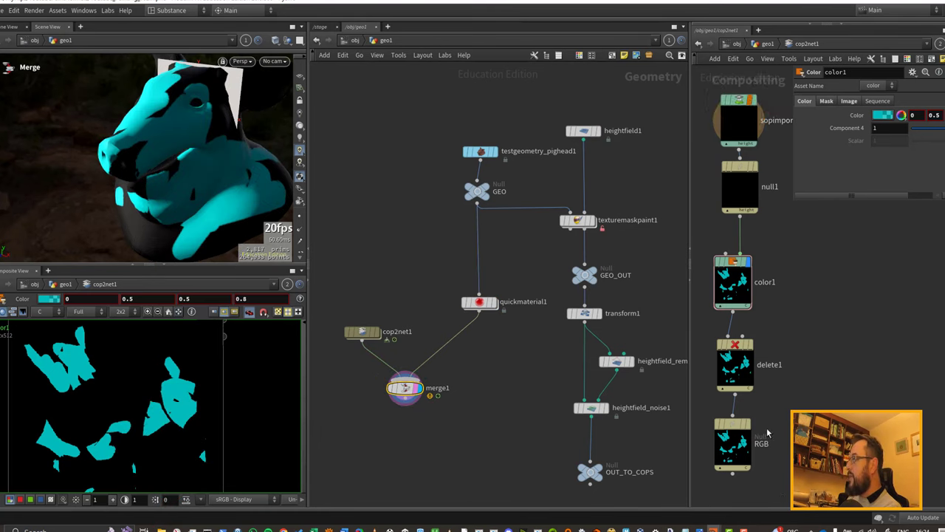
Step: Display the RGB Null and change the color1 node's colour to a muted brown with RGB values 0.3, 0.1875, 0.075
middle_drag(774, 426, 792, 409)
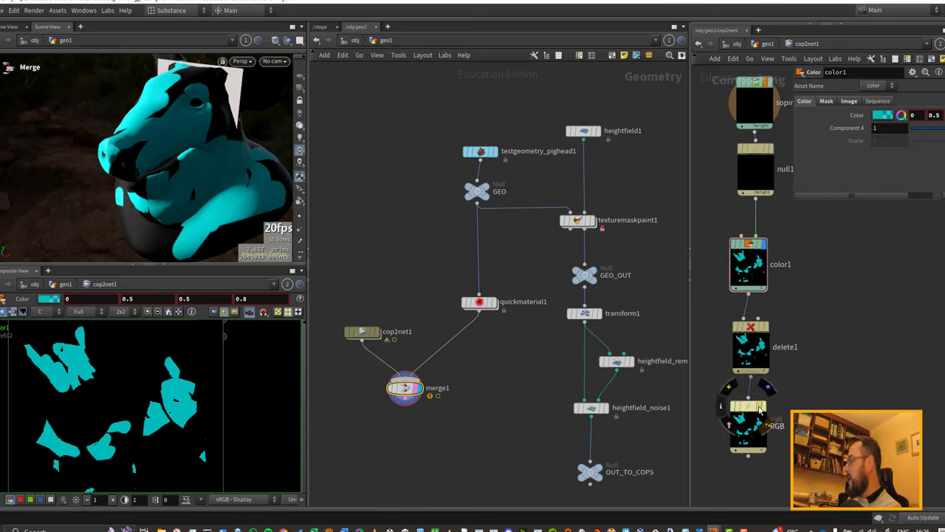
click(762, 410)
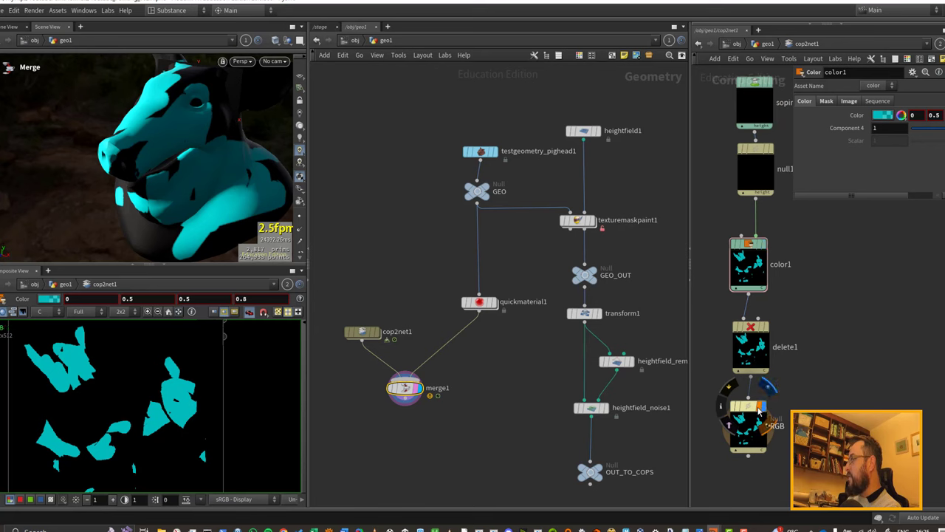
click(878, 116)
click(786, 54)
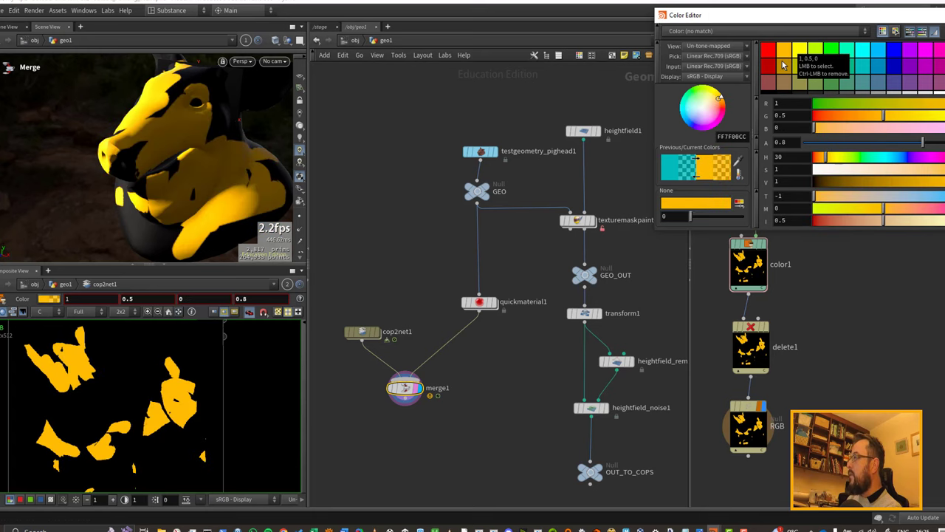
click(785, 87)
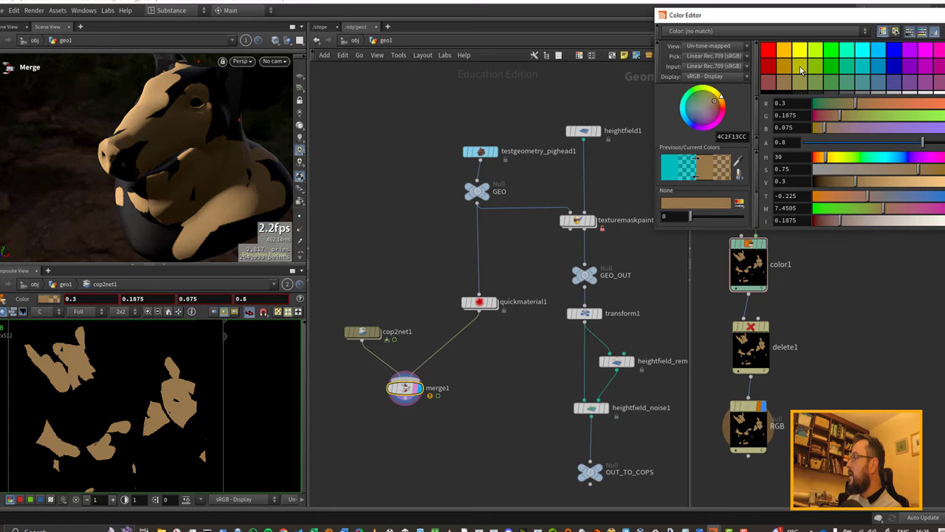
Step: Try a series of yellow, green and magenta swatches on the color1 node
click(800, 66)
click(800, 51)
click(815, 51)
click(820, 70)
click(849, 54)
click(923, 52)
click(923, 65)
click(910, 66)
drag(792, 66, 863, 54)
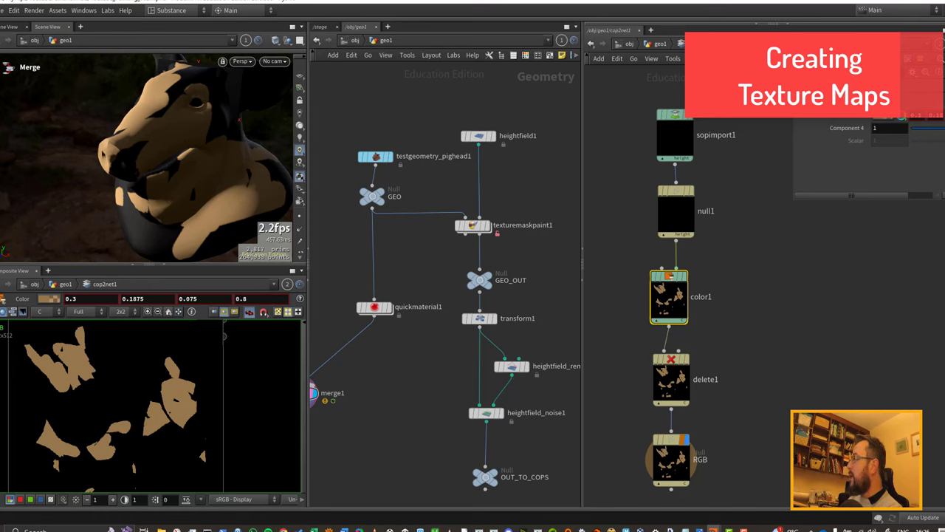
Step: Set the color1 node's mask plane to height
click(837, 90)
click(861, 90)
click(892, 130)
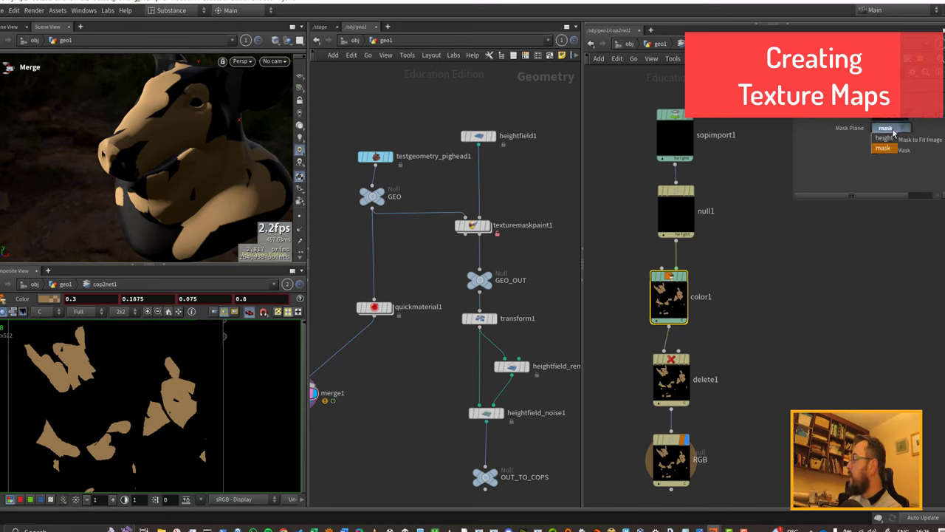
click(893, 140)
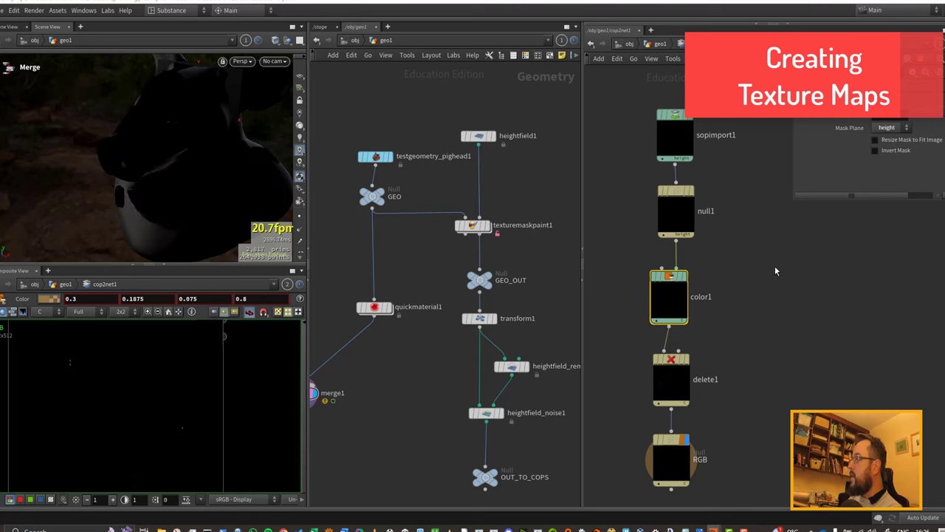
Step: Move the nodes above delete1 up and add an Equalize node beside the color1 node
drag(623, 94, 682, 184)
drag(671, 296, 671, 263)
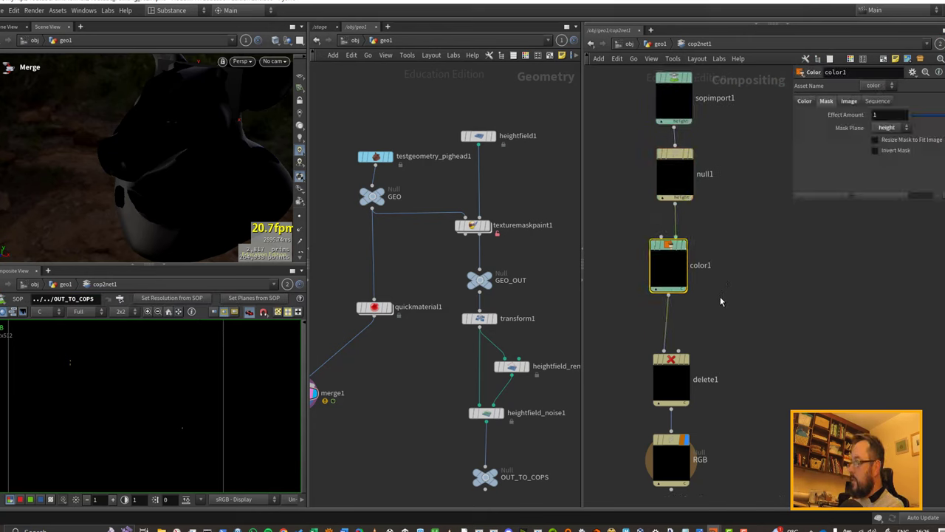
key(Tab)
text(eq)
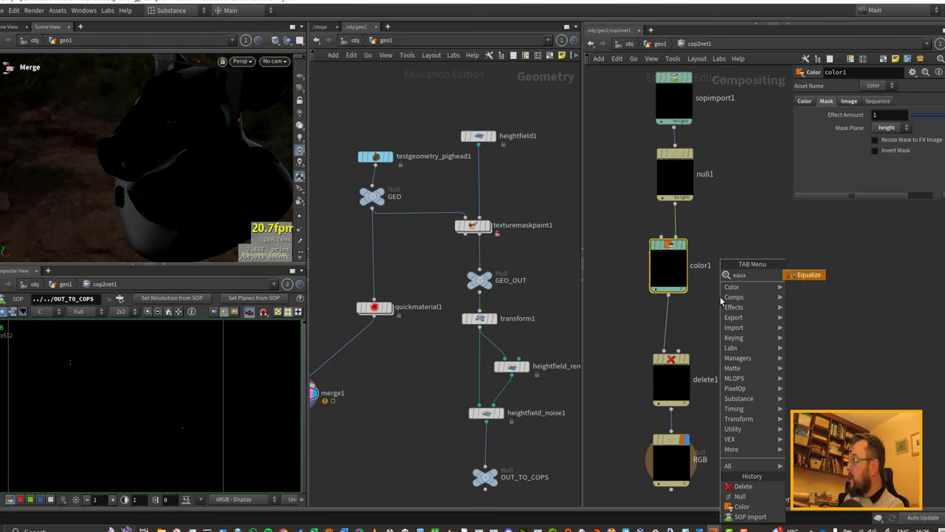
key(Return)
click(720, 303)
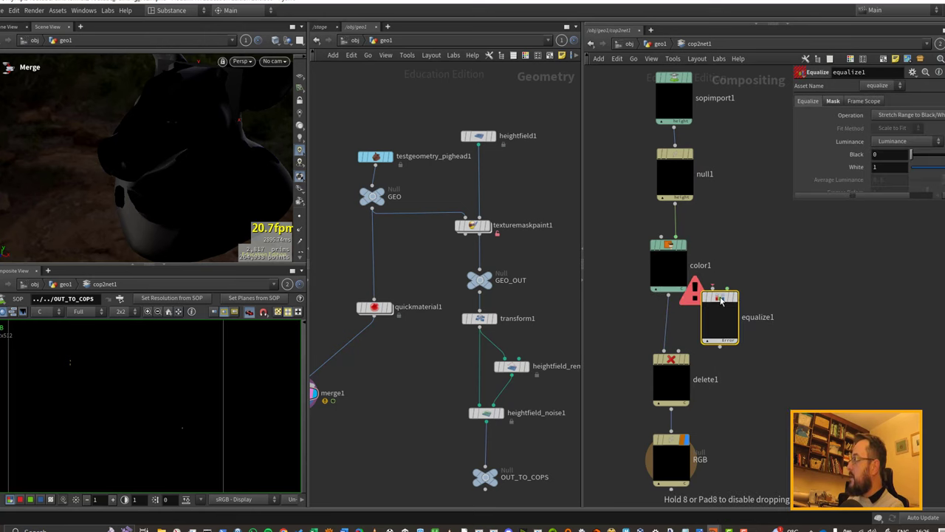
Step: Widen the gap below color1, insert the Equalize node between color1 and delete1, and display its result
middle_drag(628, 120, 629, 197)
drag(629, 152, 692, 368)
drag(665, 329, 665, 289)
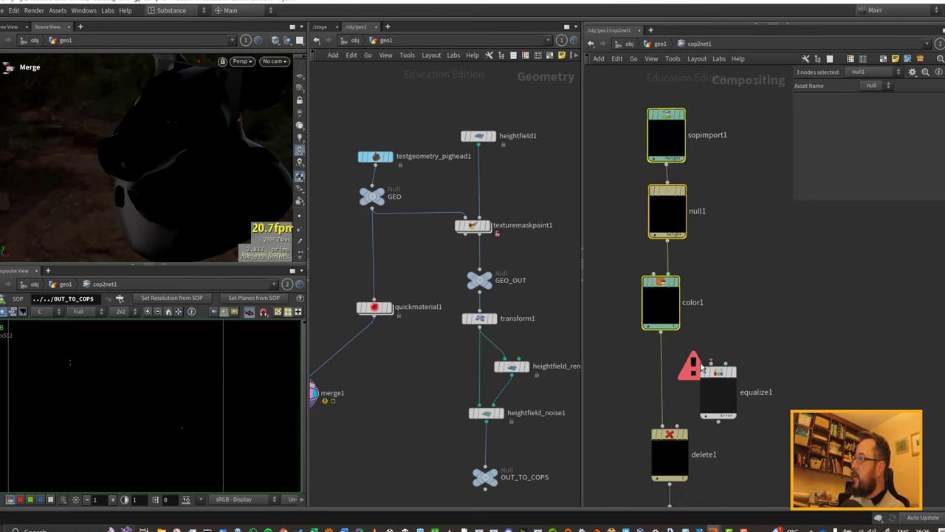
middle_drag(523, 437, 507, 379)
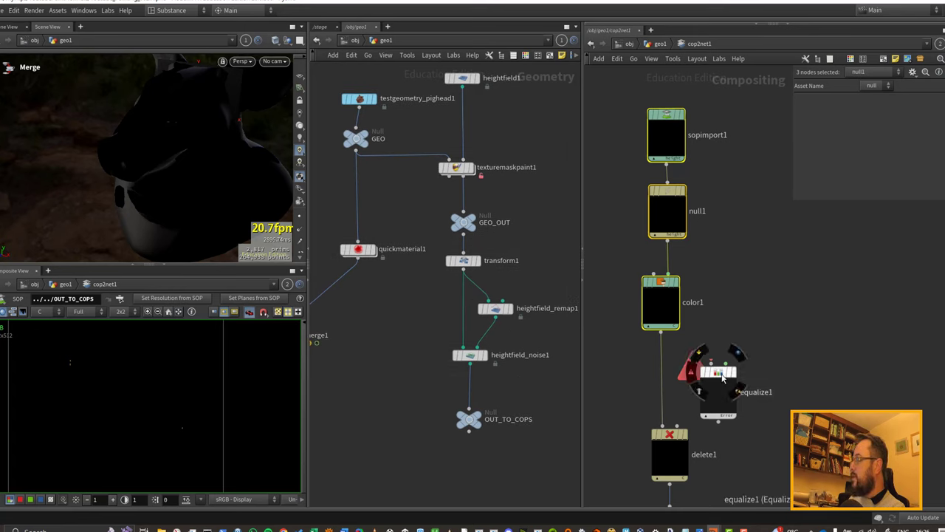
drag(723, 379, 670, 368)
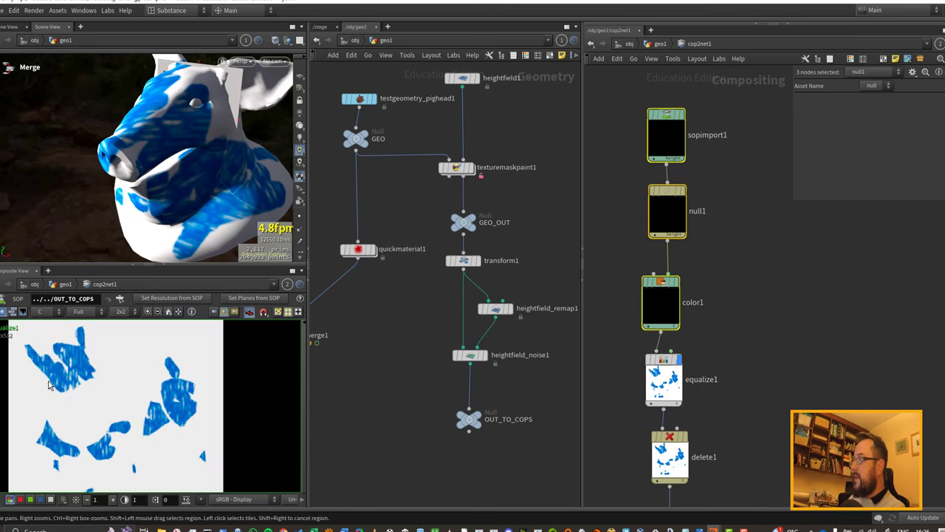
scroll(85, 373, up, 4)
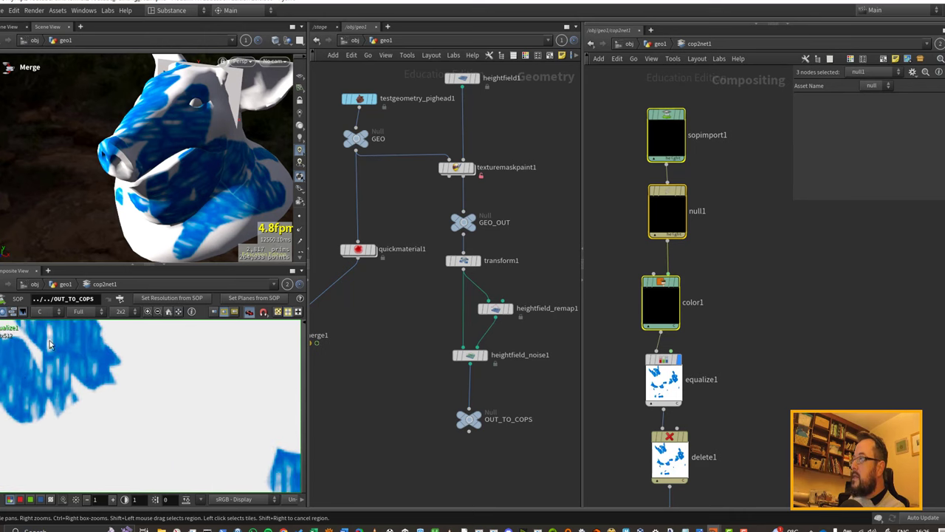
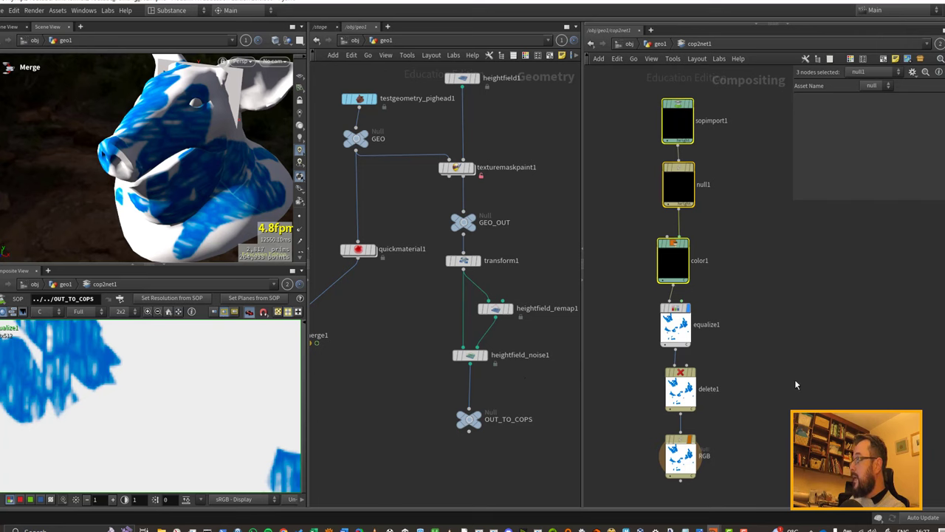
Step: Duplicate the color1, equalize1, delete1 and RGB nodes as a second branch fed from null1, and check the copied Color and Equalize nodes
scroll(796, 380, down, 2)
middle_drag(796, 381, 746, 385)
click(708, 338)
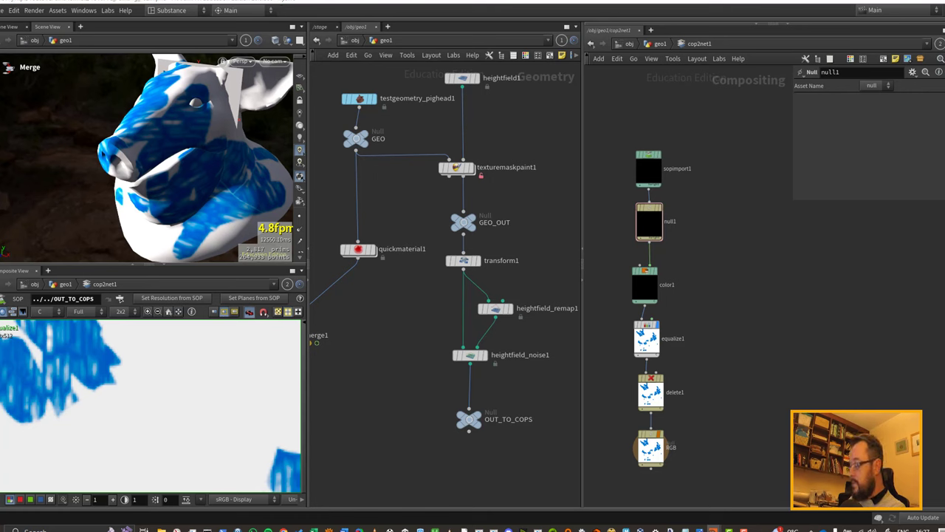
drag(602, 265, 687, 502)
drag(643, 288, 720, 286)
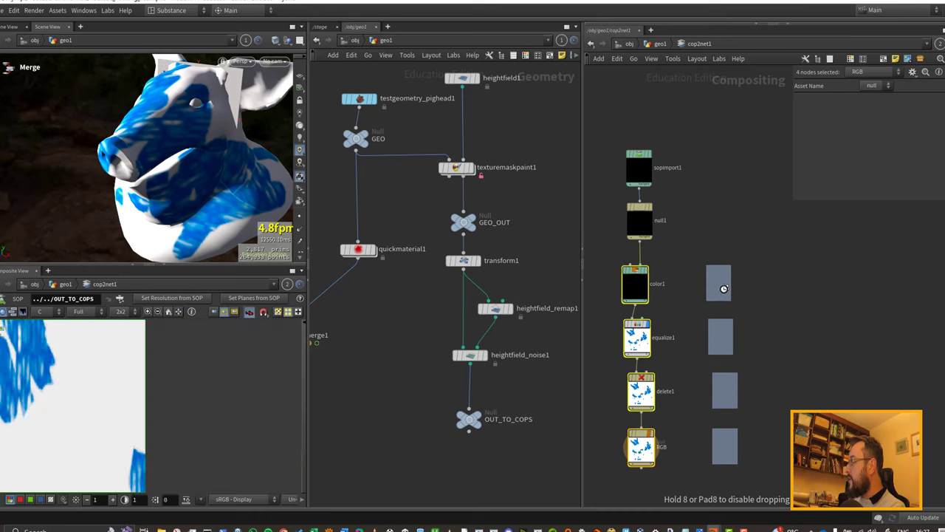
scroll(720, 286, up, 3)
click(804, 293)
middle_drag(795, 280, 803, 227)
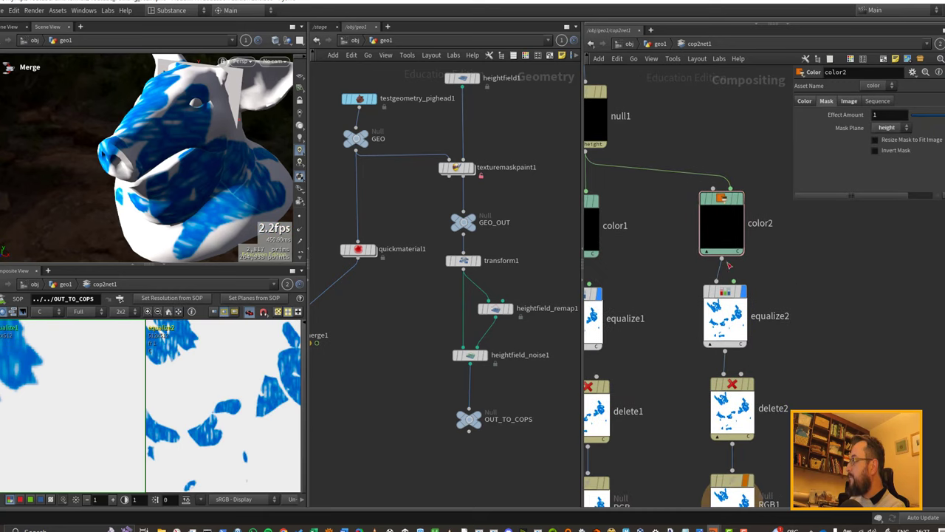
click(731, 231)
click(740, 313)
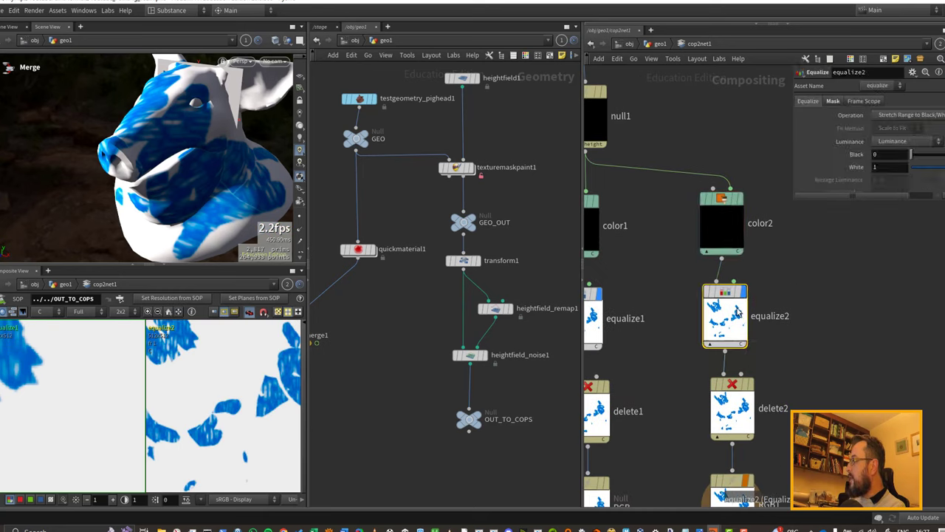
Step: Move the Delete and Null nodes of both branches down to make room below the Equalize nodes
middle_drag(740, 313, 743, 221)
scroll(687, 329, down, 3)
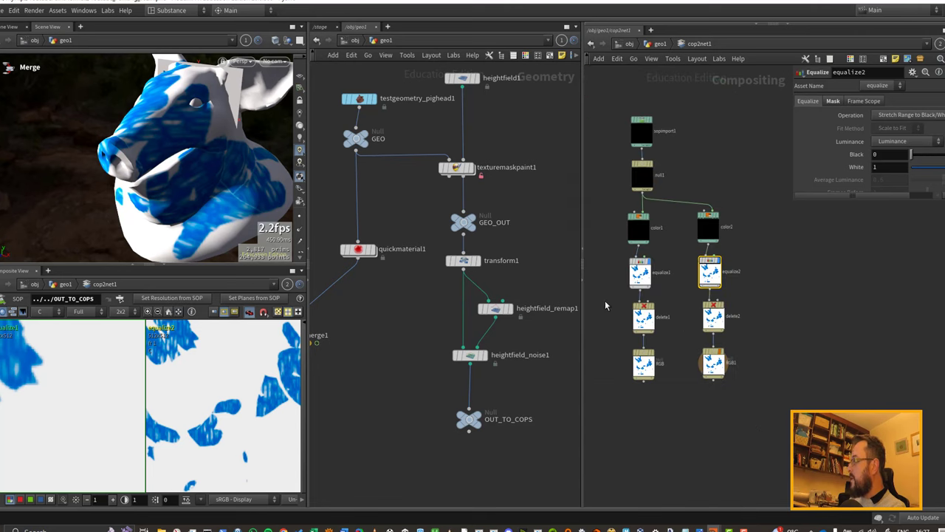
drag(605, 304, 796, 415)
drag(715, 323, 717, 401)
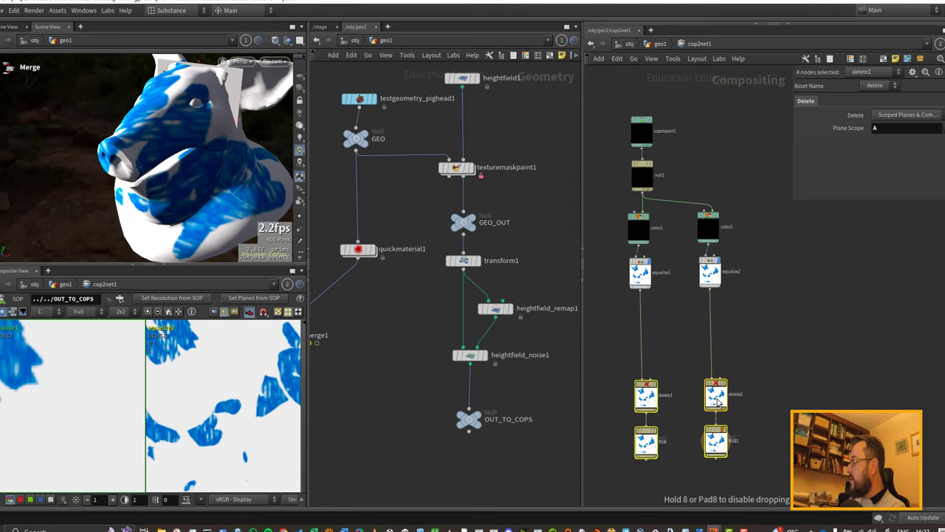
click(716, 398)
scroll(720, 320, up, 3)
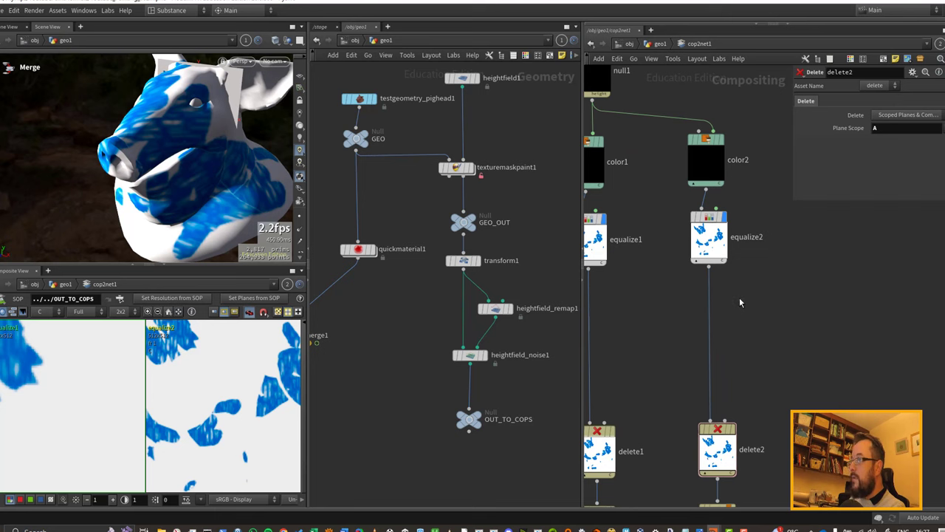
Step: Insert a Gradient node between equalize2 and delete2, display it and examine its image up close
key(Tab)
text(grad)
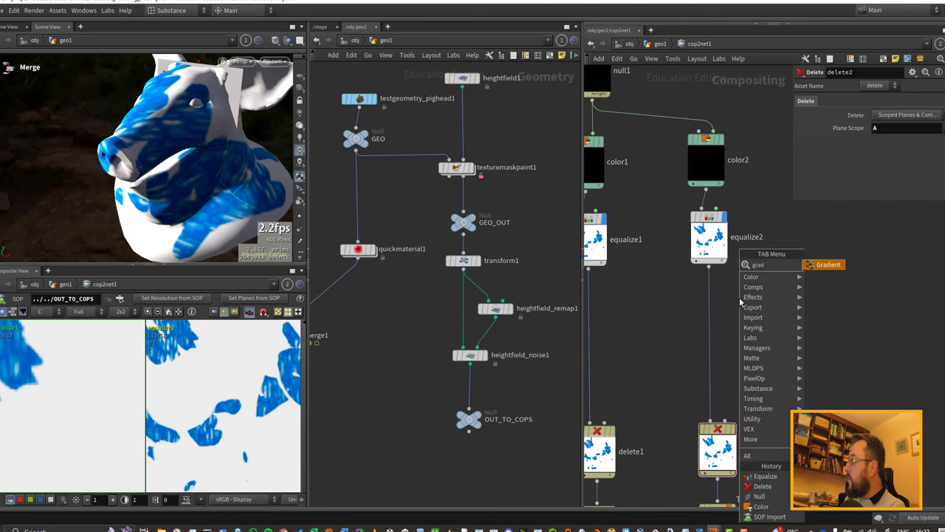
text(ien)
key(Return)
click(720, 303)
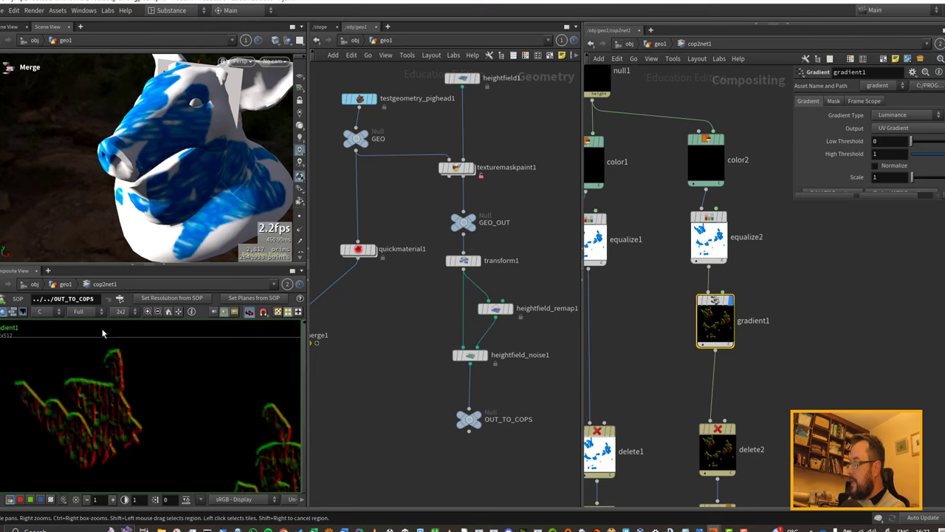
scroll(95, 405, up, 2)
scroll(135, 415, up, 2)
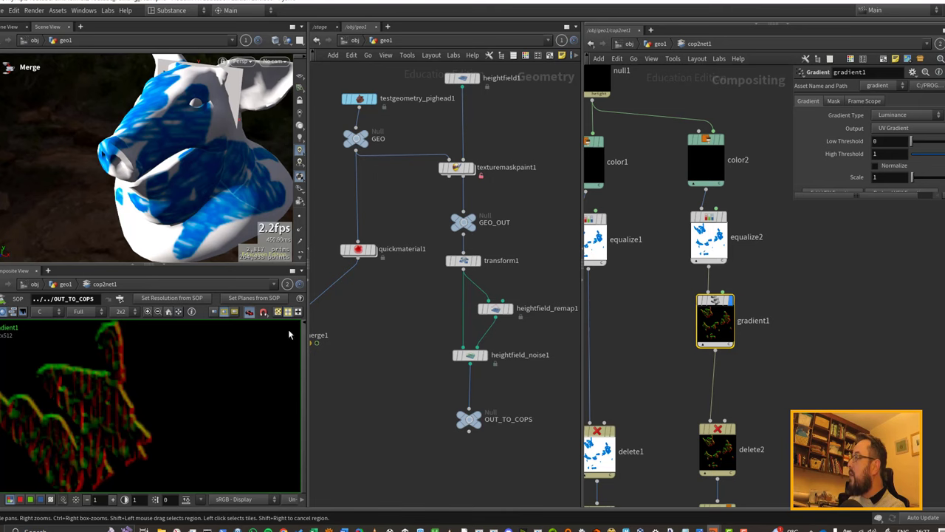
Step: Set gradient1's Gradient Type to Displacement, its Output to Normal Map and its Scale to 4
click(893, 116)
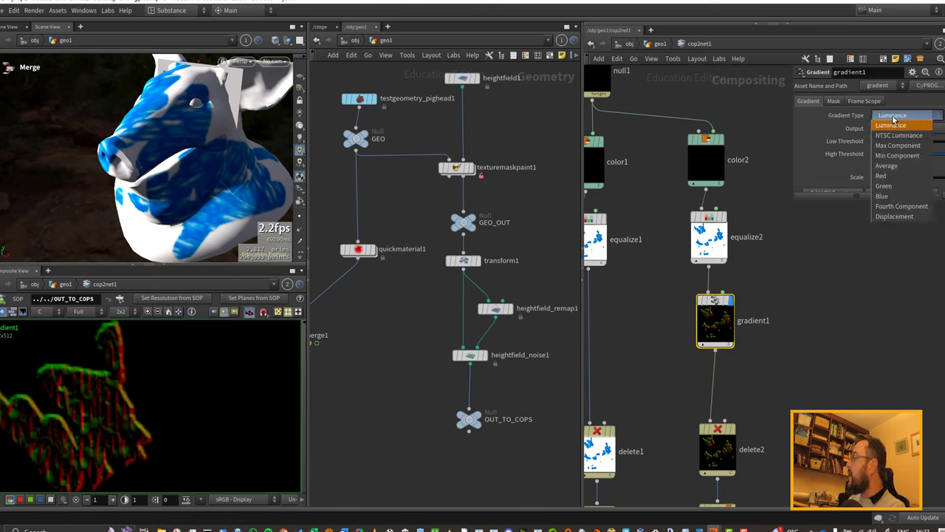
click(909, 217)
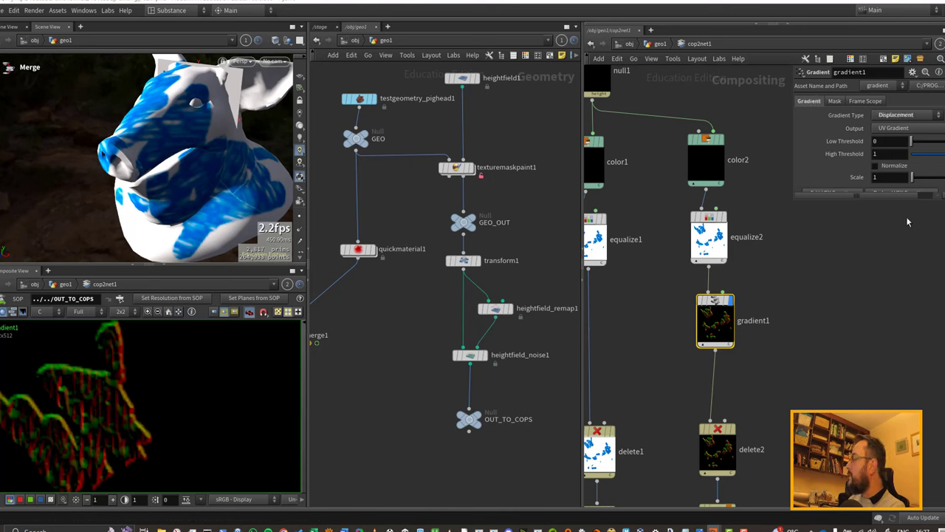
click(921, 129)
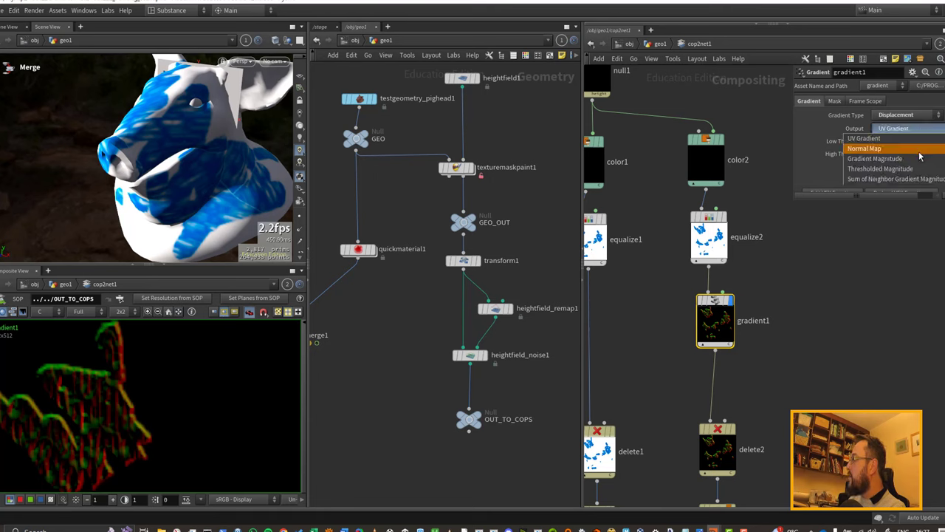
click(868, 148)
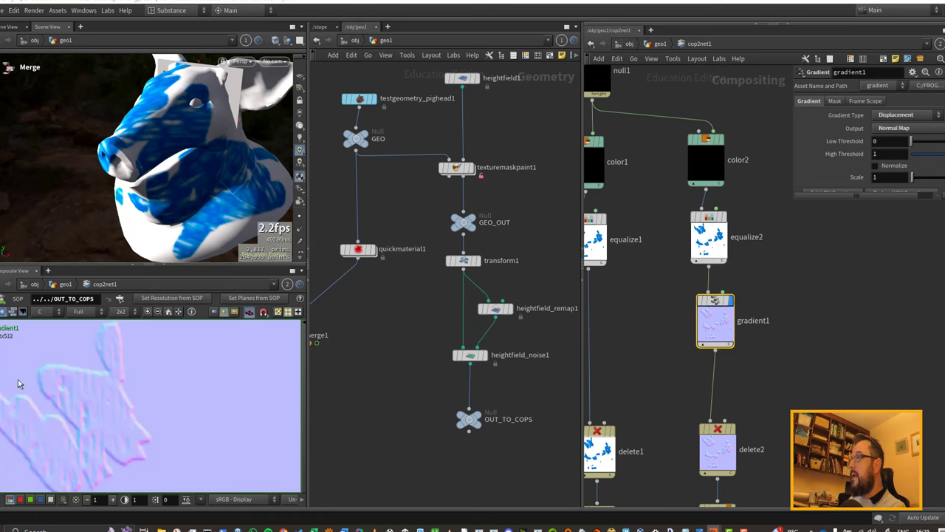
click(896, 177)
key(Return)
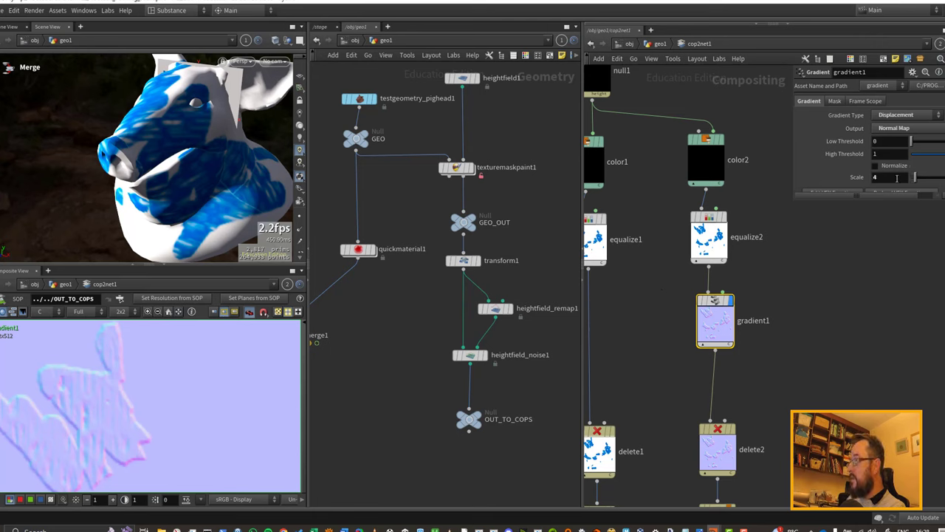
Step: Rename the Null node below delete2 as NML
middle_drag(772, 423, 744, 310)
double_click(723, 420)
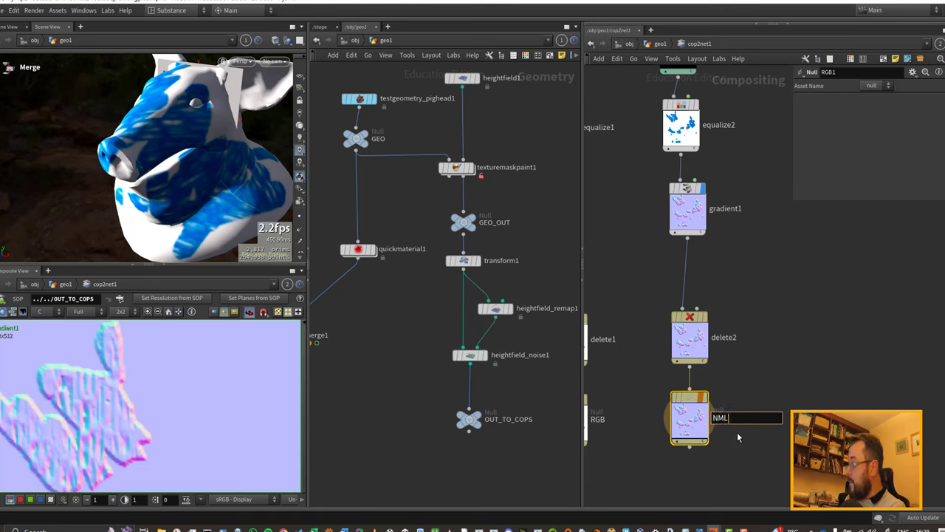
text(NML)
key(Return)
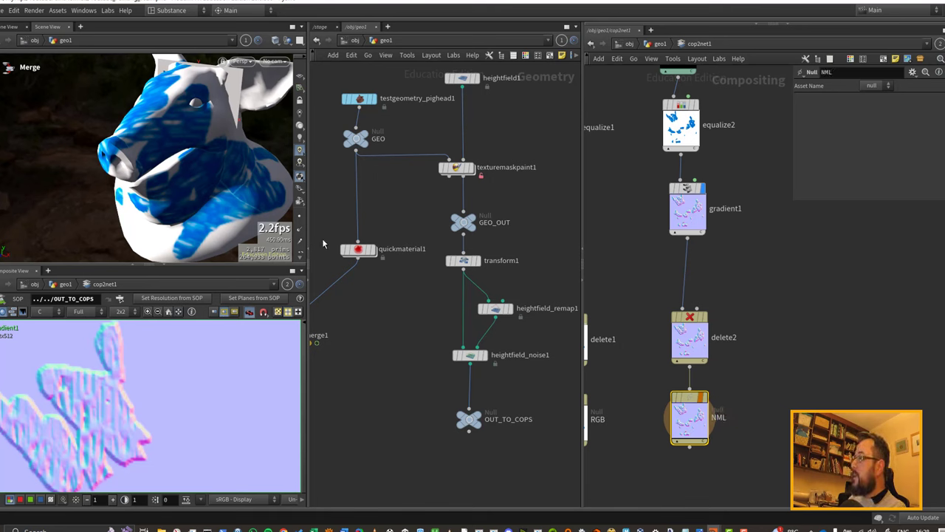
Step: Set quickmaterial1's Normal Texture to op:/obj/geo1/cop2net1/NML
click(362, 251)
key(p)
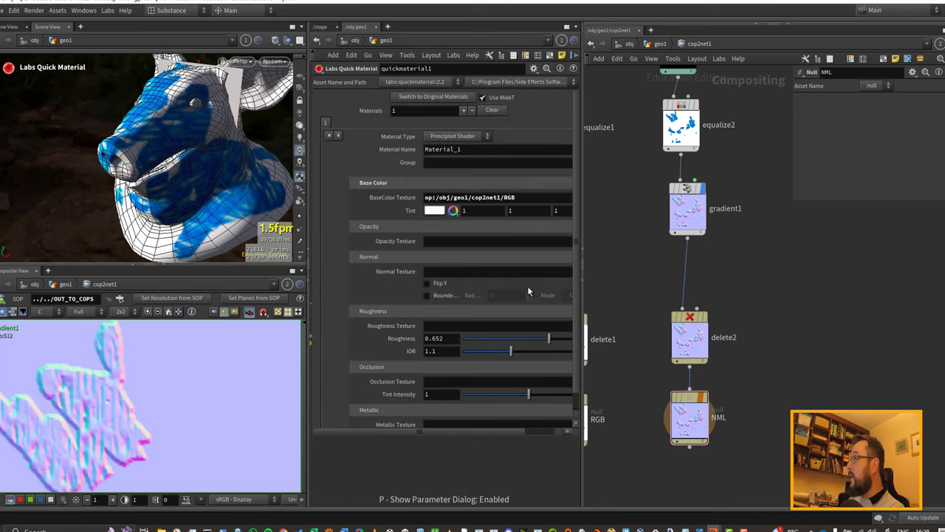
drag(674, 397, 474, 273)
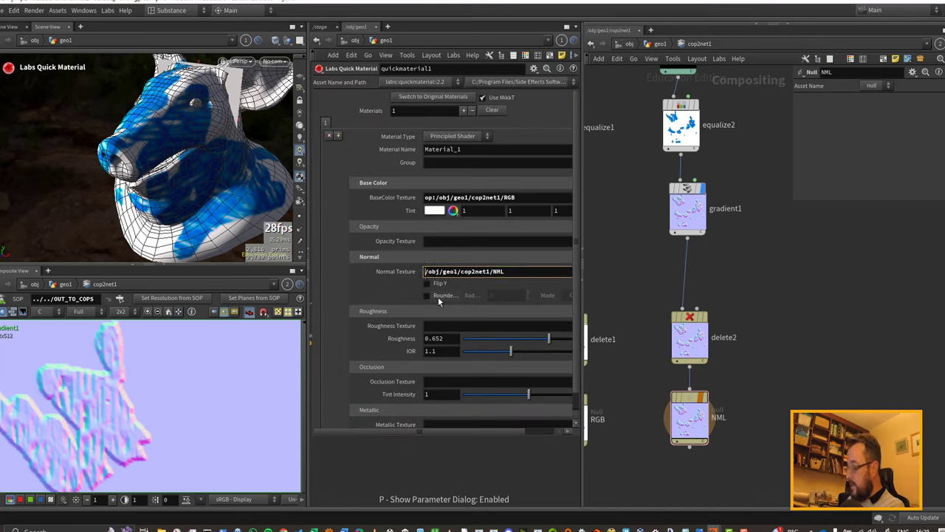
text(op:)
key(Return)
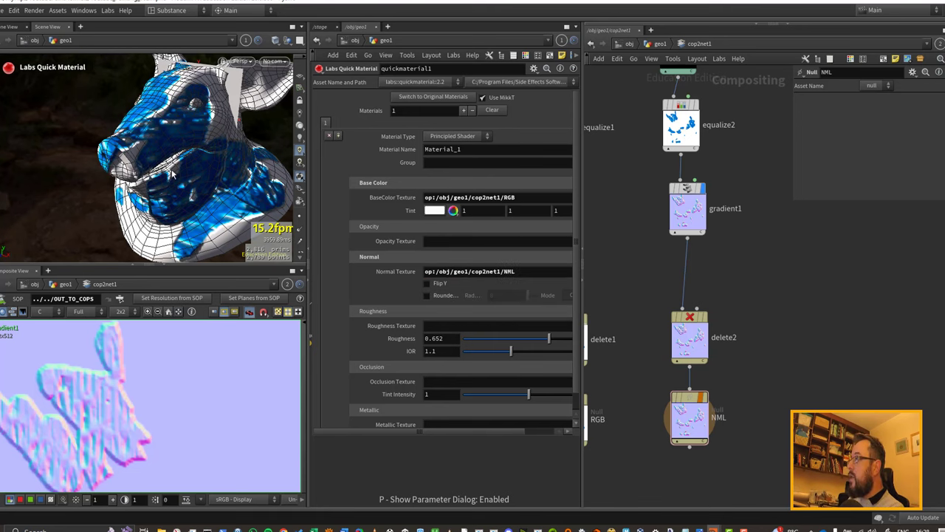
Step: Duplicate the color2, equalize2, gradient1, delete2 and NML nodes as a third branch fed from null1
scroll(692, 145, down, 4)
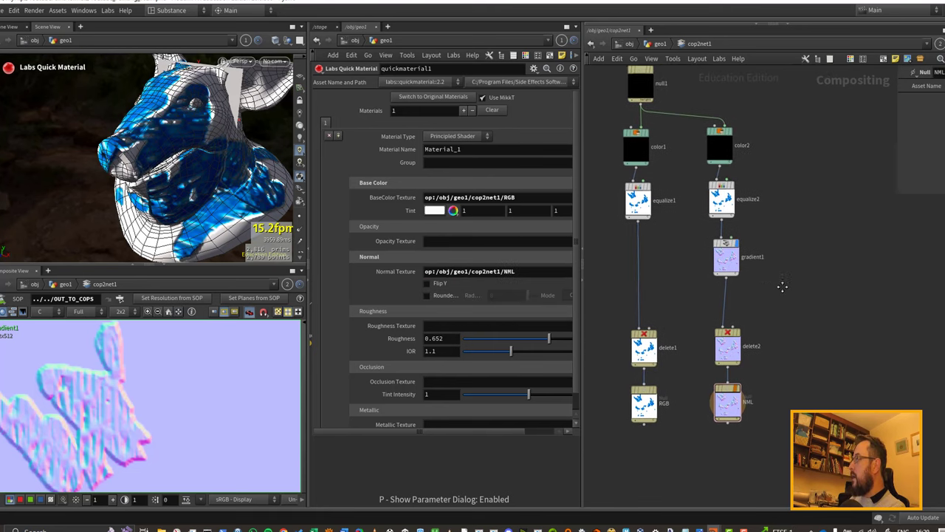
drag(685, 132, 792, 435)
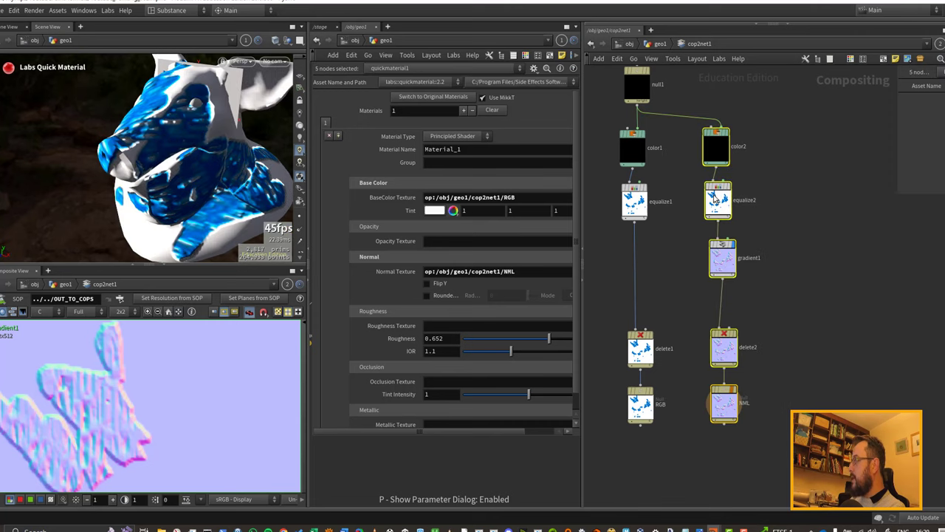
drag(714, 150, 834, 154)
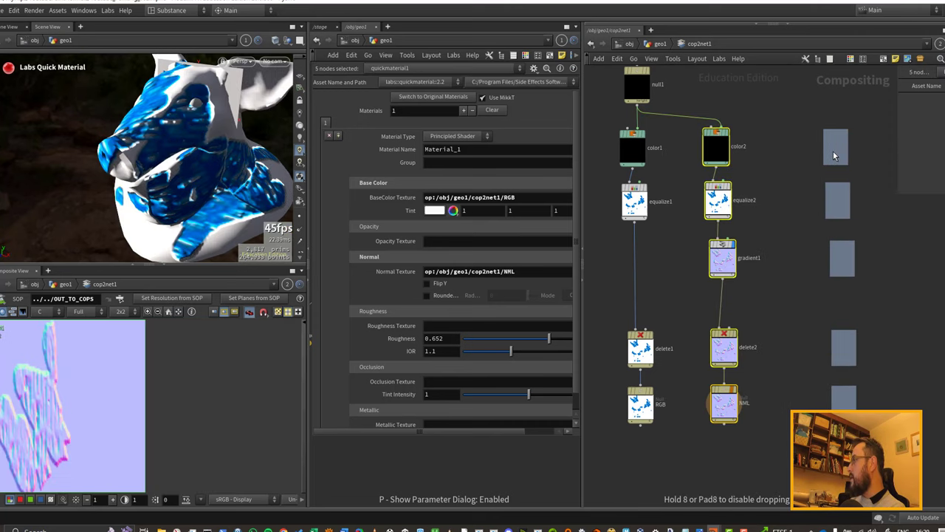
middle_drag(799, 169, 718, 192)
click(810, 188)
scroll(761, 226, up, 2)
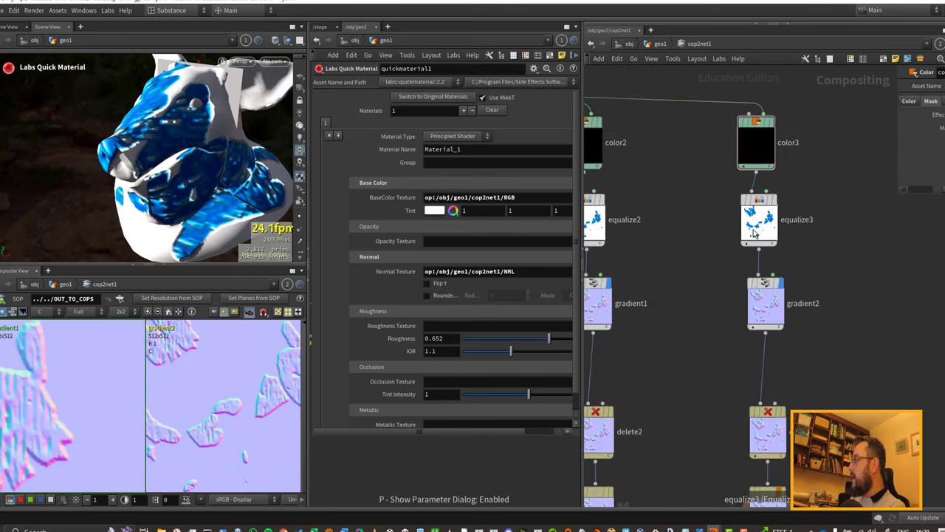
Step: Delete the copied Gradient node between equalize3 and delete3
click(760, 227)
middle_drag(837, 289, 793, 228)
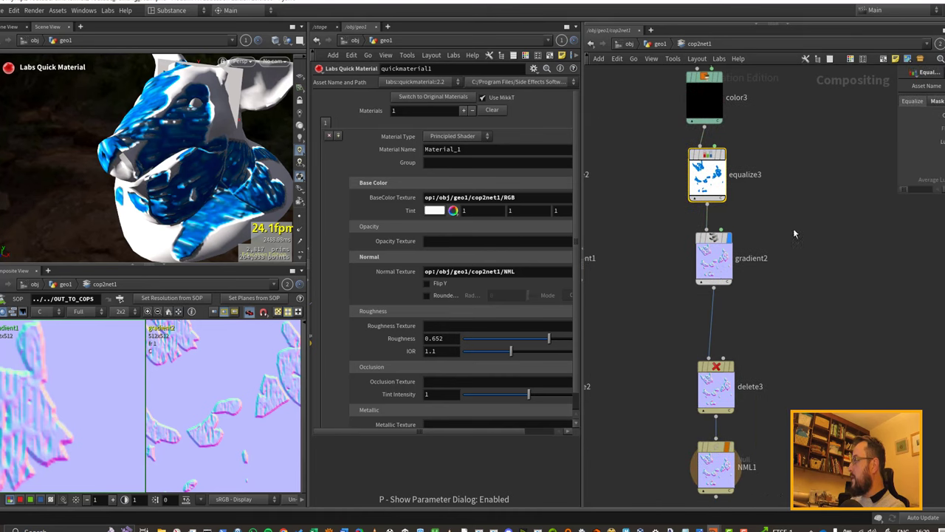
click(718, 273)
key(Delete)
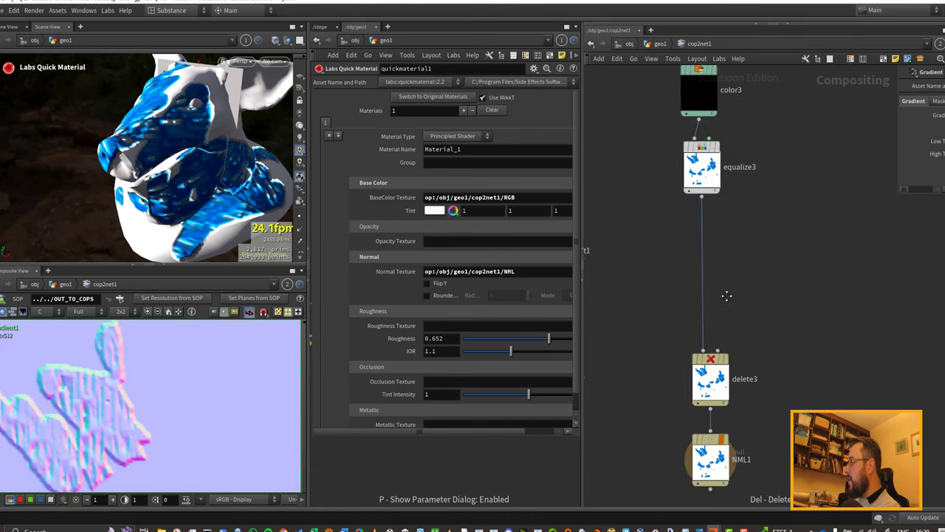
Step: Insert a Levels node between equalize3 and delete3
key(Tab)
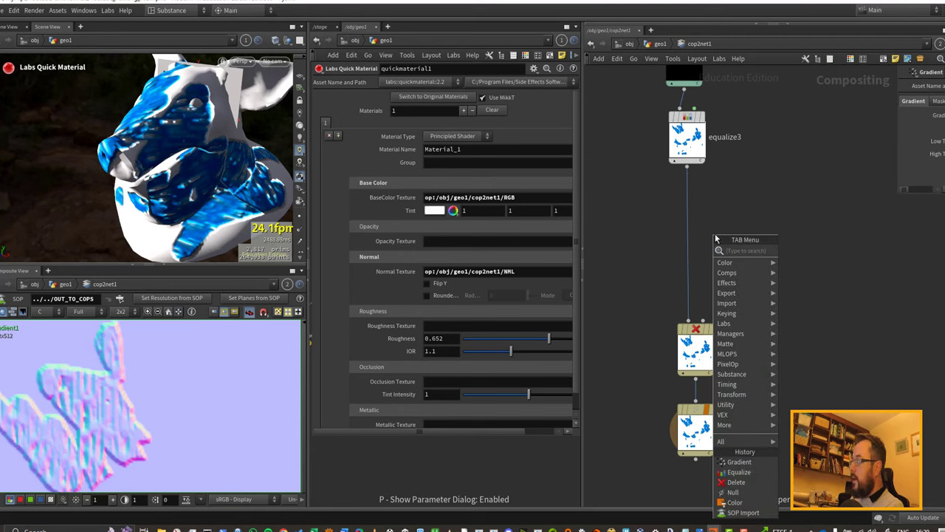
text(level)
key(Return)
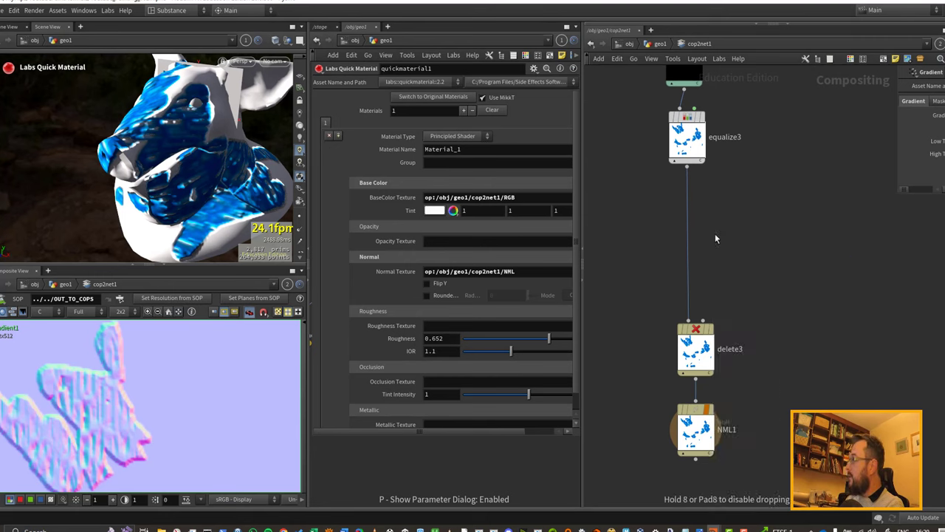
click(687, 225)
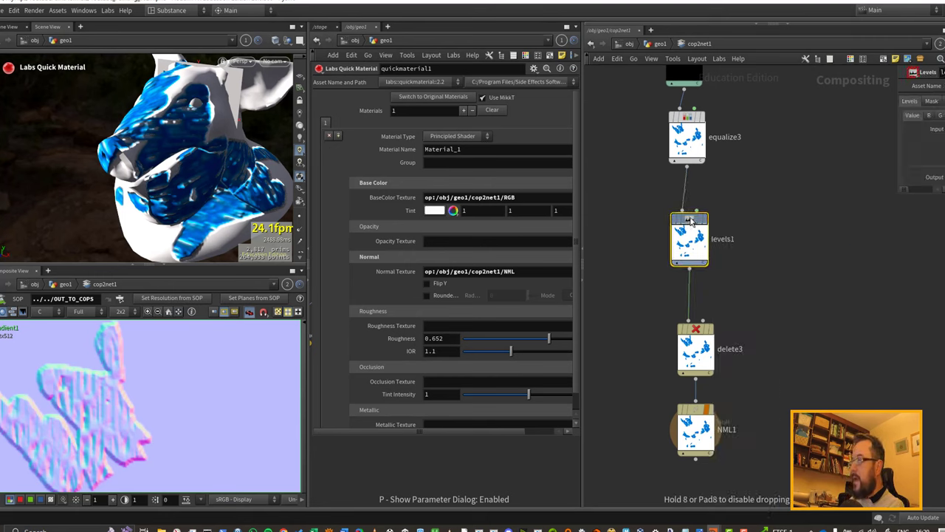
Step: Insert a Blur node between delete3 and the Null at the end of the third branch
key(Tab)
mouse_move(696, 286)
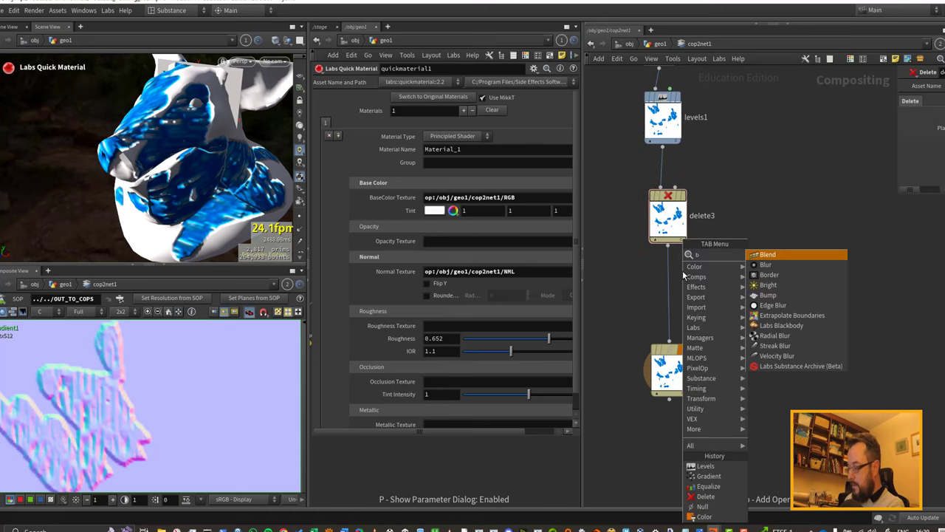
click(764, 254)
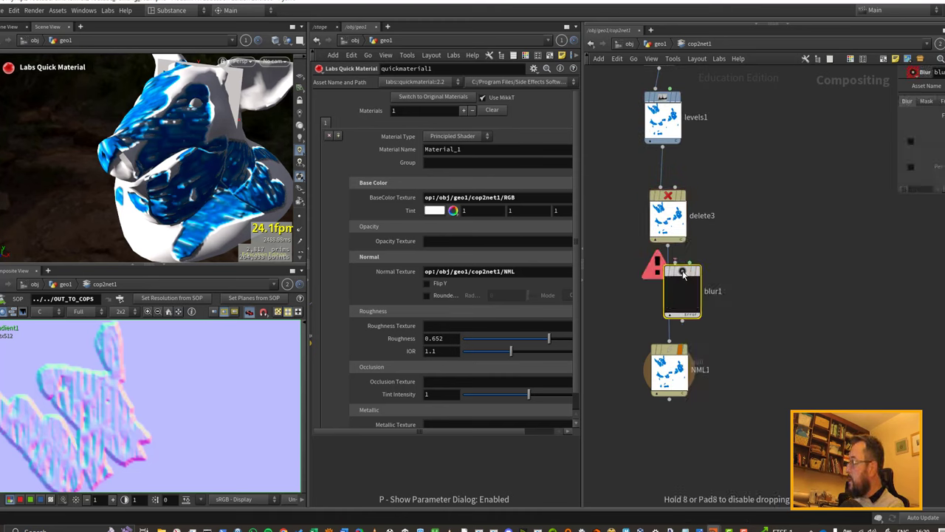
click(673, 274)
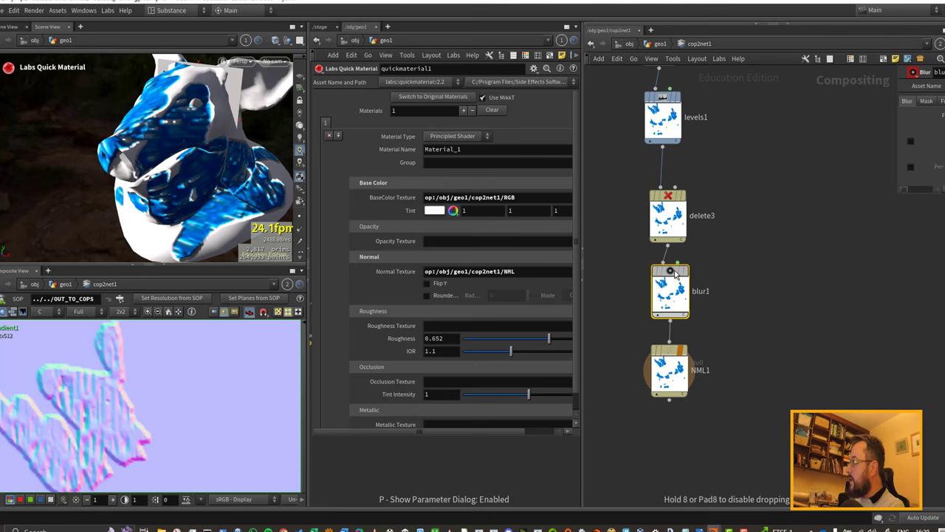
Step: Rename the third branch's final Null as DSP and display its image
double_click(698, 370)
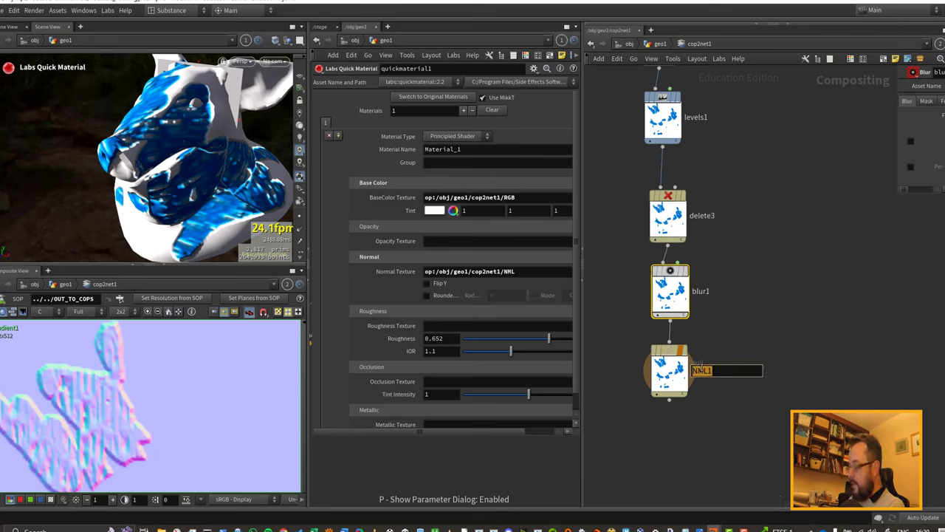
text(DSP)
key(Return)
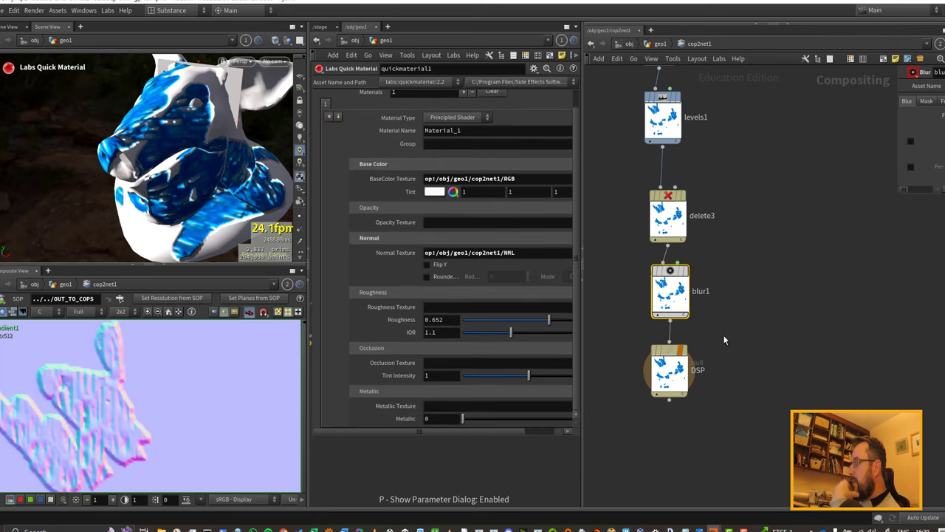
click(684, 349)
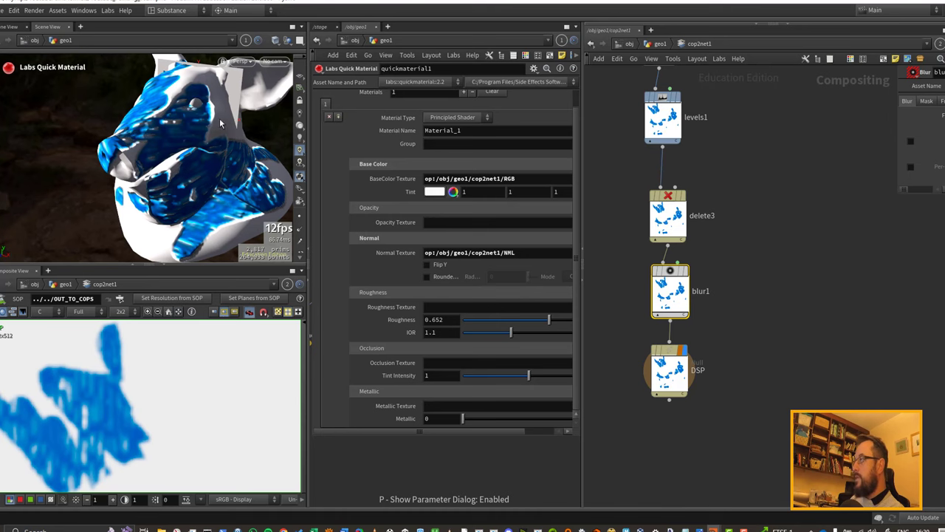
Step: Widen the material parameters area, switch quickmaterial1 to the original materials and bring its Displacement settings into view
scroll(467, 373, up, 1)
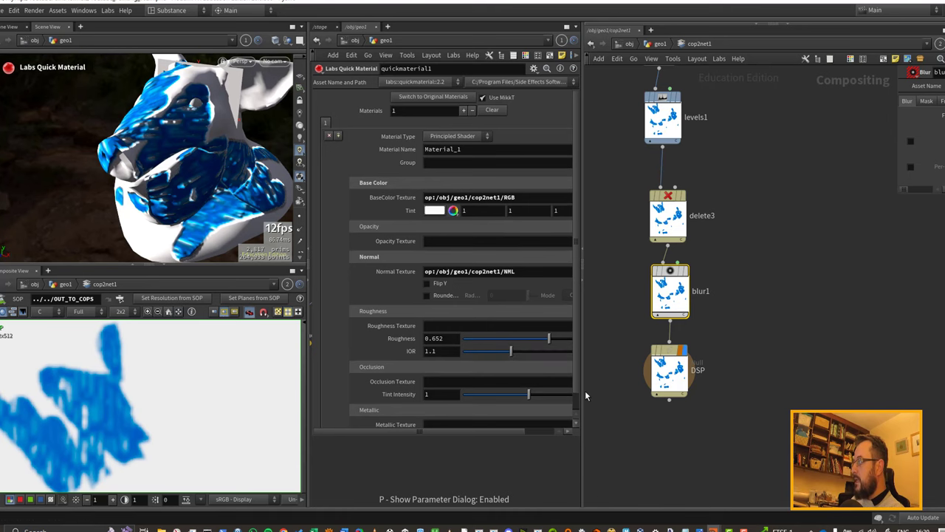
drag(585, 391, 628, 391)
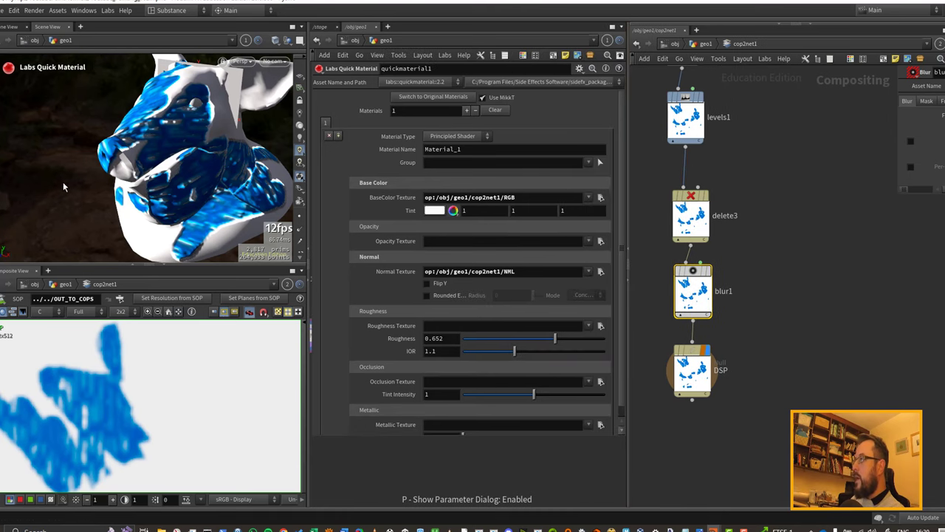
click(441, 98)
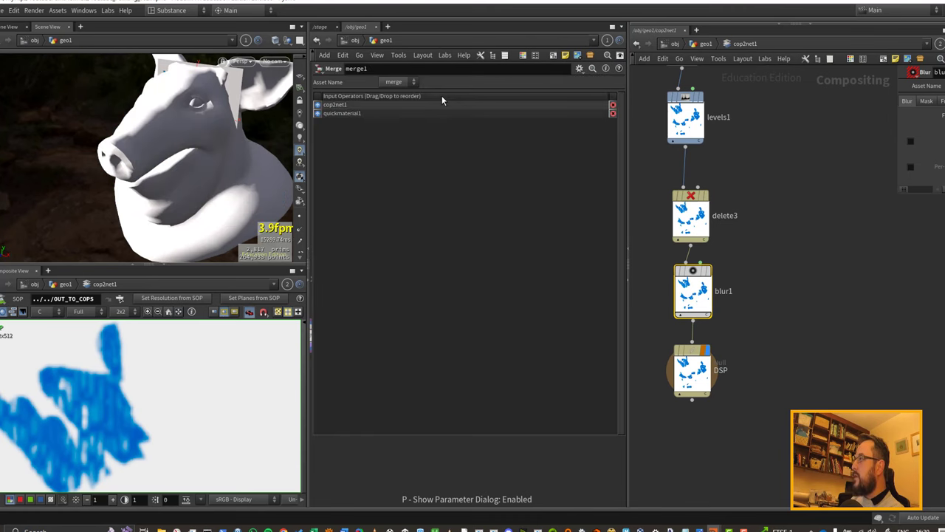
scroll(483, 322, down, 2)
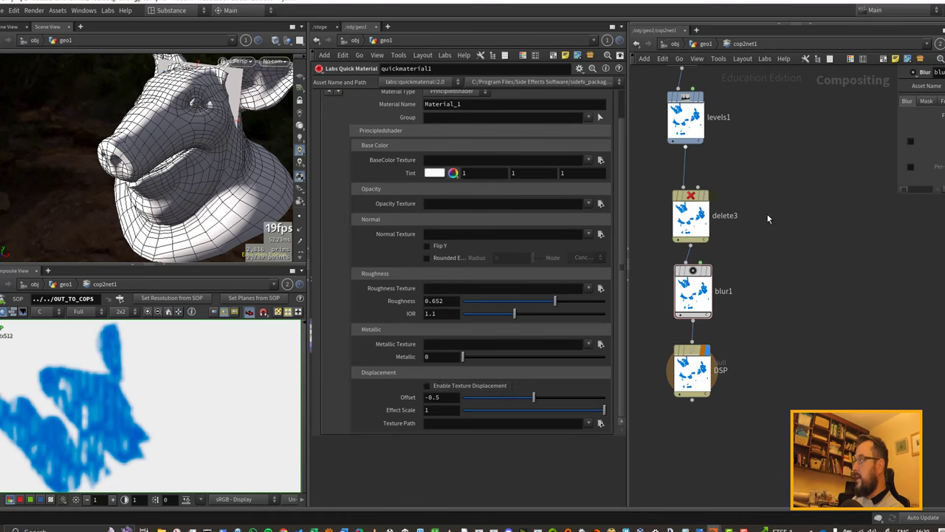
Step: Set the displacement Texture Path of quickmaterial1 to op:/obj/geo1/cop2net1/DSP
mouse_move(693, 353)
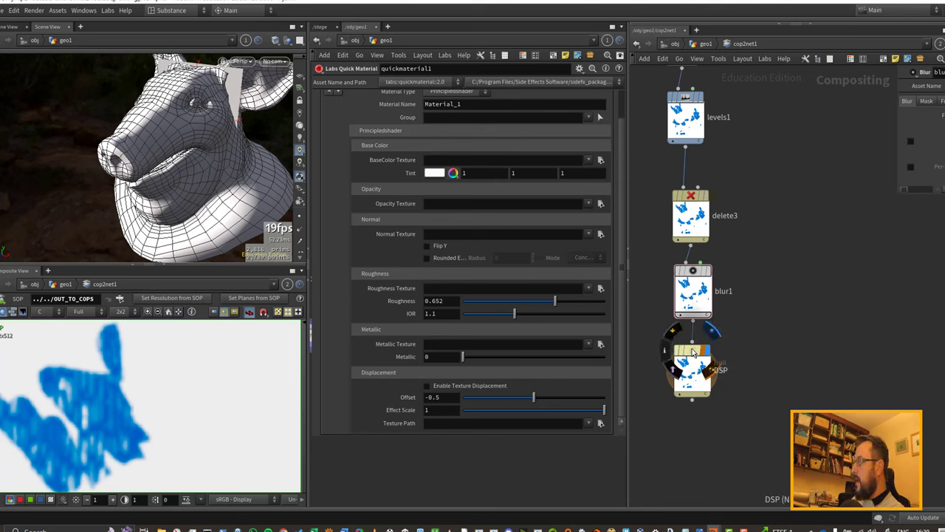
drag(693, 353, 489, 422)
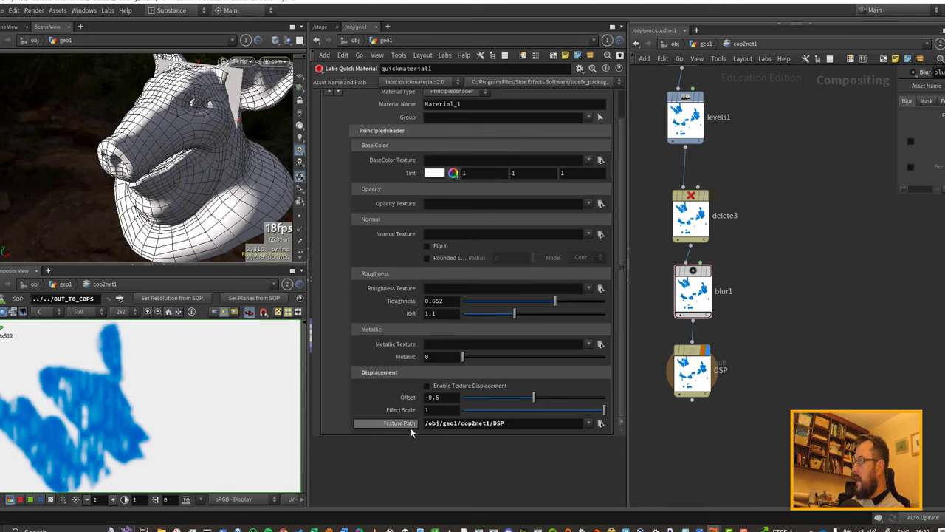
click(427, 422)
text(op)
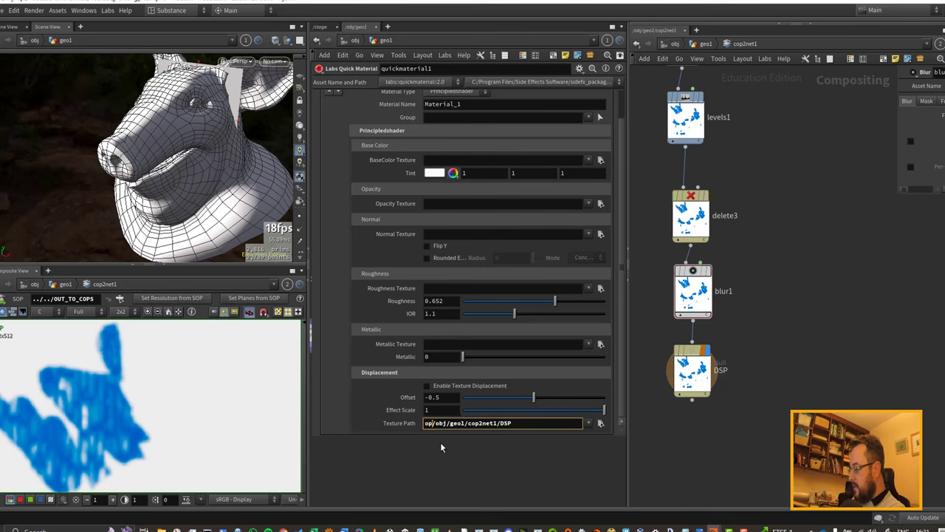
text(:)
key(Return)
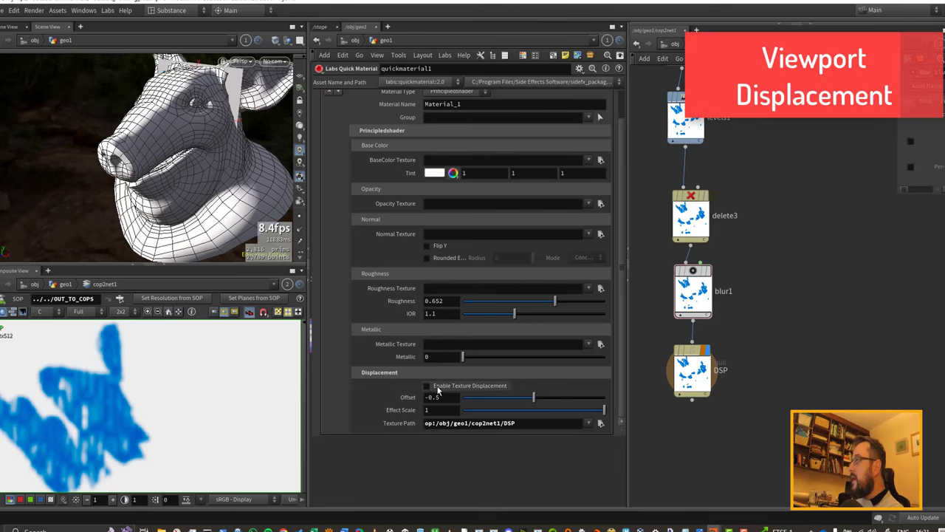
Step: Enable texture displacement on quickmaterial1 and set its Effect Scale to .001
click(427, 387)
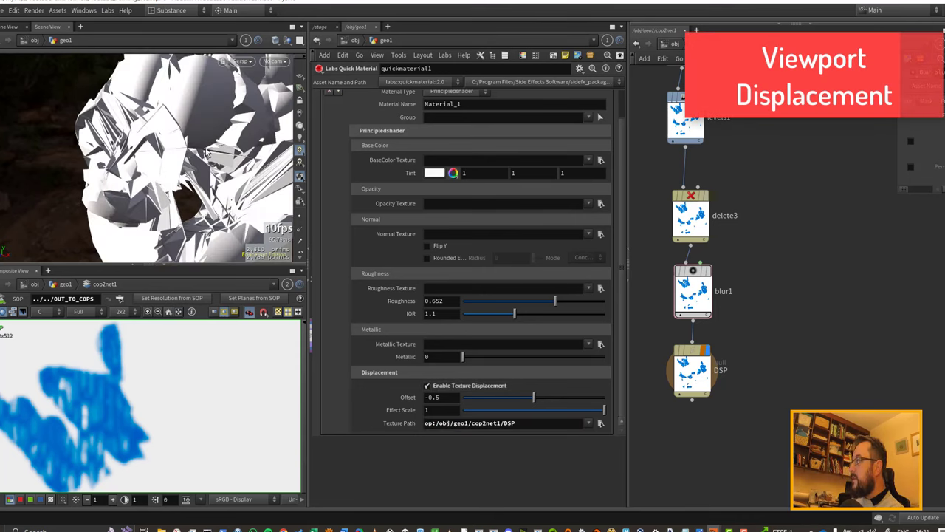
click(448, 412)
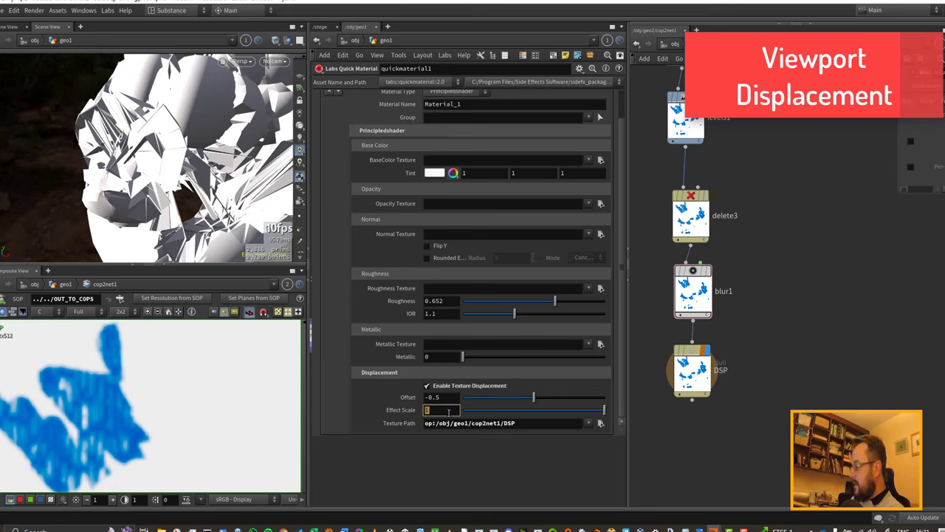
text(.)
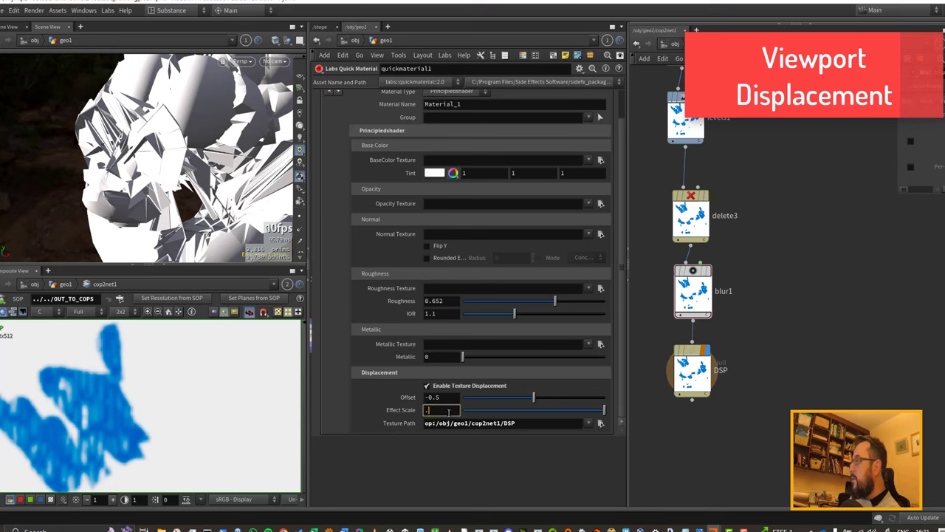
text(001)
key(Return)
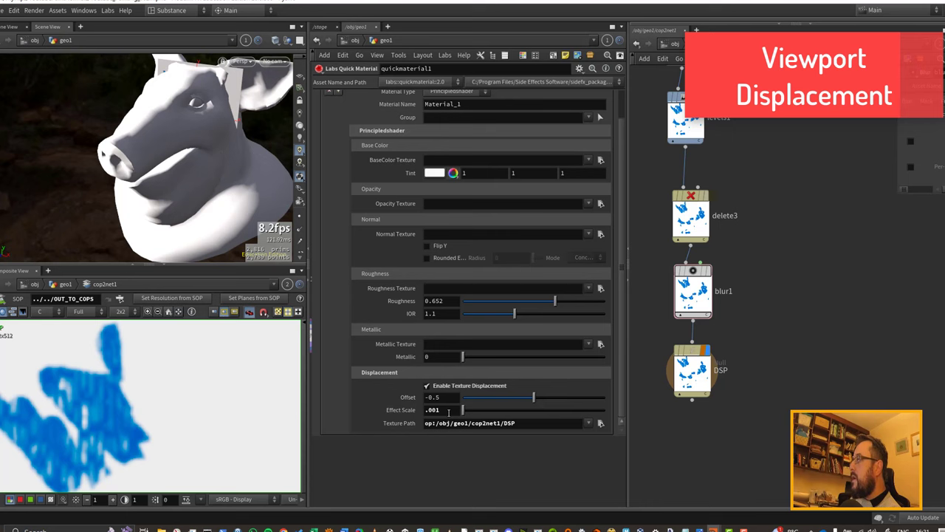
Step: Raise the displacement Effect Scale to 0.09, then change the viewport lighting mode and inspect the displaced pig head
middle_drag(448, 412, 583, 435)
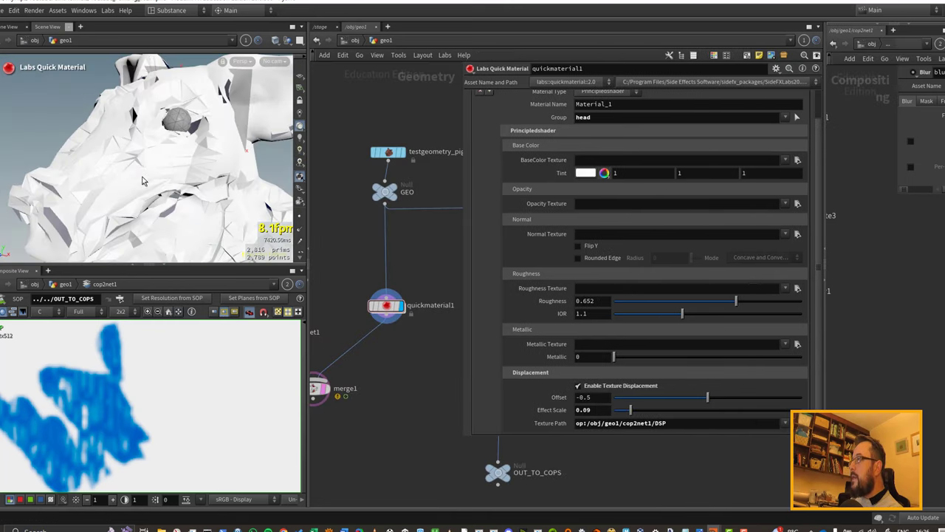
key(Escape)
scroll(143, 159, up, 4)
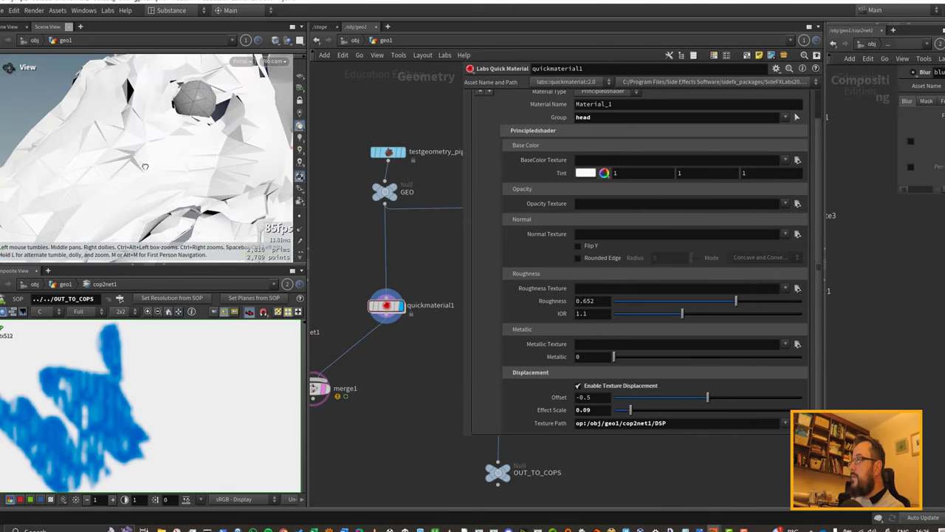
click(299, 140)
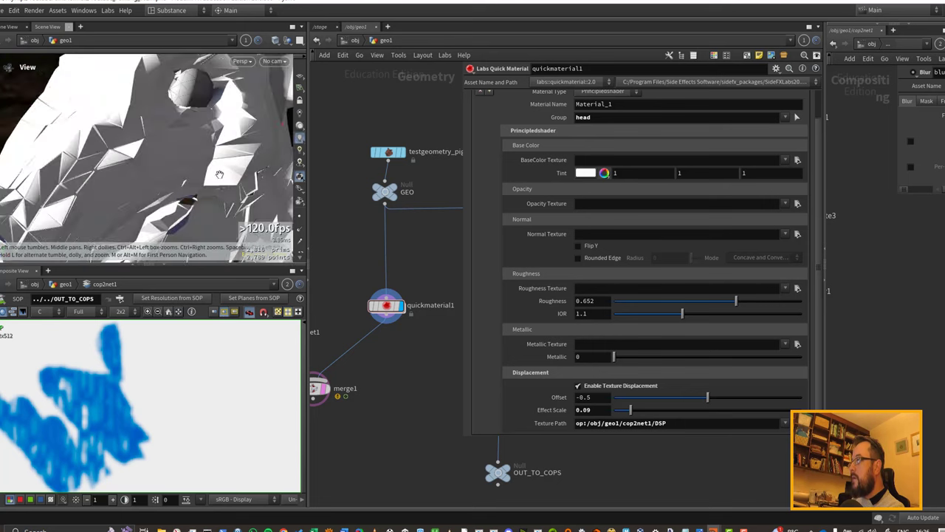
alt+drag(220, 176, 153, 170)
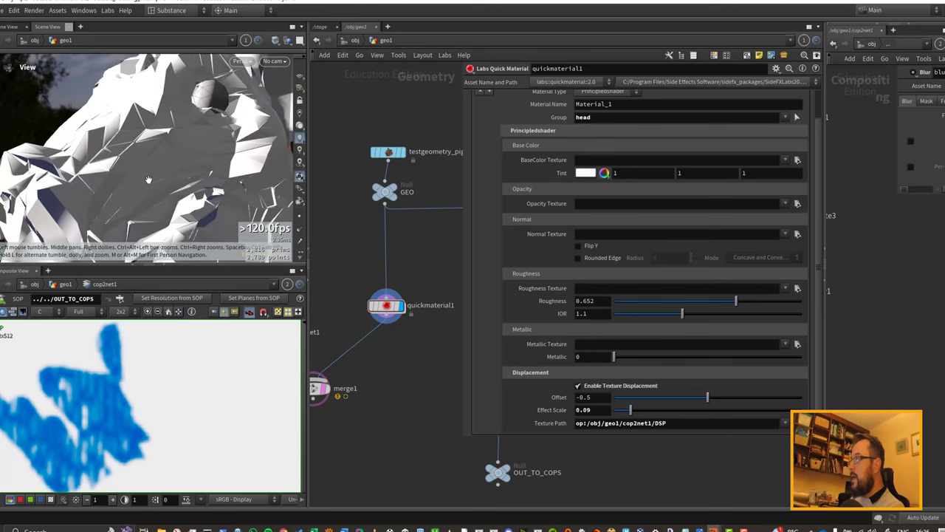
Step: Collapse the compositing view so the scene viewport takes its space, and frame the displaced pig head
drag(150, 269, 157, 317)
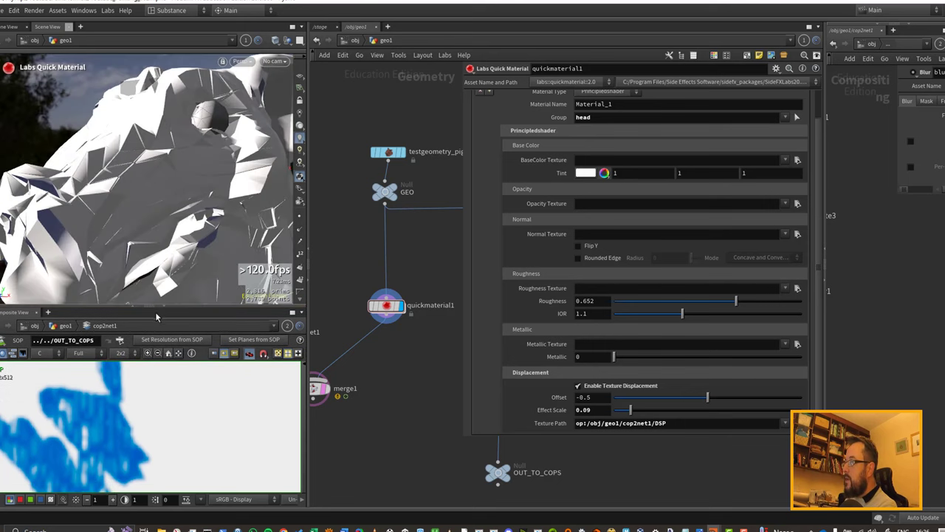
click(164, 306)
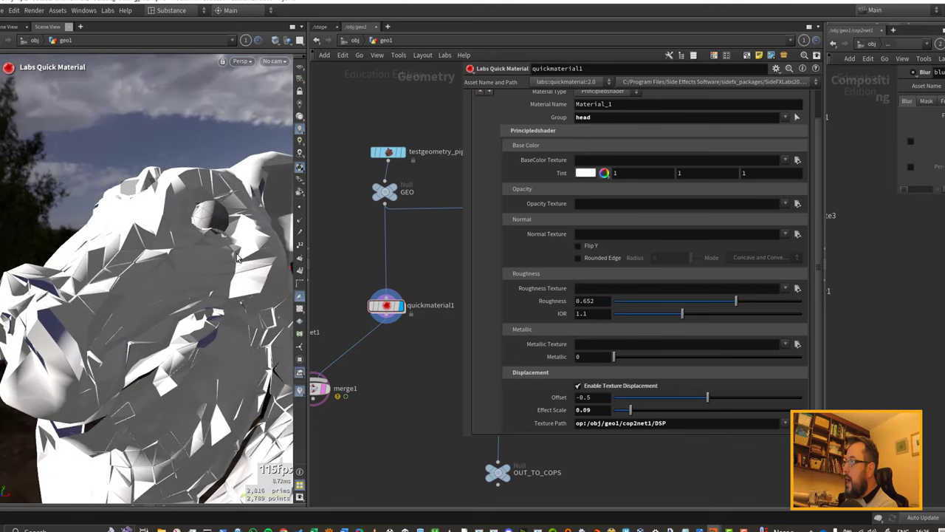
key(Escape)
drag(238, 259, 211, 260)
key(Return)
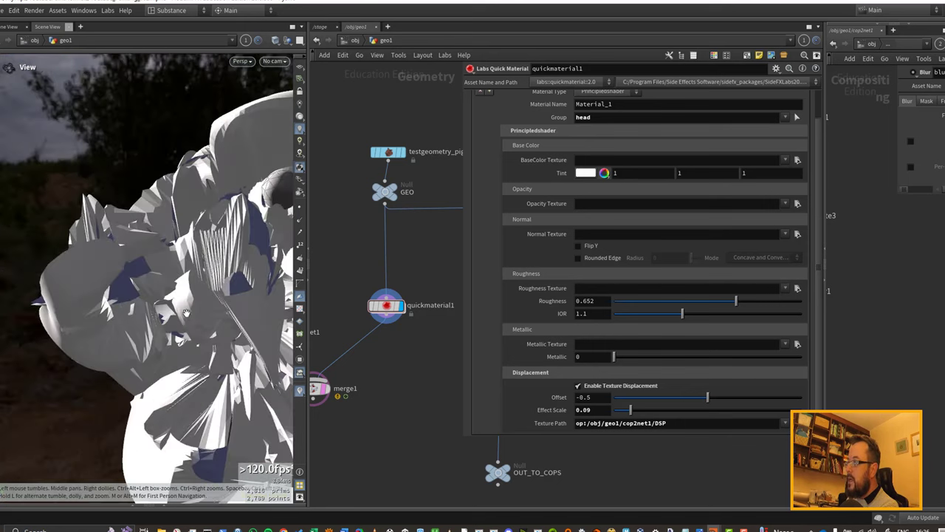
Step: Toggle viewport subdivision off and back on to compare the displacement on the pig head
mouse_move(186, 314)
alt+mouse_down()
mouse_move(161, 316)
mouse_move(213, 314)
mouse_move(210, 299)
mouse_move(202, 324)
alt+mouse_up()
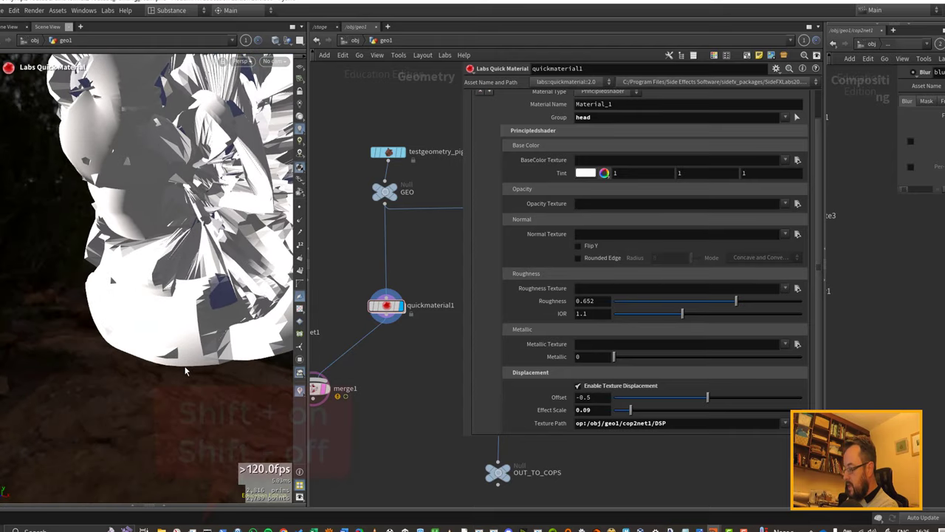
key(shift+plus)
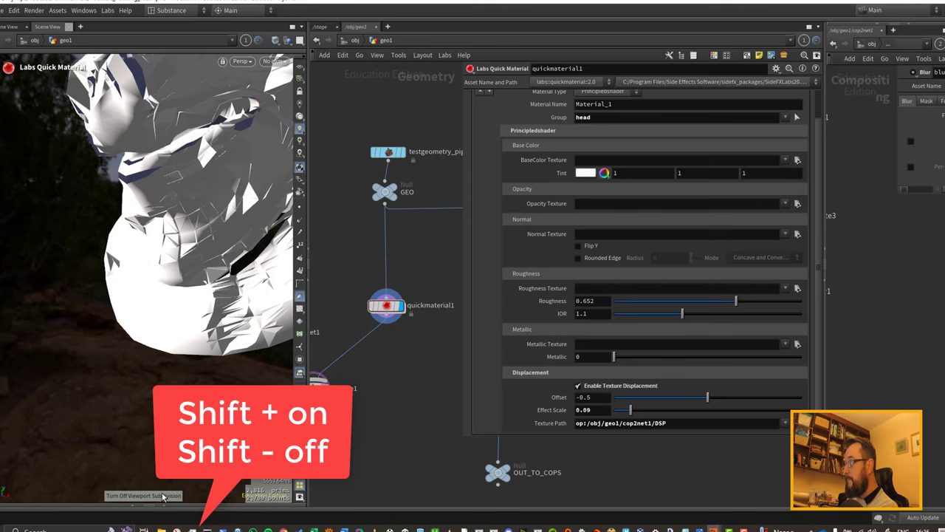
click(164, 492)
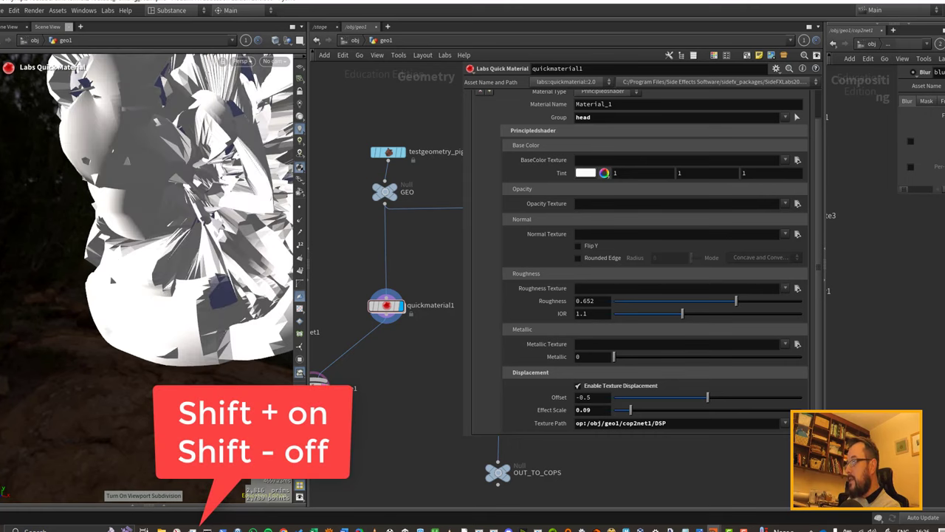
alt+drag(211, 318, 133, 307)
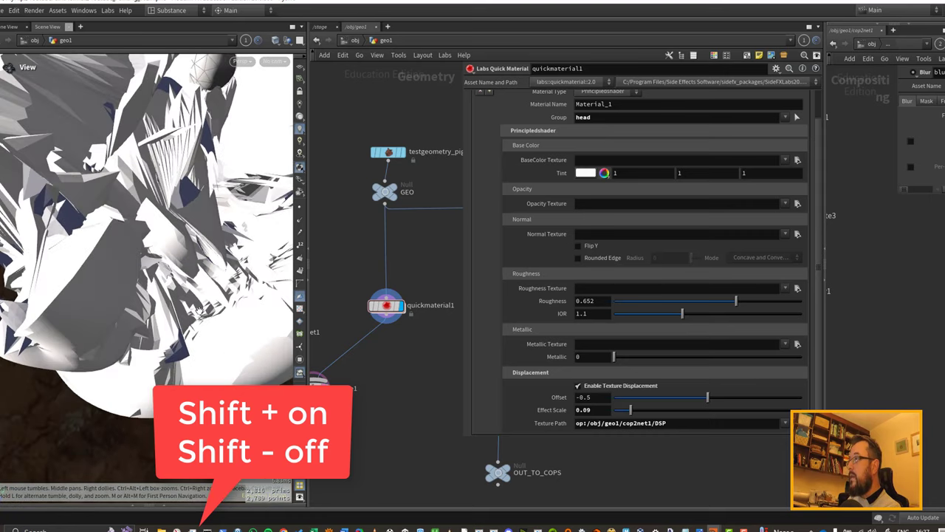
Step: Lower the displacement Effect Scale of quickmaterial1 to 0.005 and inspect the head from several angles
mouse_move(593, 411)
middle_down()
mouse_move(606, 402)
mouse_move(618, 450)
mouse_move(592, 416)
middle_up()
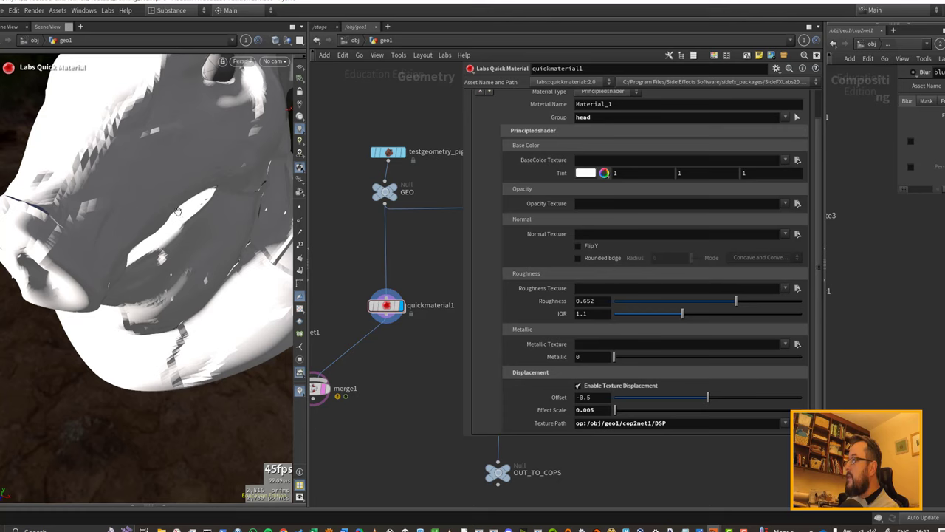
alt+drag(178, 212, 200, 220)
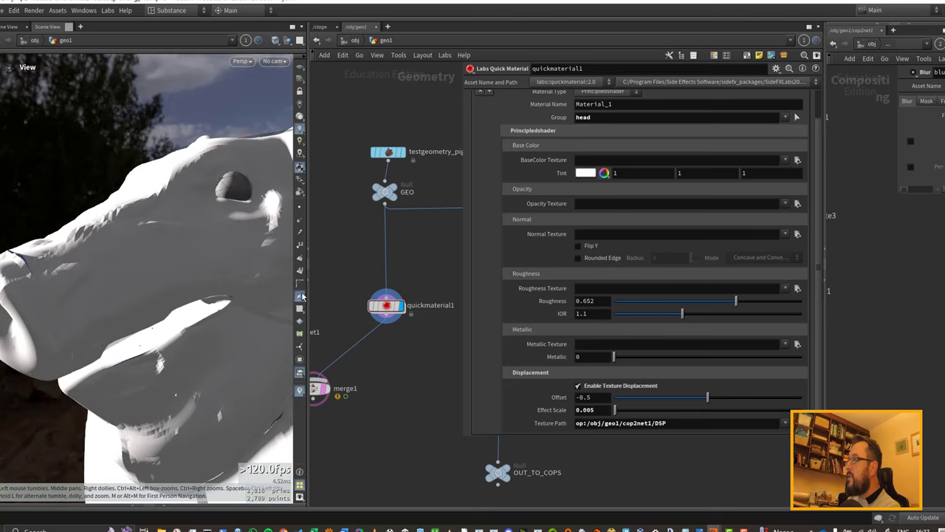
key(Return)
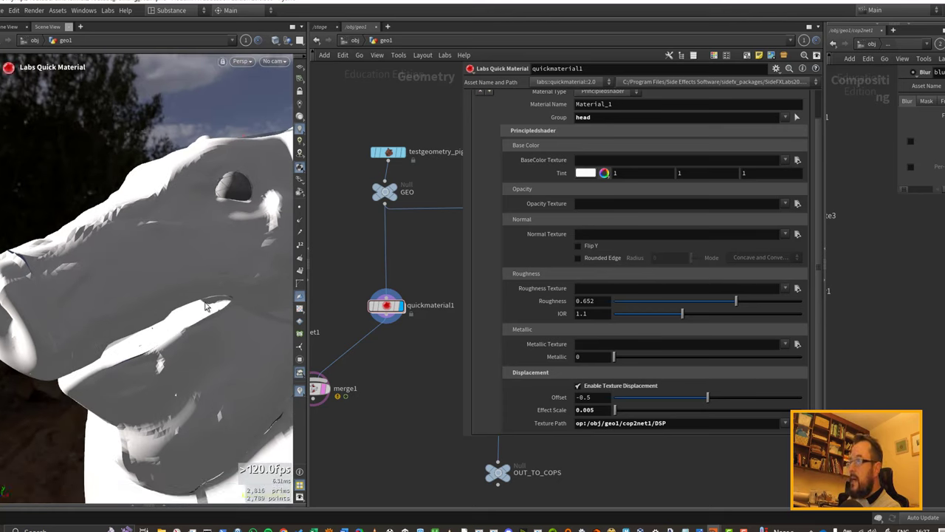
key(Escape)
drag(207, 307, 187, 270)
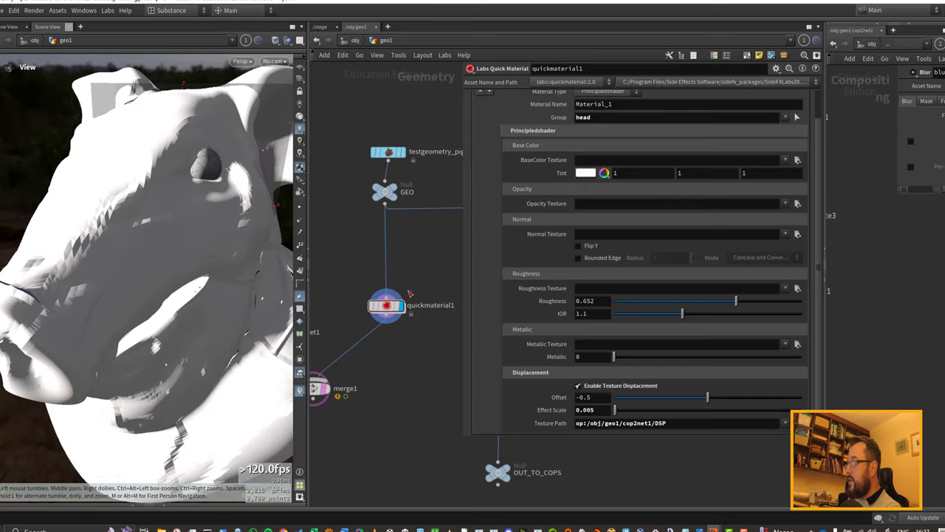
Step: Insert a Subdivide node between the GEO Null and quickmaterial1 and check the refined head
key(Return)
key(Tab)
text(subd)
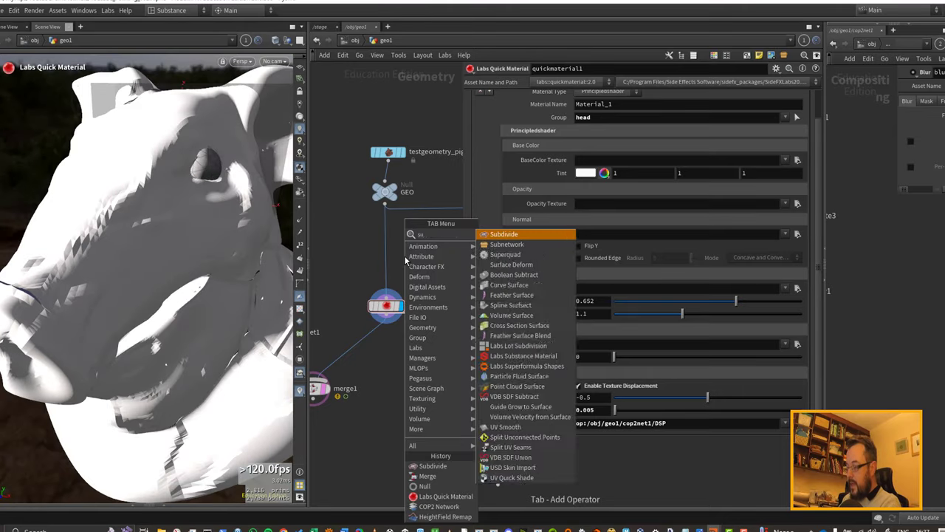
key(Return)
click(405, 258)
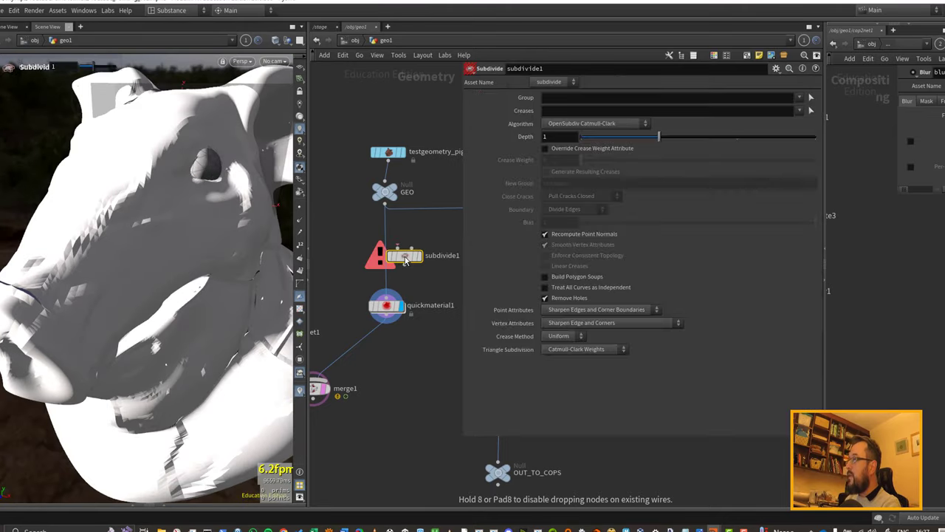
drag(405, 258, 390, 264)
drag(221, 203, 158, 218)
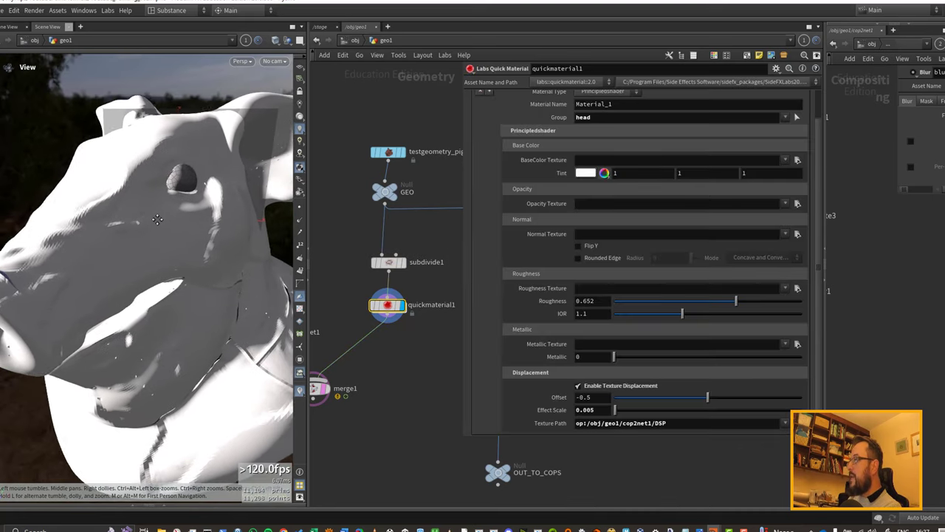
Step: Make more room for the node network, display texturemaskpaint1 and clear its painted mask
drag(460, 324, 523, 328)
middle_drag(511, 238, 495, 262)
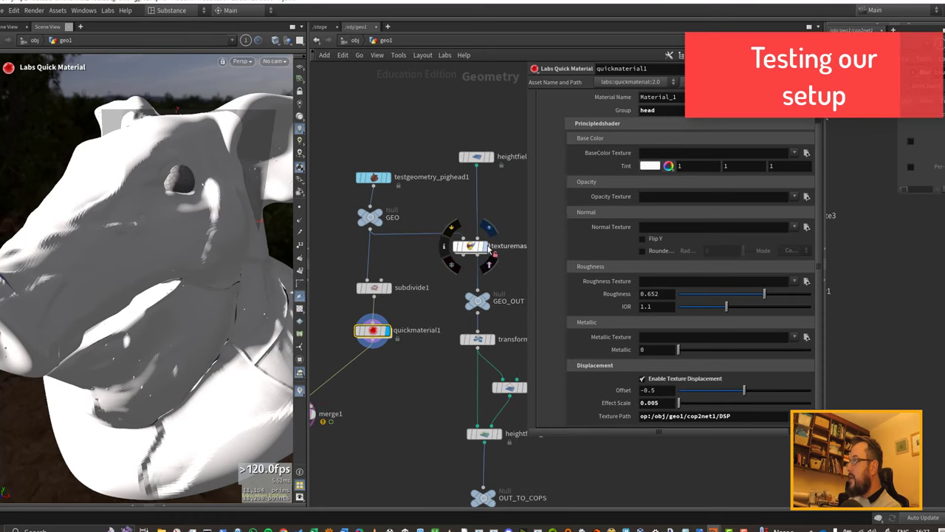
click(485, 245)
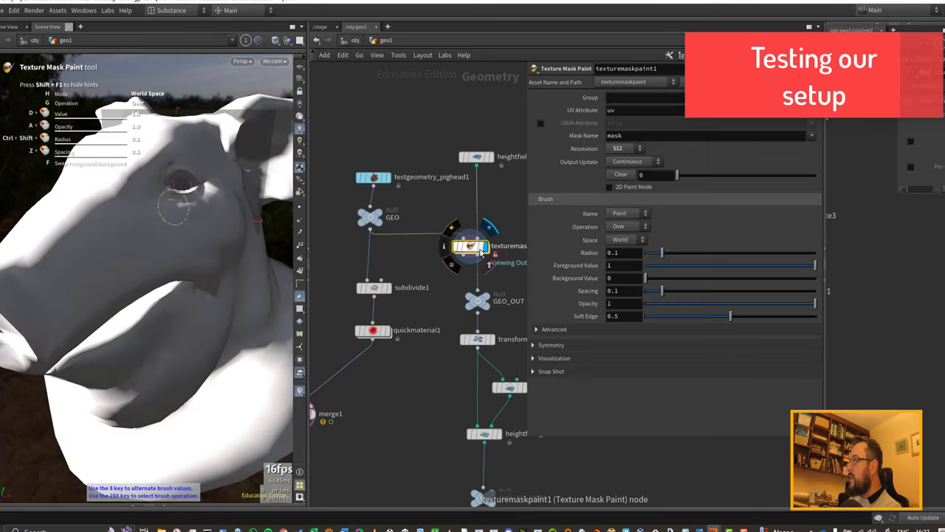
click(612, 180)
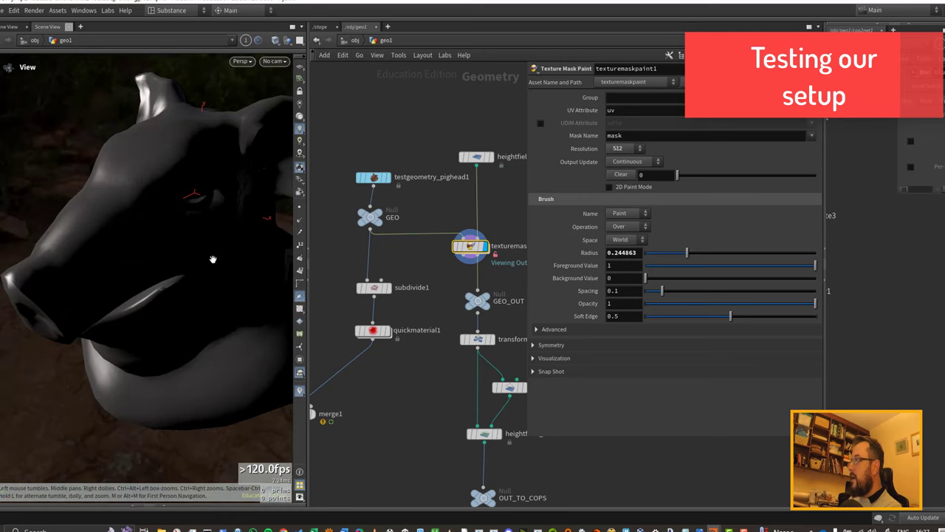
Step: Paint a new mask stroke along the pig's forehead and snout with a brush radius of about 0.18
mouse_move(145, 210)
alt+mouse_down()
mouse_move(182, 221)
mouse_move(138, 241)
mouse_move(126, 295)
alt+mouse_up()
scroll(130, 194, down, 3)
click(134, 186)
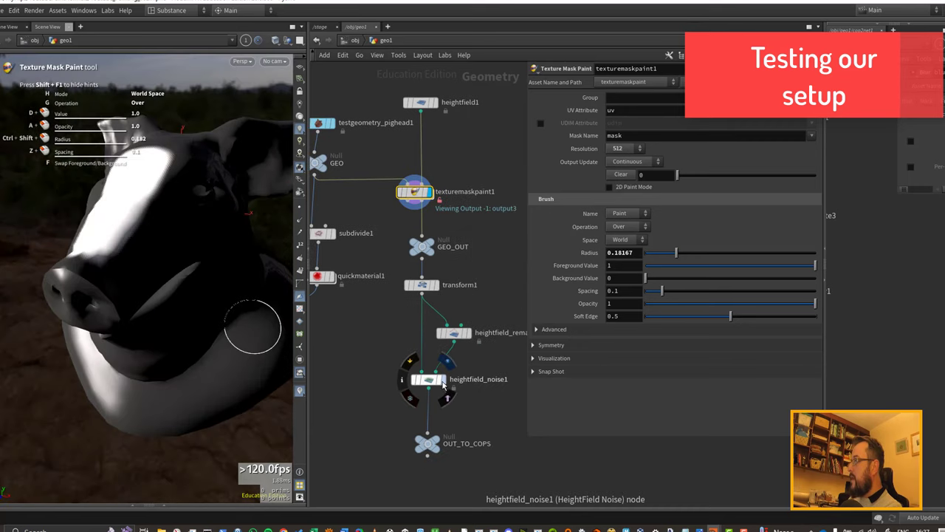
Step: Display heightfield_noise1 and frame the newly painted patch on the heightfield
click(443, 382)
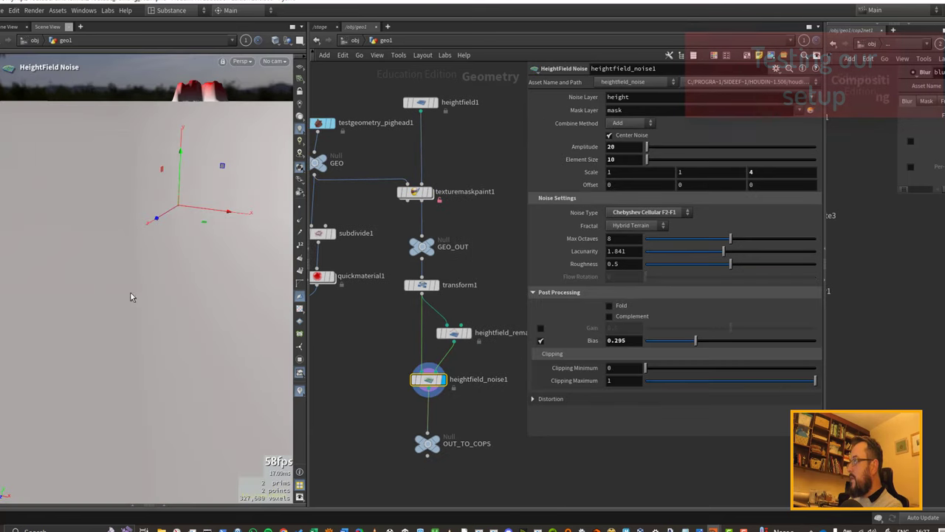
drag(140, 272, 71, 304)
scroll(88, 297, up, 7)
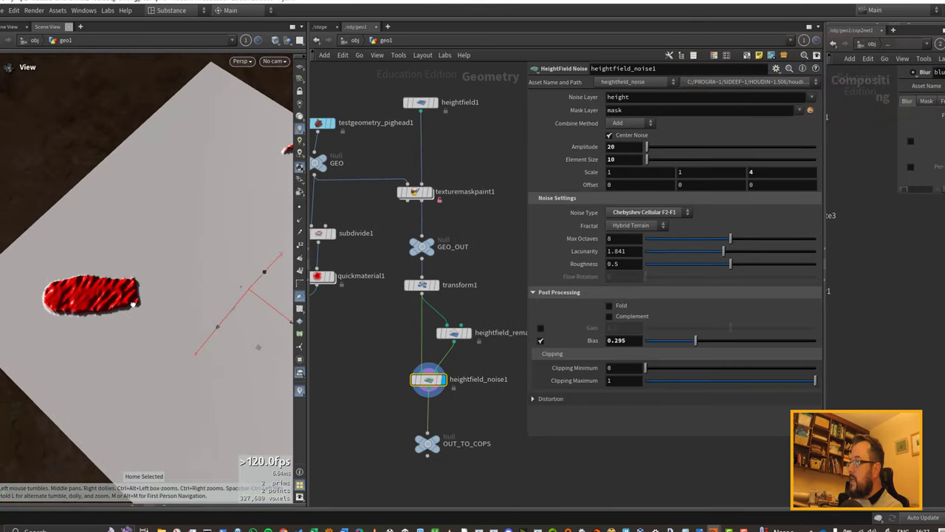
mouse_move(148, 306)
mouse_down()
mouse_move(107, 255)
mouse_move(102, 278)
mouse_up()
scroll(109, 257, up, 7)
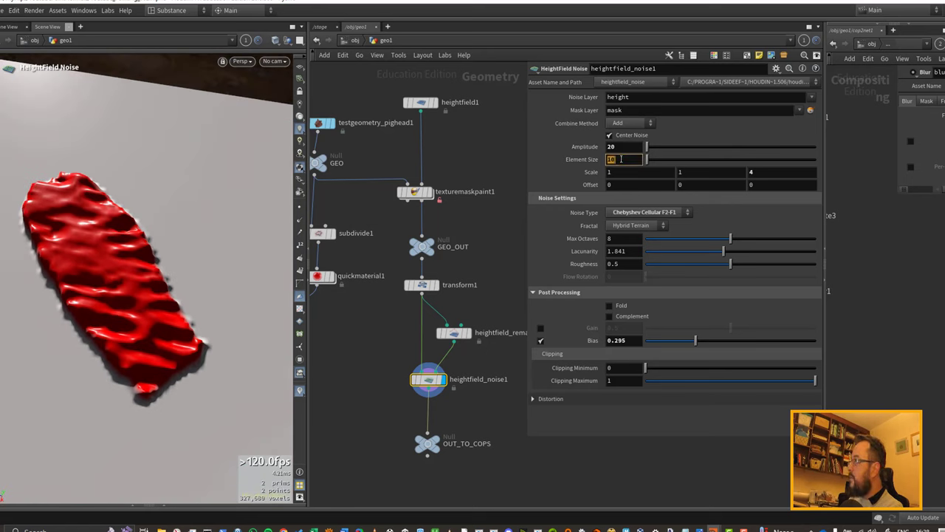
Step: Try Element Size values of 1 and 5 on heightfield_noise1
double_click(621, 159)
text(1)
key(Return)
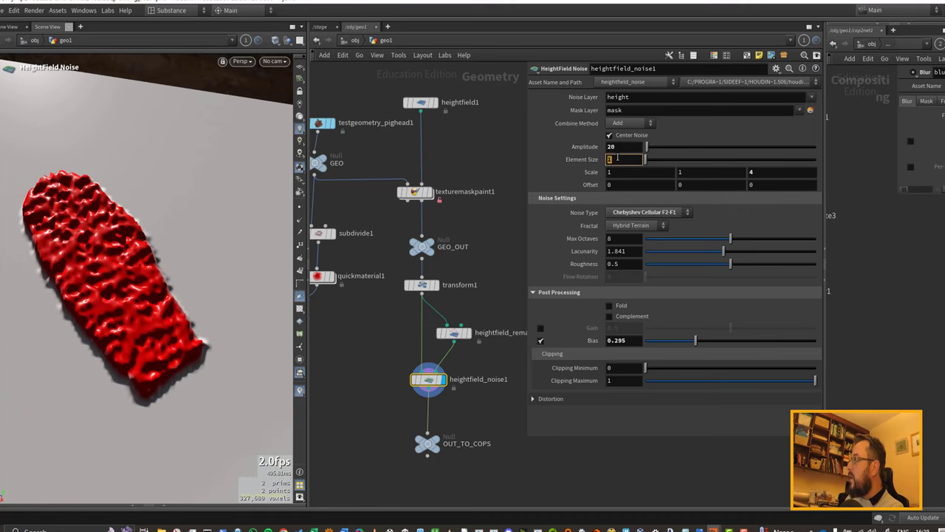
key(Return)
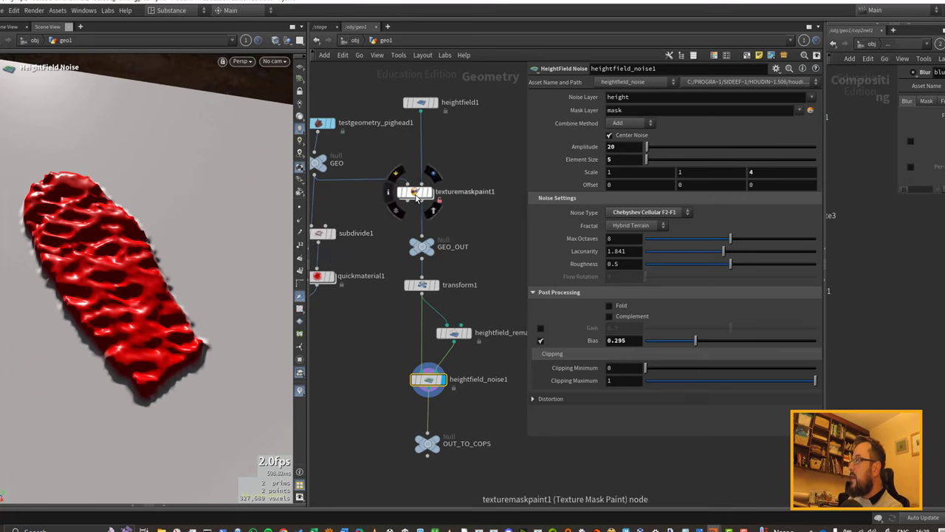
Step: Set the resolution of texturemaskpaint1 to 1024 and the Element Size of heightfield_noise1 to 10
click(416, 192)
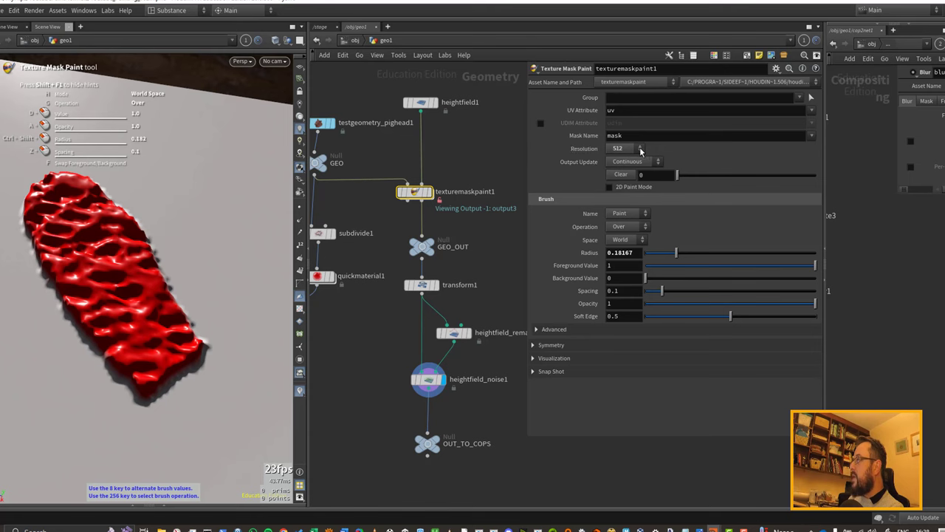
click(641, 151)
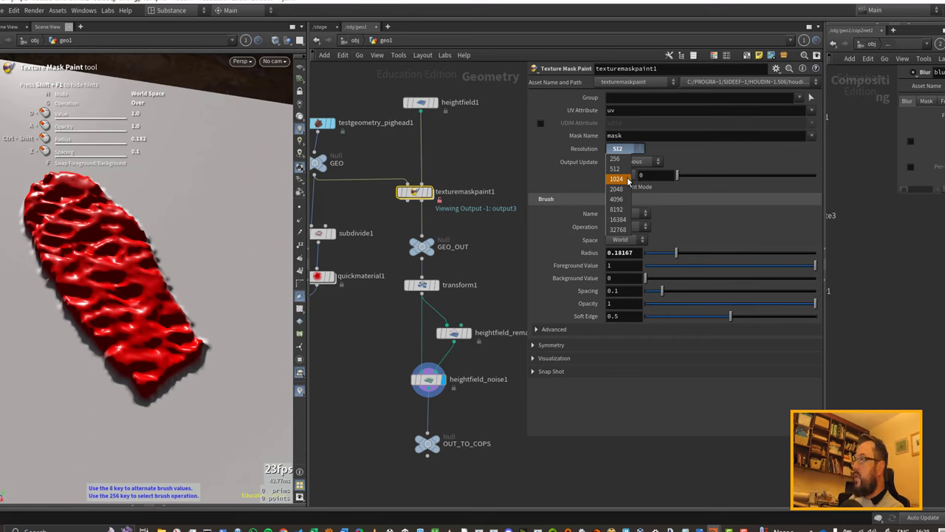
click(627, 179)
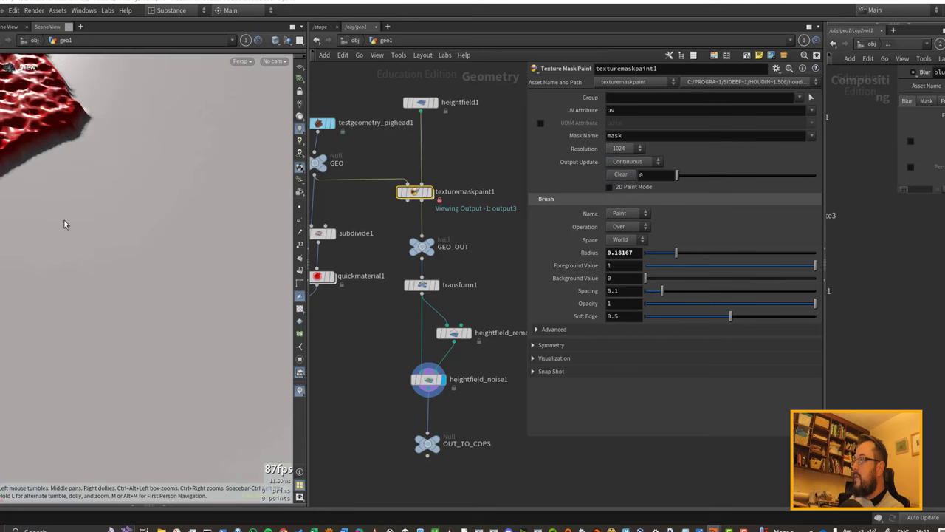
click(425, 382)
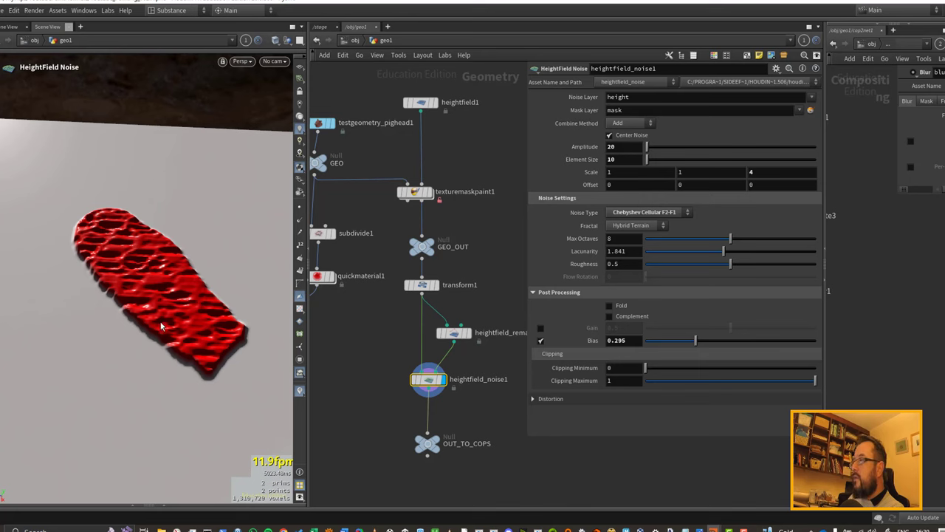
Step: View the mask plane of sopimport1 in the composite view, and return to its height plane
middle_drag(488, 427, 466, 392)
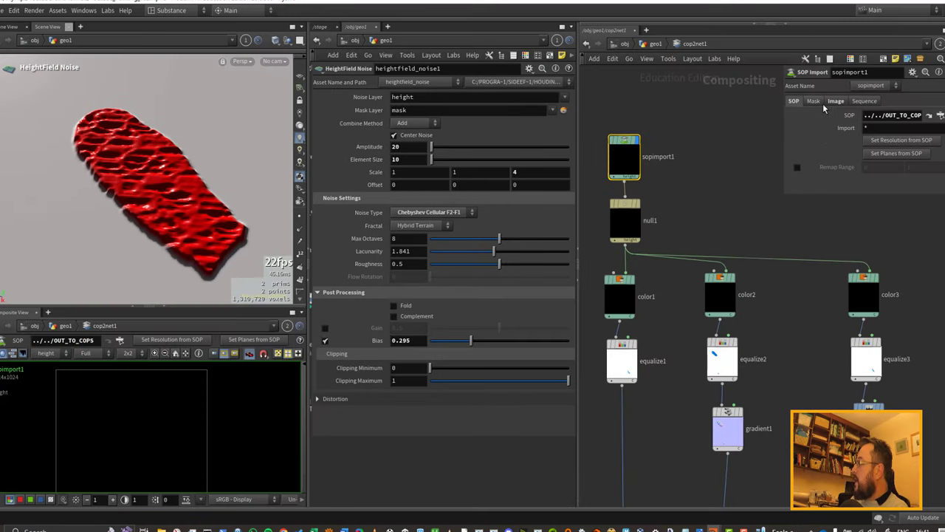
click(46, 353)
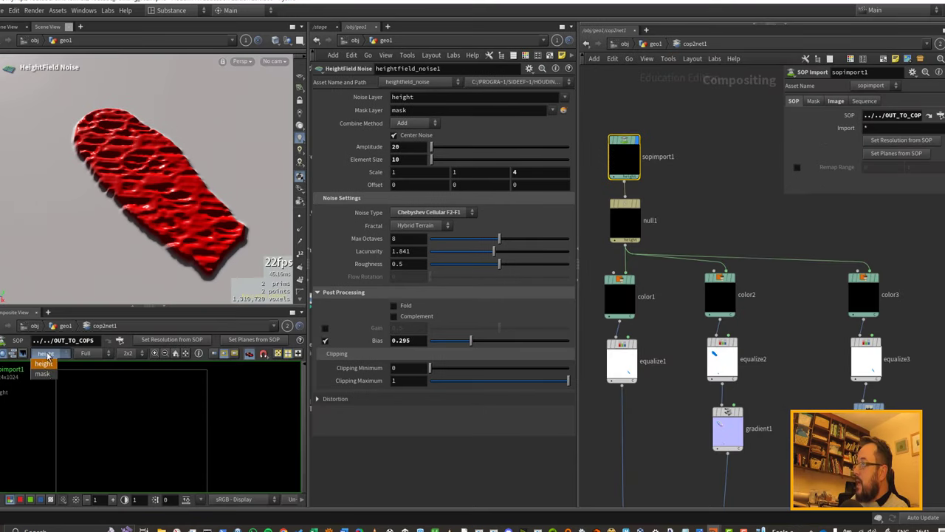
click(53, 381)
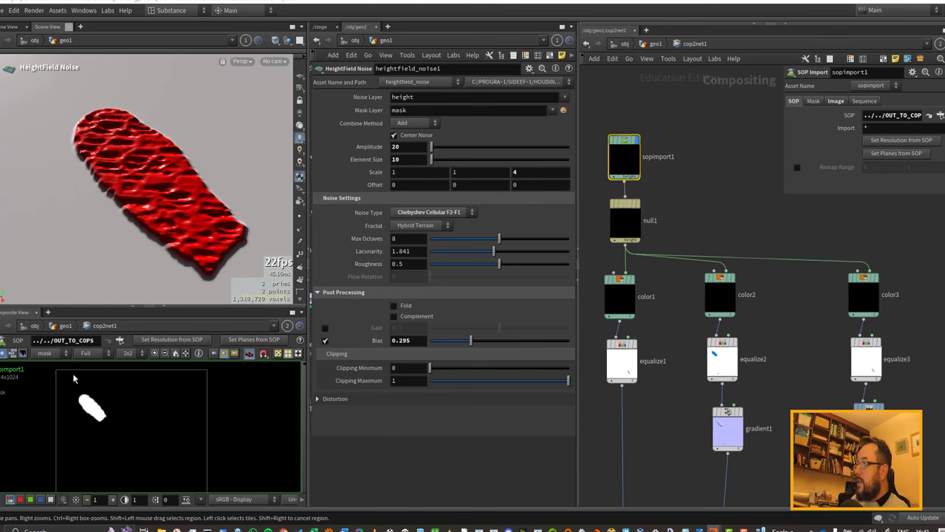
click(45, 353)
click(43, 364)
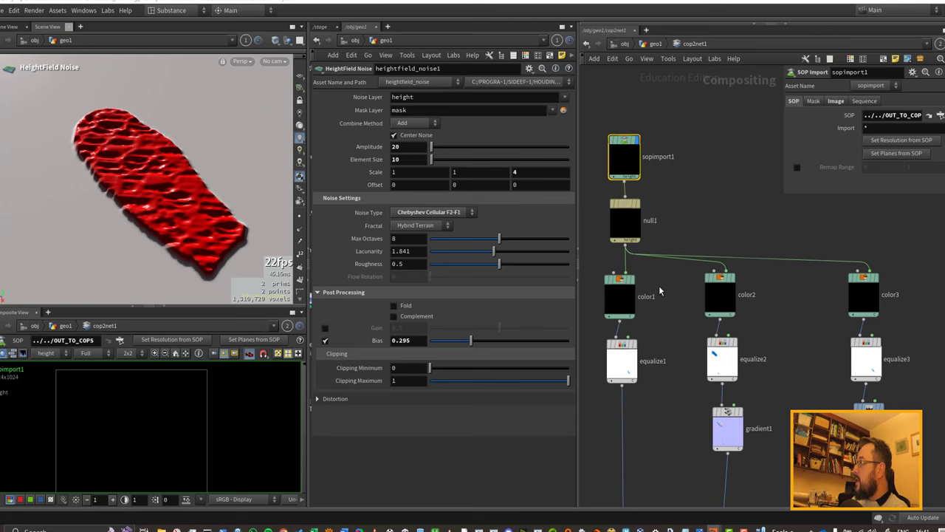
Step: Display color1 in the compositing network and disable its Override Size option
click(633, 290)
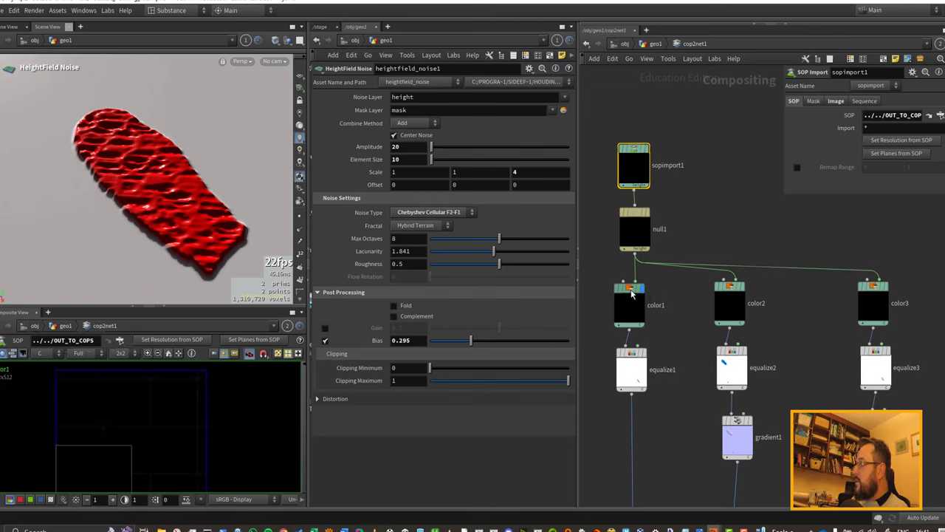
click(632, 294)
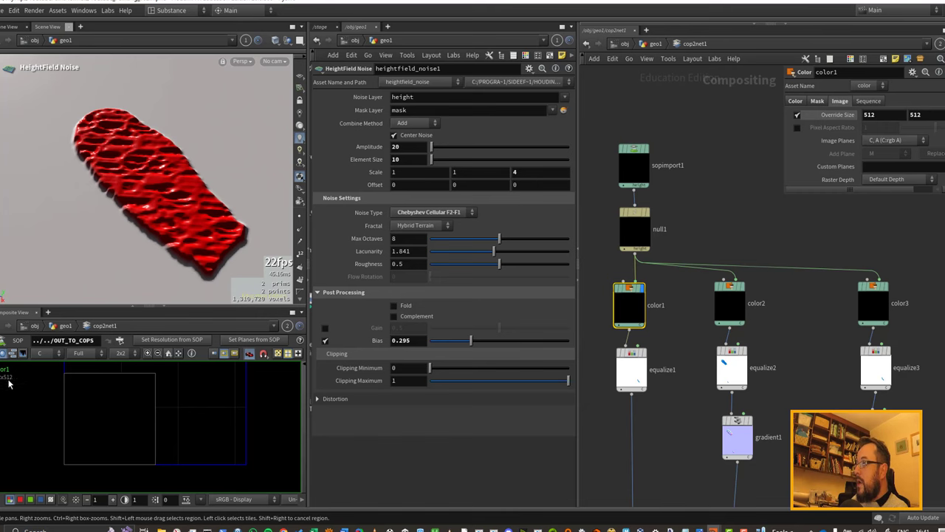
middle_drag(170, 391, 167, 445)
scroll(160, 434, down, 2)
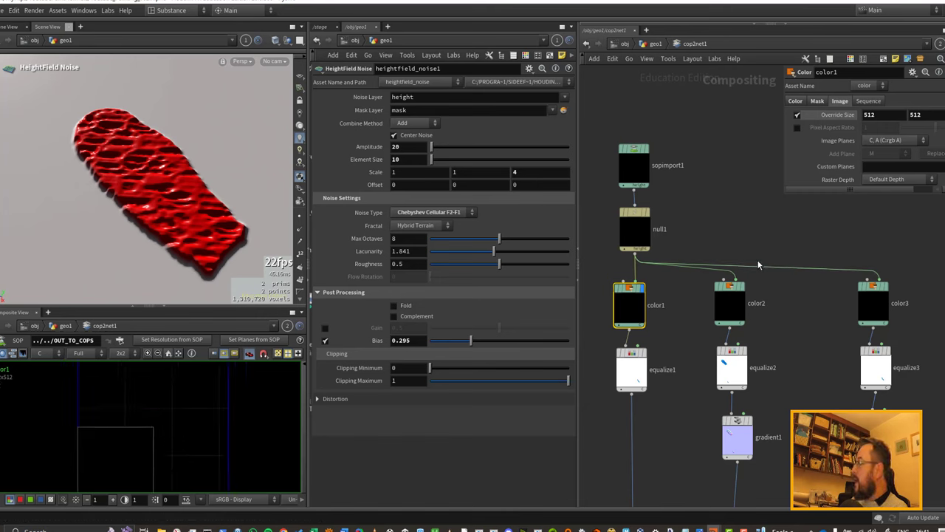
click(797, 116)
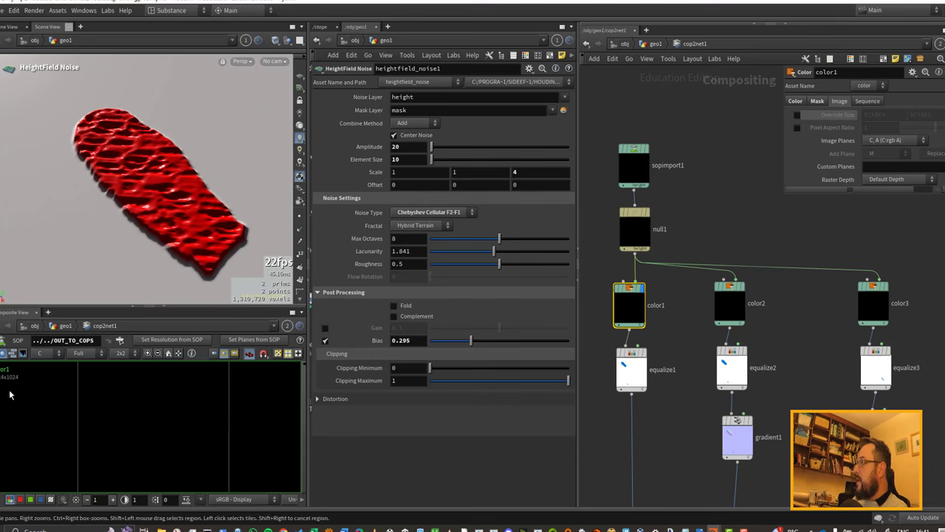
Step: Disable the Override Size option on color3
click(873, 296)
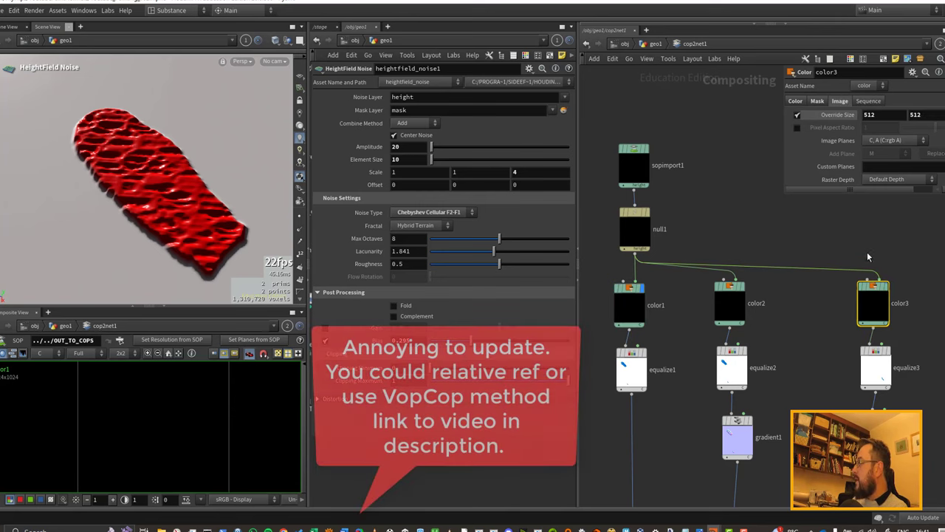
mouse_move(636, 256)
mouse_down()
mouse_move(866, 282)
mouse_move(833, 311)
mouse_move(867, 297)
mouse_move(867, 282)
mouse_up()
scroll(859, 286, up, 4)
scroll(861, 286, up, 1)
key(y)
middle_drag(706, 227, 847, 300)
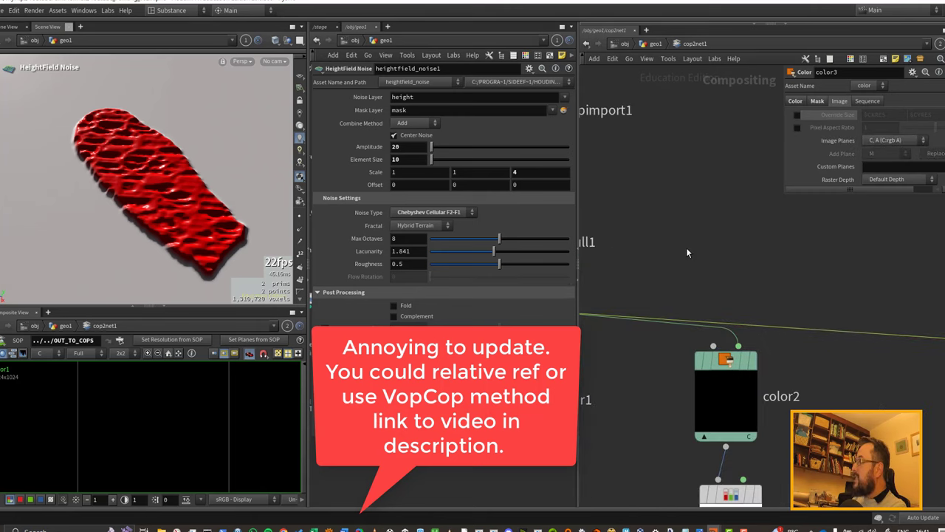
middle_drag(632, 229, 764, 259)
middle_drag(905, 295, 727, 266)
scroll(816, 287, down, 3)
middle_drag(800, 287, 712, 272)
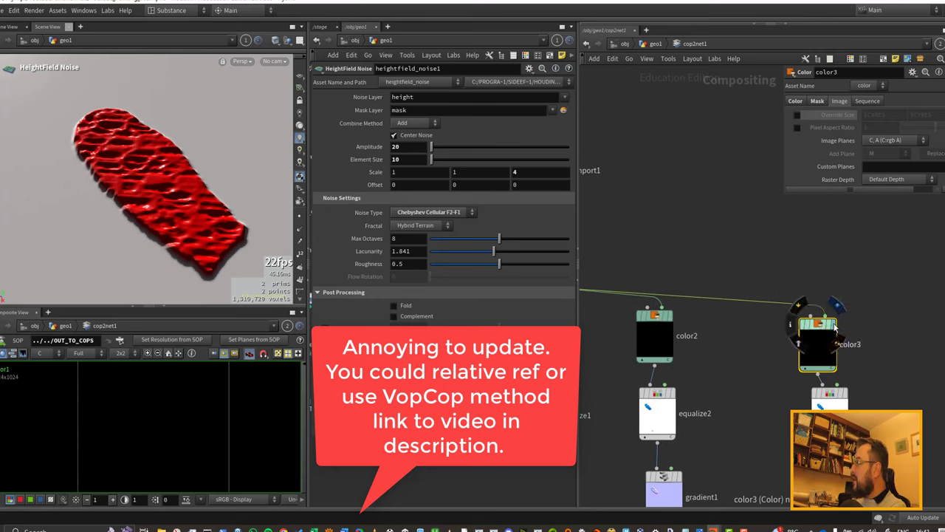
Step: Examine the outputs of equalize1, gradient1 and levels1 one after another in the composite view
drag(826, 329, 832, 326)
middle_drag(734, 327, 796, 329)
middle_drag(655, 345, 721, 334)
click(664, 313)
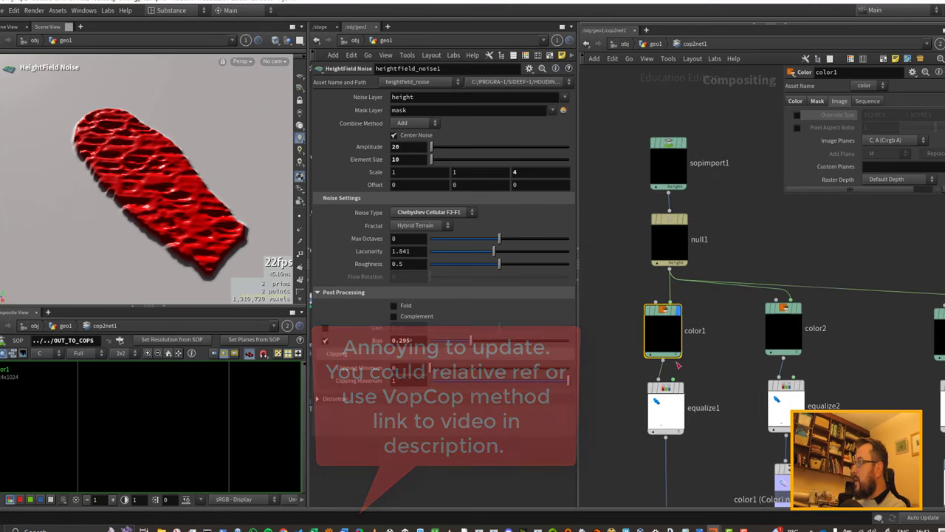
middle_drag(711, 400, 702, 364)
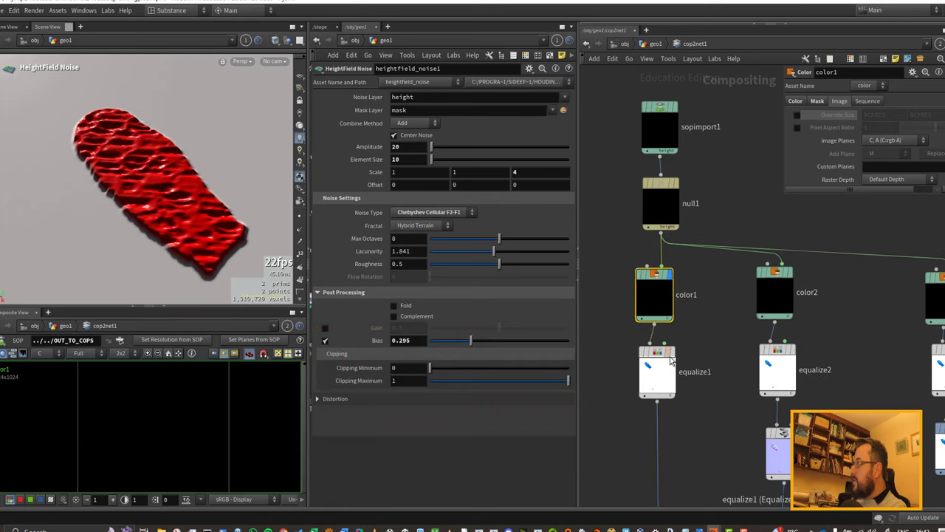
drag(662, 354, 628, 360)
scroll(131, 443, up, 6)
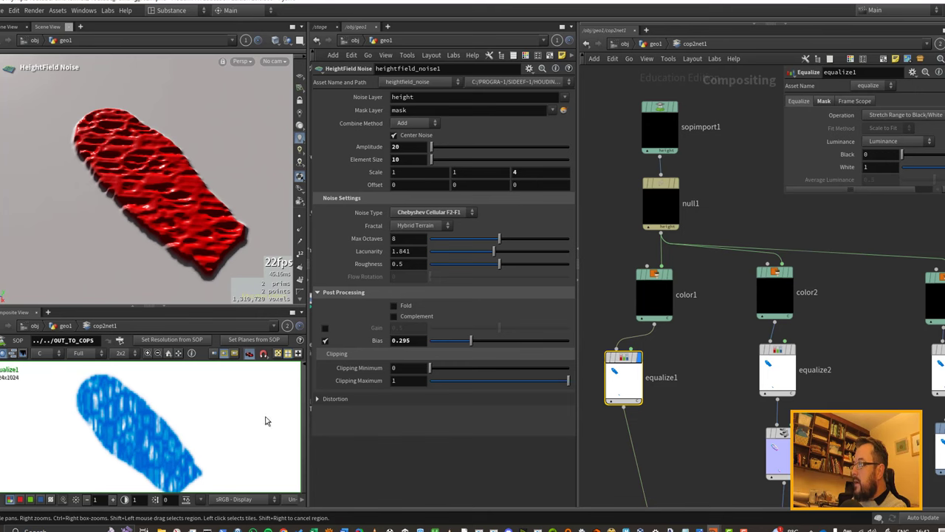
middle_drag(793, 352, 783, 335)
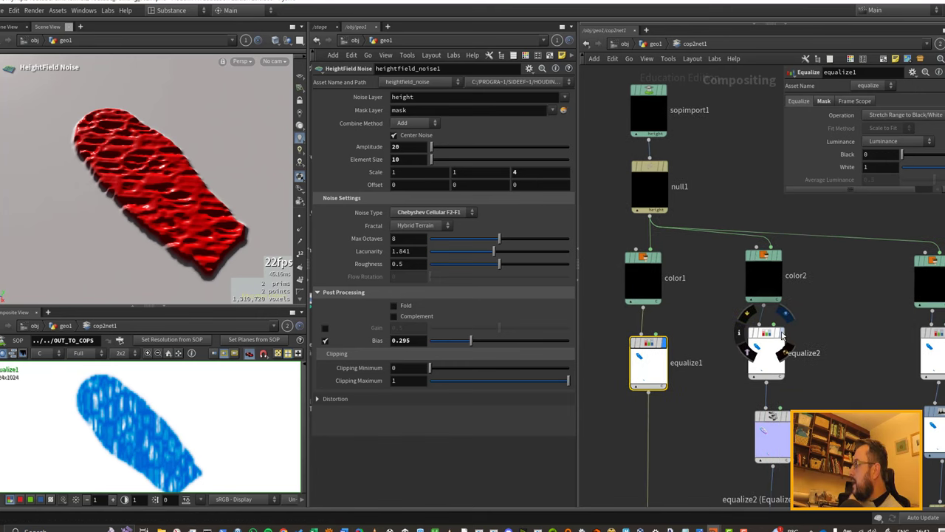
click(786, 416)
click(777, 422)
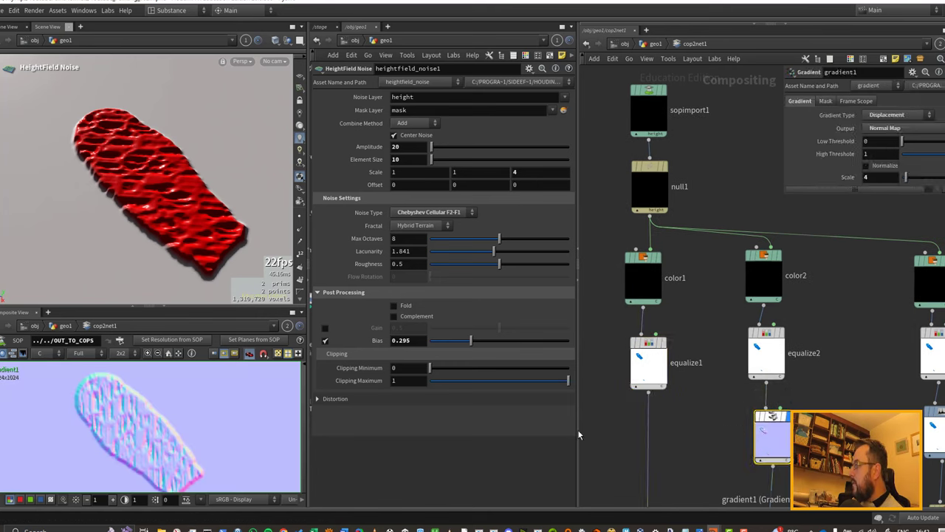
middle_drag(813, 446, 673, 401)
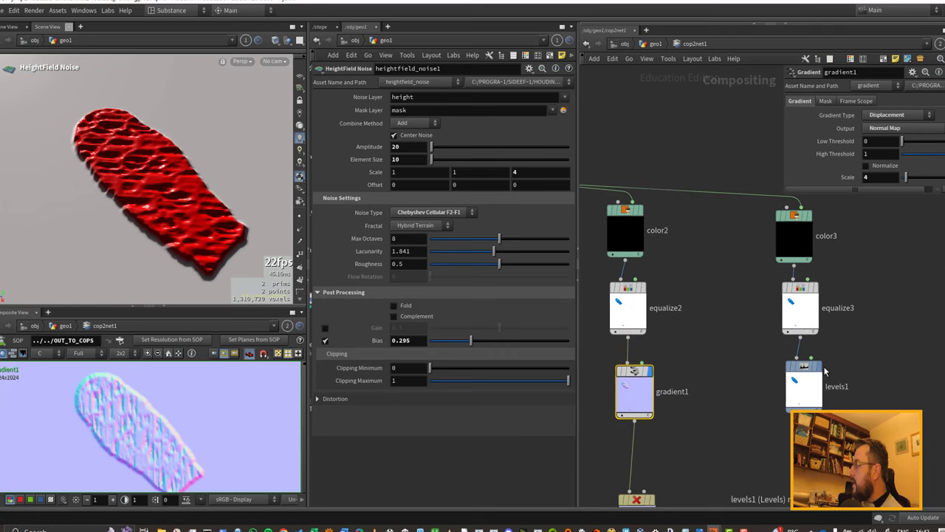
click(817, 374)
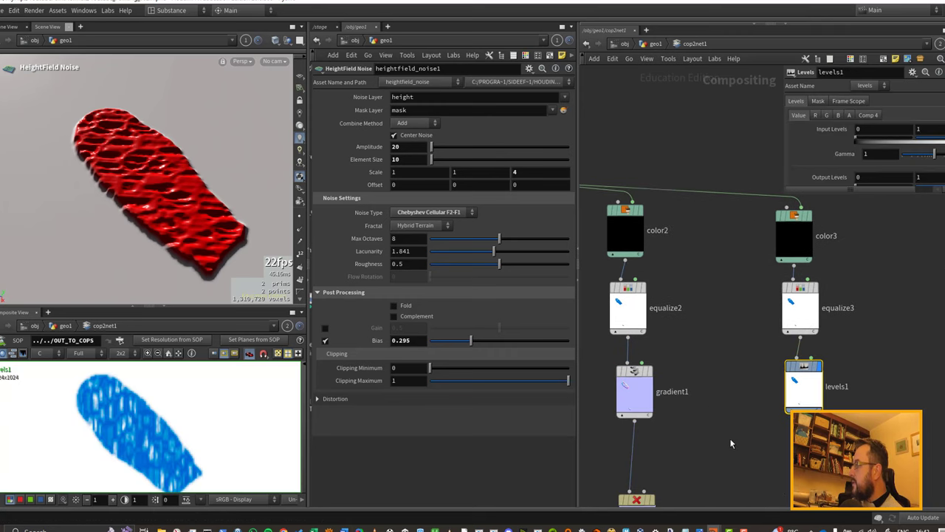
Step: Insert a Mono node between delete3 and blur1, and display the blur1 output
middle_drag(730, 438, 692, 322)
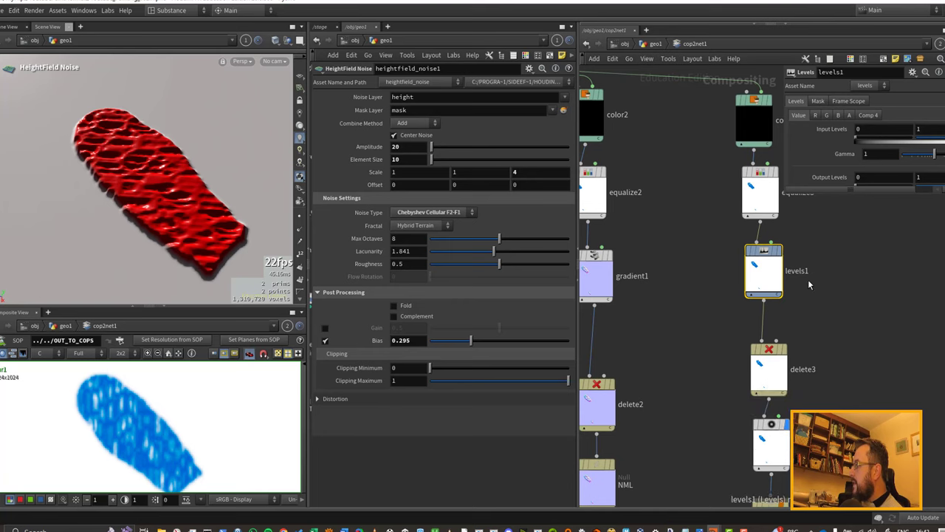
middle_drag(808, 279, 734, 380)
middle_drag(745, 439, 734, 288)
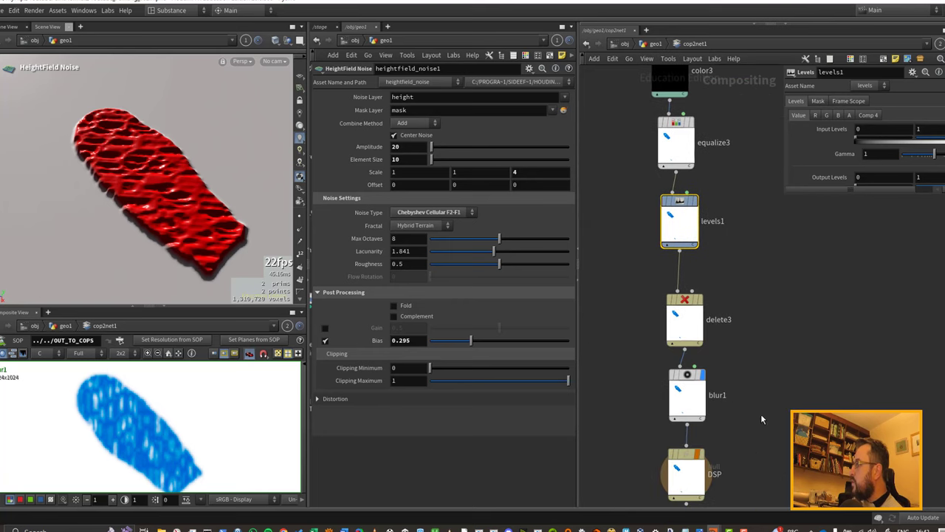
middle_drag(771, 422, 776, 309)
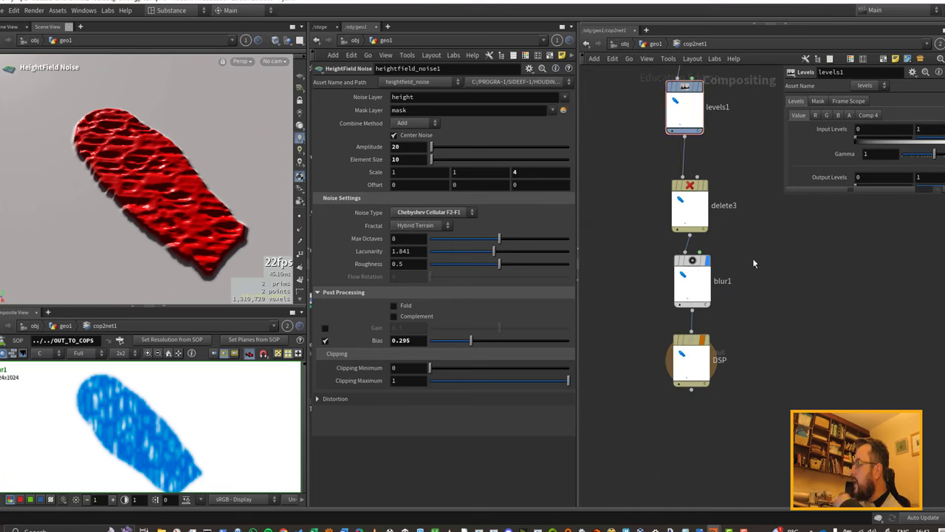
key(Tab)
text(mono)
key(Return)
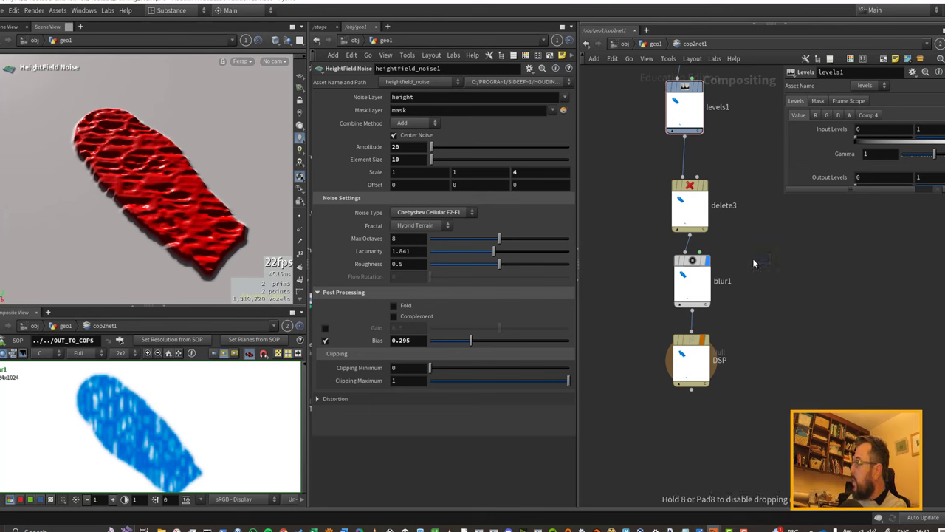
click(753, 258)
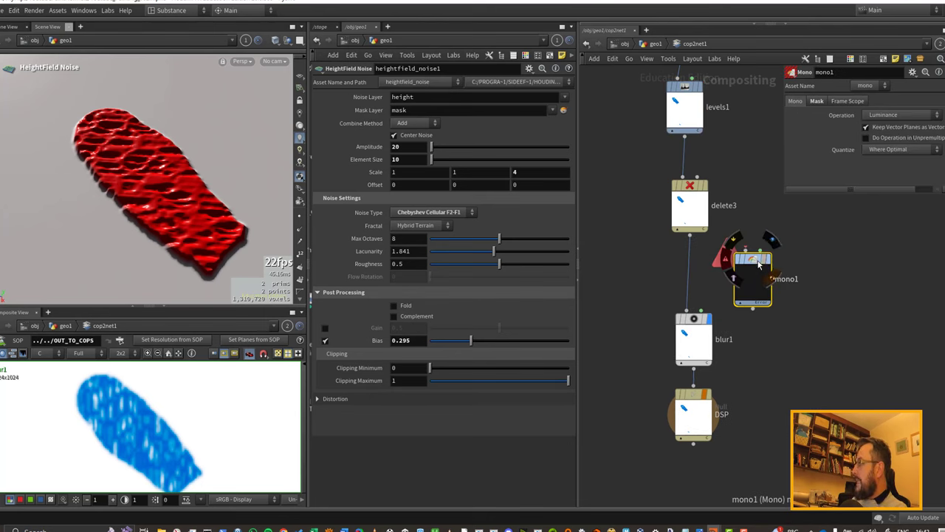
drag(758, 265, 692, 267)
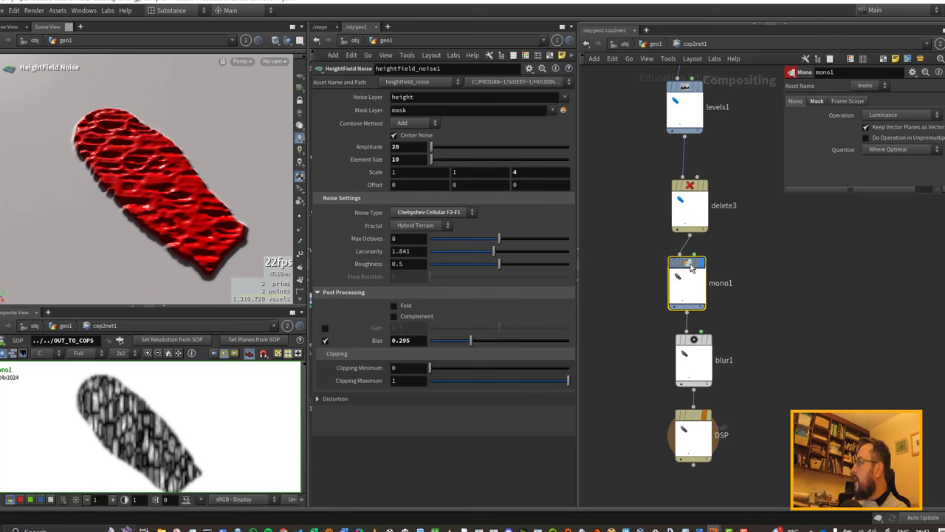
click(715, 341)
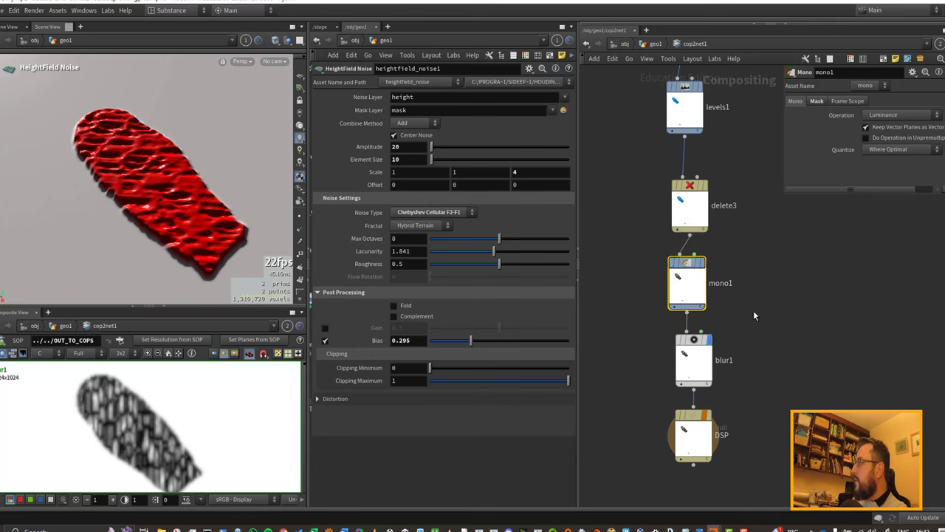
Step: Display quickmaterial1 from the geometry network and frame the pig head in the scene view
middle_drag(754, 315, 777, 357)
middle_drag(780, 402, 774, 322)
middle_drag(655, 334, 740, 377)
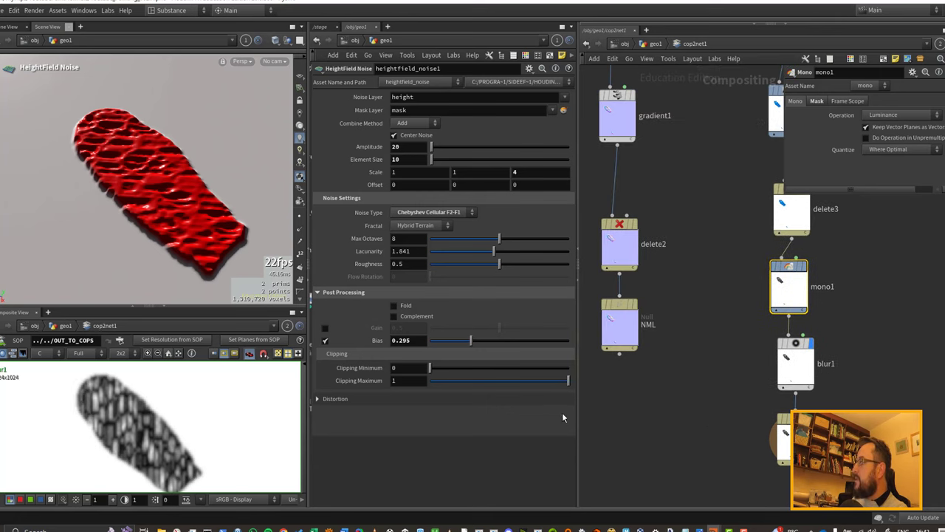
drag(578, 414, 820, 406)
middle_drag(469, 191, 551, 314)
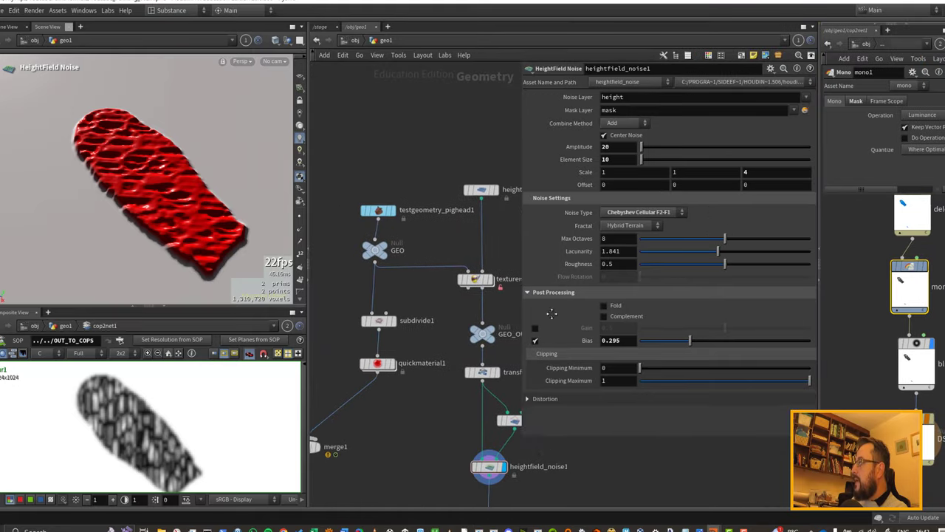
click(380, 365)
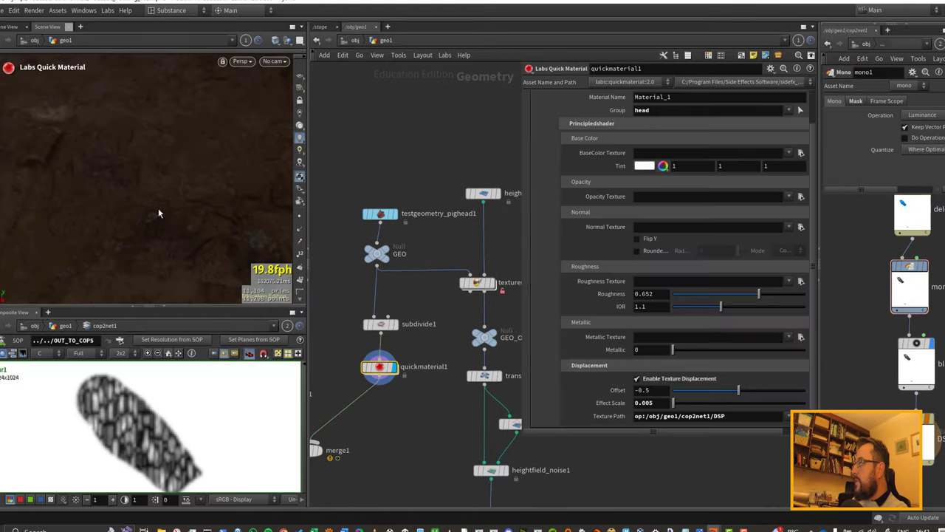
key(space+g)
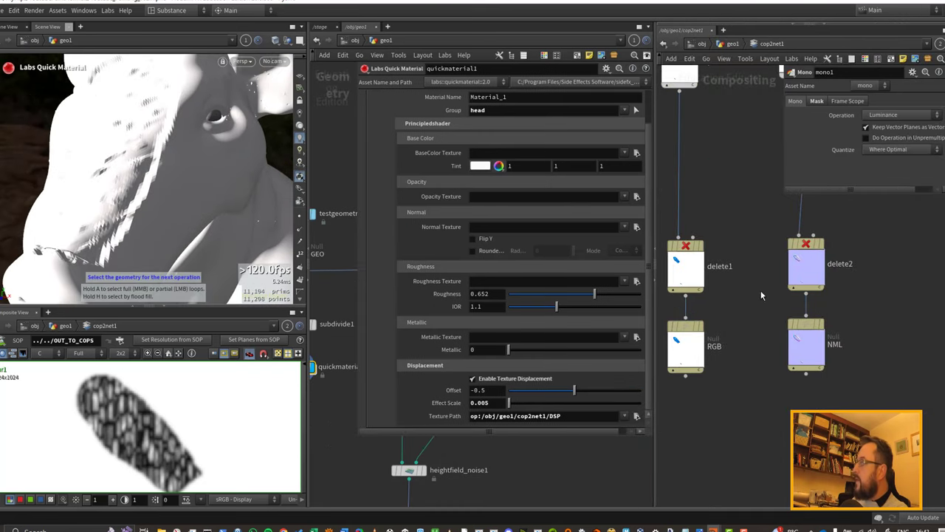
Step: Set the Normal Texture of quickmaterial1 to the NML null with the path op:/obj/geo1/cop2net1/NML
scroll(495, 276, up, 2)
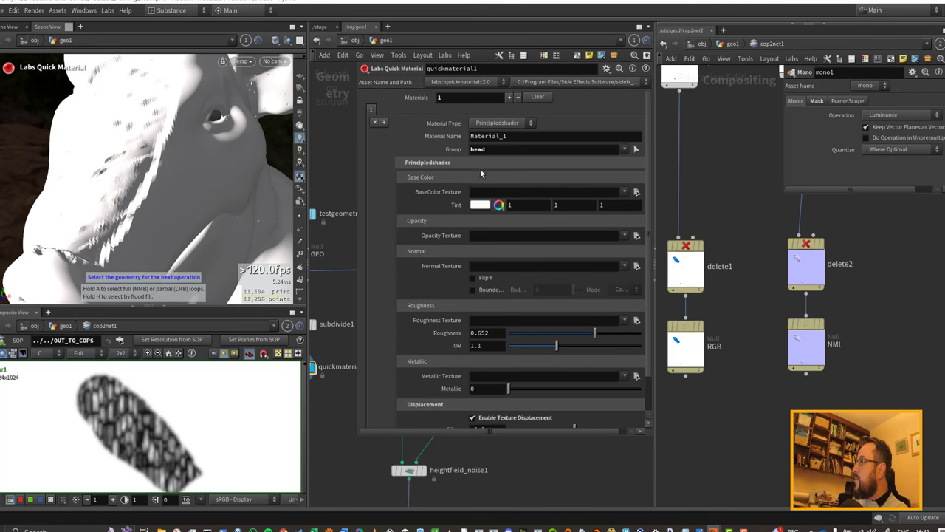
scroll(480, 173, down, 2)
middle_drag(677, 338, 702, 392)
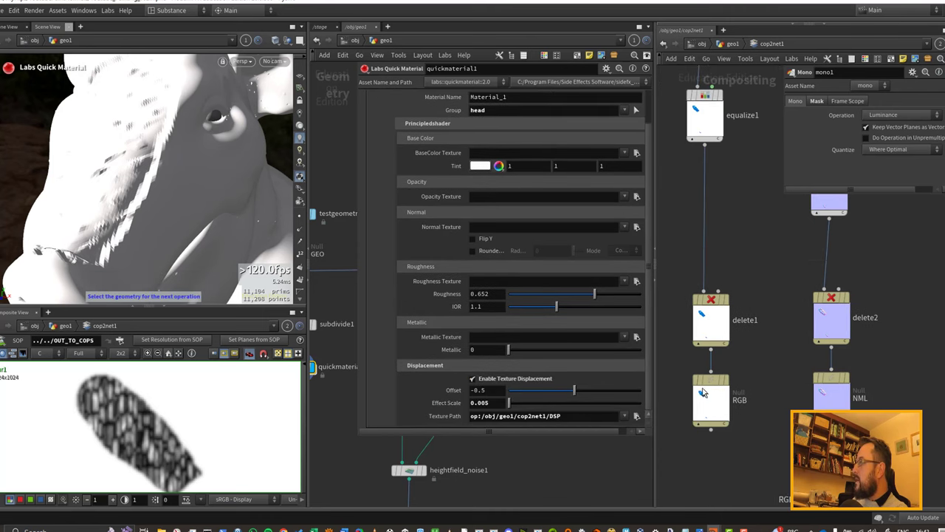
drag(702, 388, 702, 387)
drag(828, 380, 514, 261)
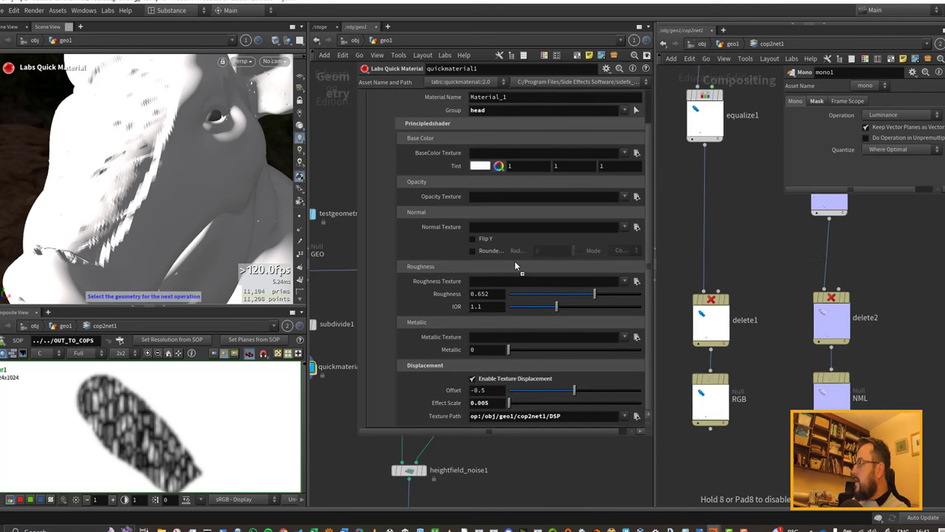
drag(499, 226, 501, 227)
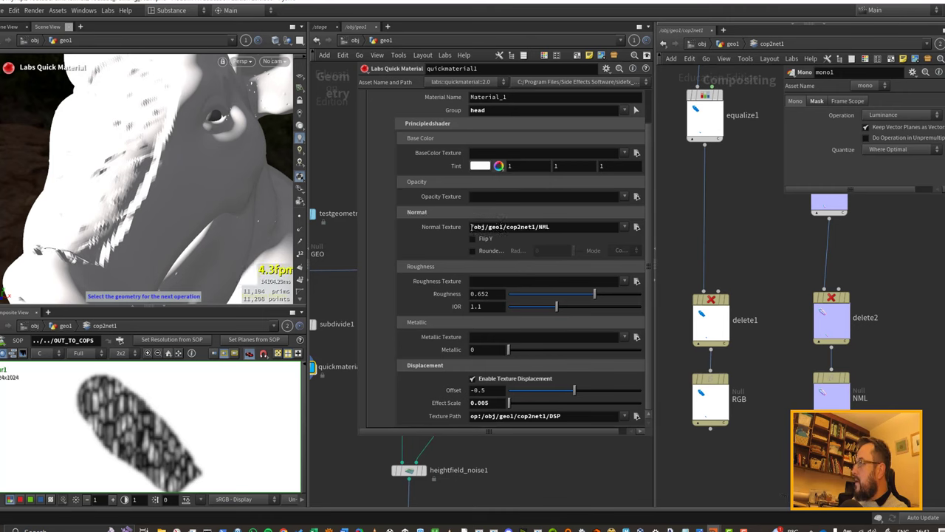
click(471, 227)
text(op)
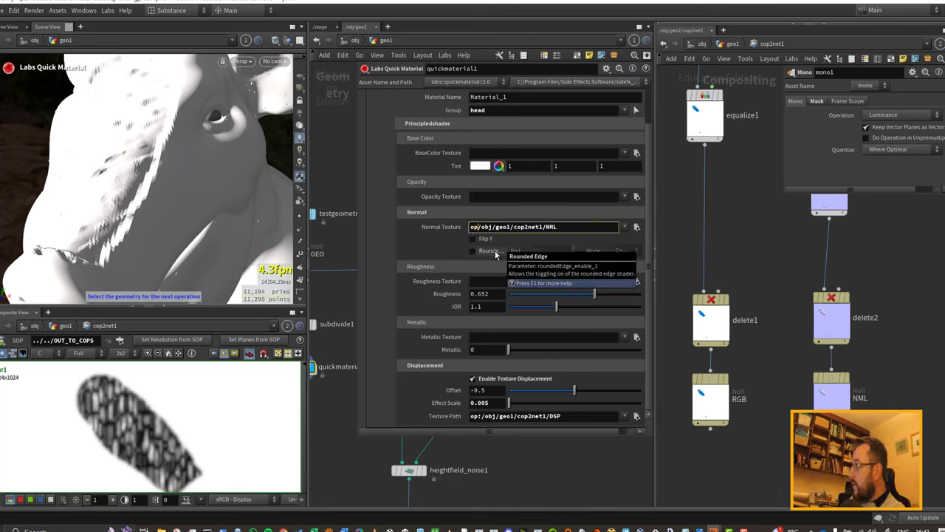
text(:)
key(Return)
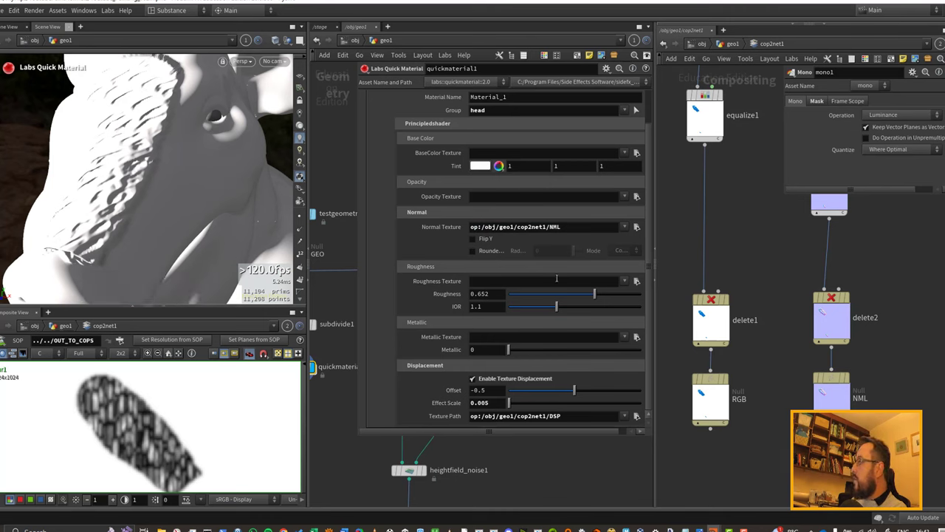
Step: Set the BaseColor Texture of quickmaterial1 to the RGB null with the path op:/obj/geo1/cop2net1/RGB
middle_drag(732, 261, 743, 275)
drag(722, 412, 514, 153)
click(515, 153)
text(op:/obj/geo1/cop2net1/RGB)
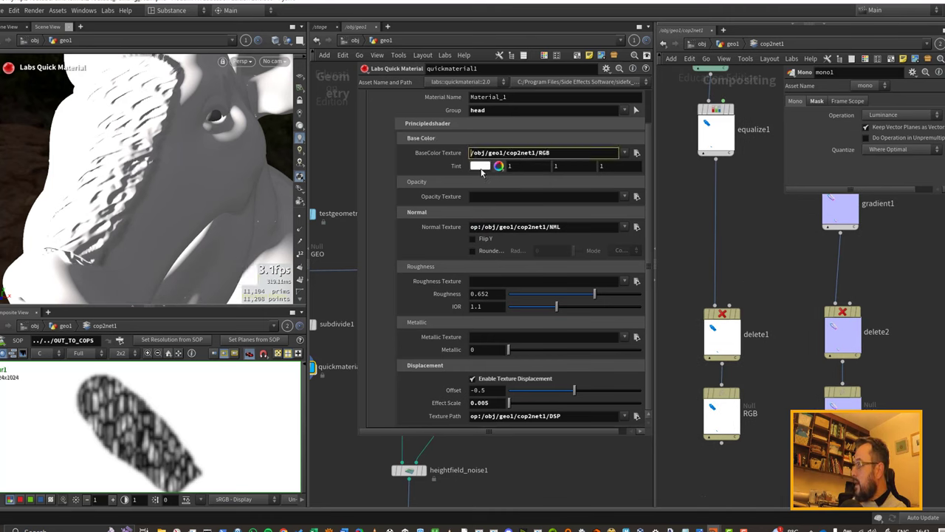
key(Return)
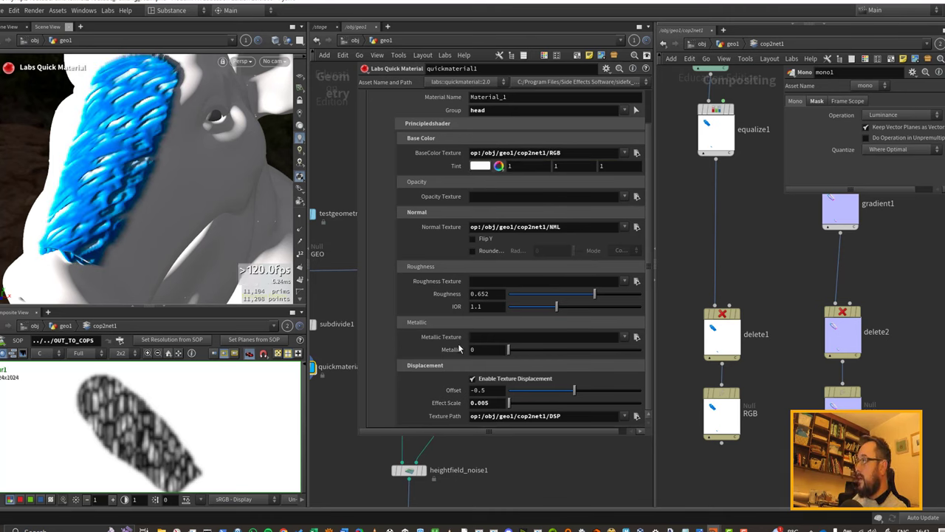
Step: Raise the Metallic value of quickmaterial1 to 0.842 and inspect the textured patch on the pig's snout
drag(508, 350, 621, 365)
alt+drag(196, 215, 192, 151)
scroll(180, 168, up, 5)
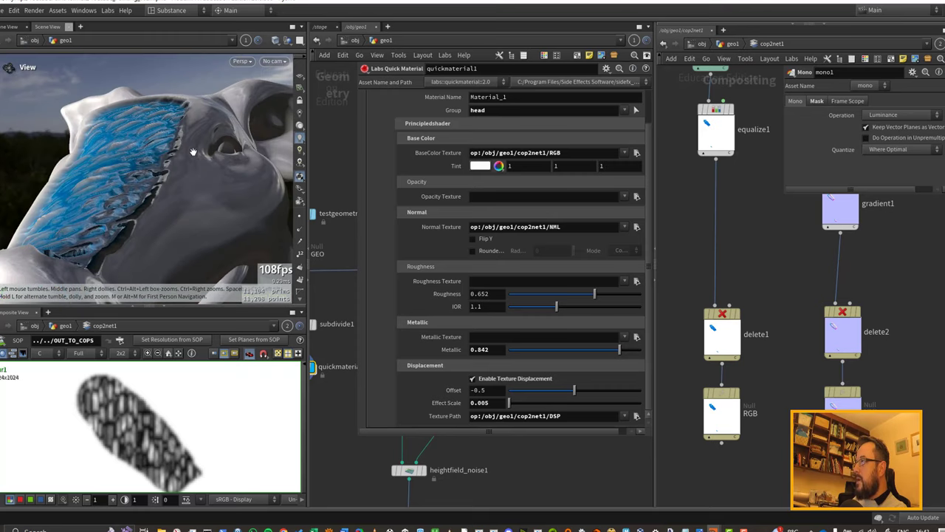
alt+drag(249, 223, 259, 211)
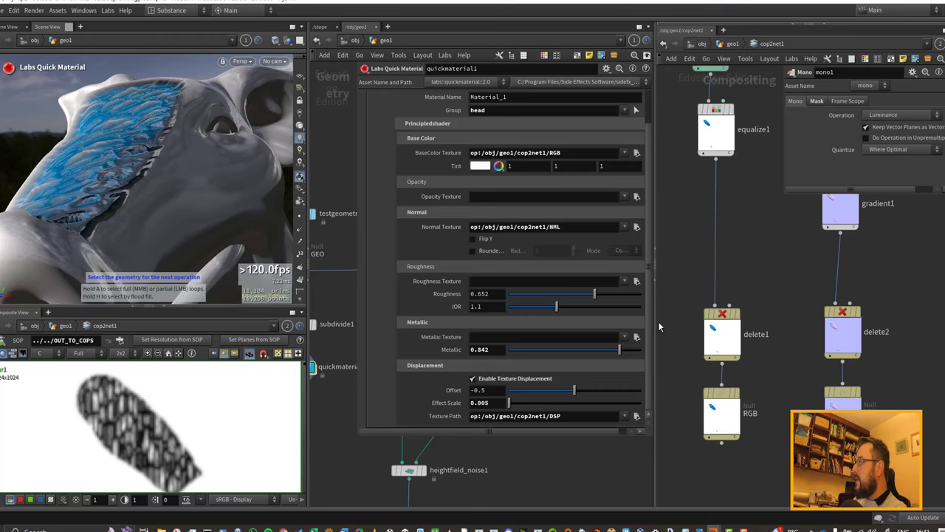
Step: Enlarge the geometry network and the scene view, and compare the pig head with texturemaskpaint1 and with quickmaterial1 selected
drag(656, 322, 875, 321)
middle_drag(436, 322, 425, 327)
alt+drag(190, 175, 161, 194)
click(474, 297)
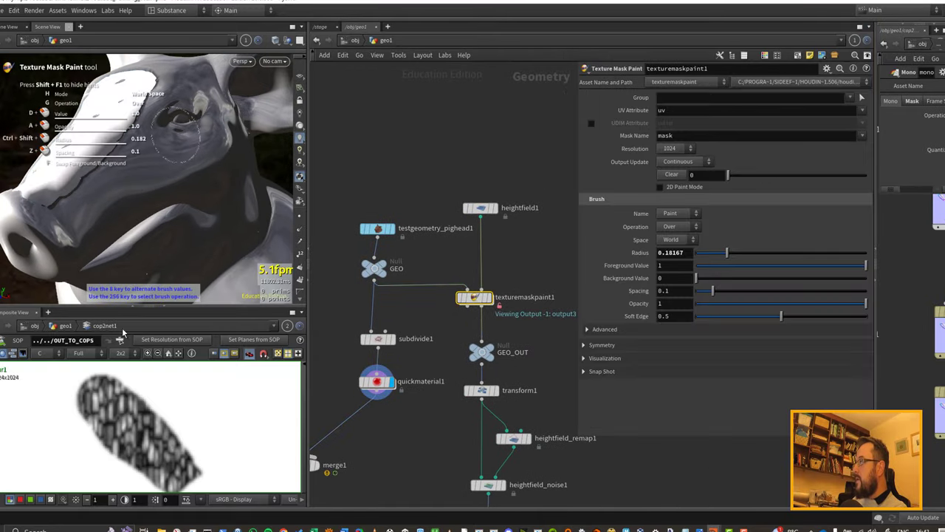
click(878, 283)
click(166, 307)
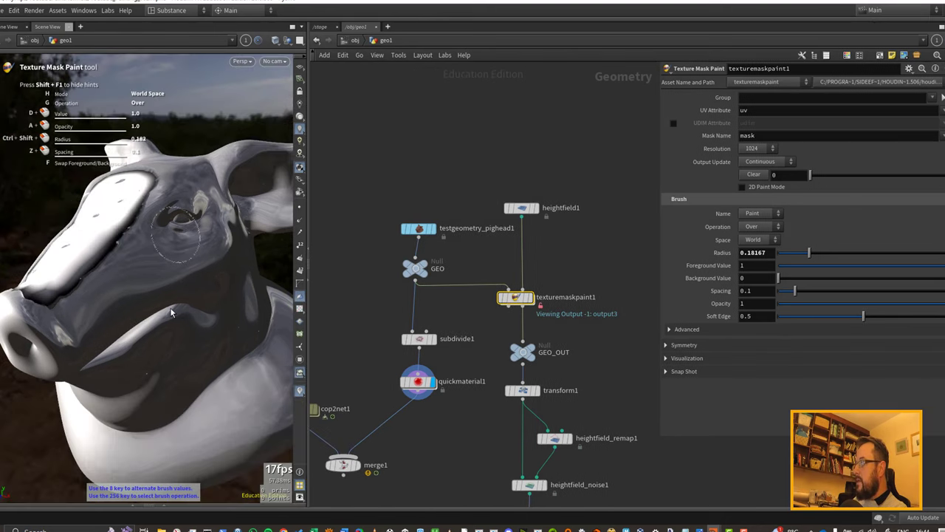
alt+drag(251, 269, 232, 283)
key(Return)
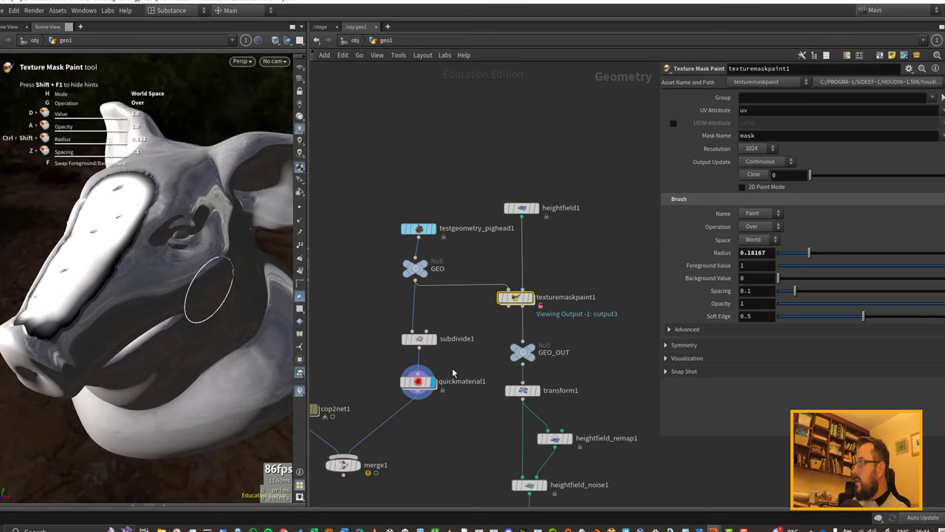
click(427, 382)
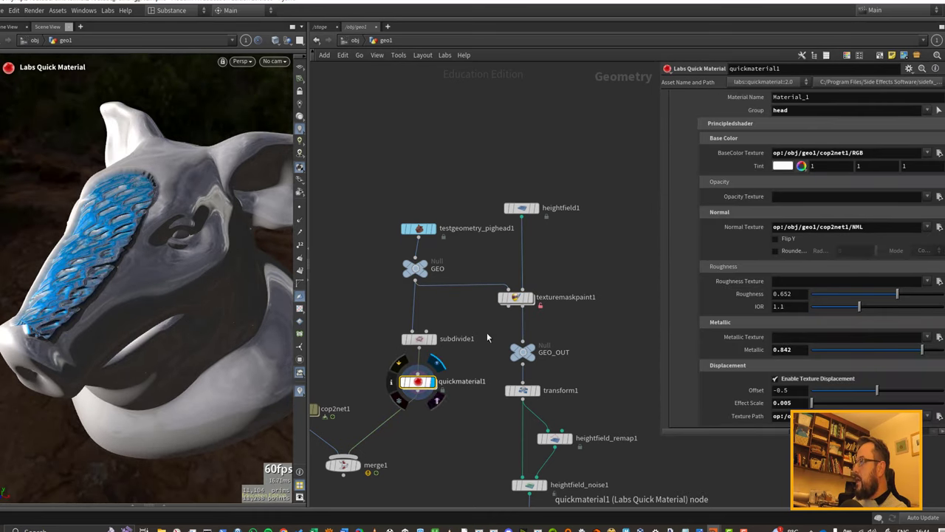
Step: Turn off Show Geometry in the visualization settings of texturemaskpaint1 while quickmaterial1 stays the displayed node
click(520, 299)
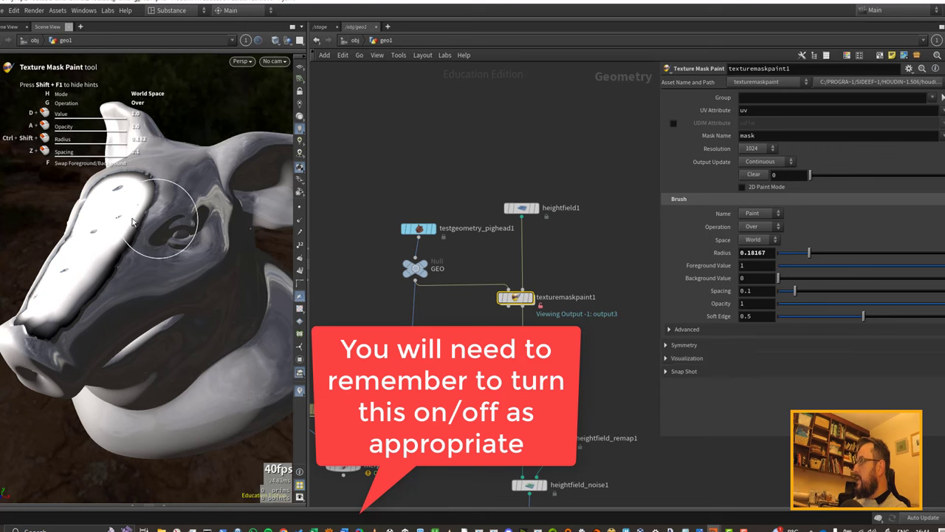
click(665, 359)
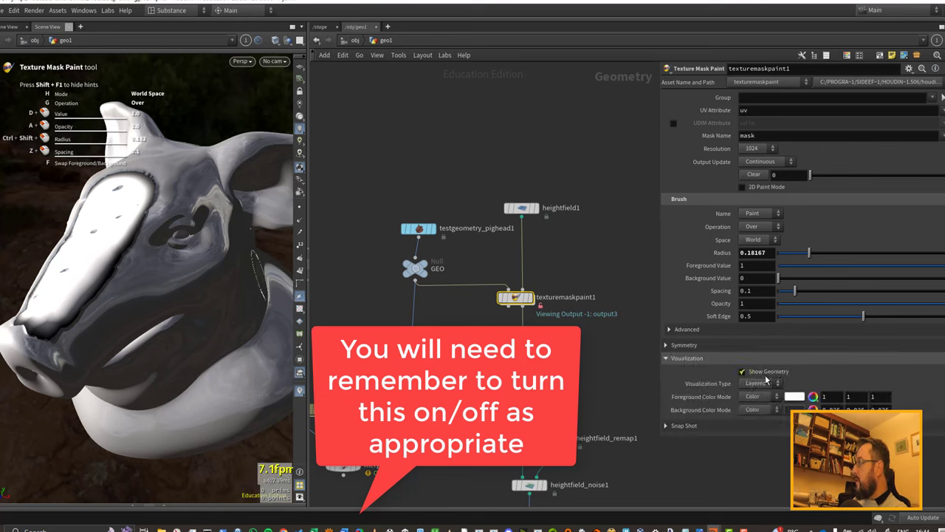
click(761, 372)
Step: Paint a curved mask stroke from below the pig's eye down the cheek and along the jaw, and inspect it
key(Escape)
mouse_move(126, 295)
mouse_down()
mouse_move(174, 256)
mouse_move(219, 271)
mouse_move(225, 324)
mouse_move(194, 357)
mouse_up()
key(Return)
mouse_move(168, 366)
mouse_down()
mouse_move(133, 378)
mouse_move(124, 404)
mouse_up()
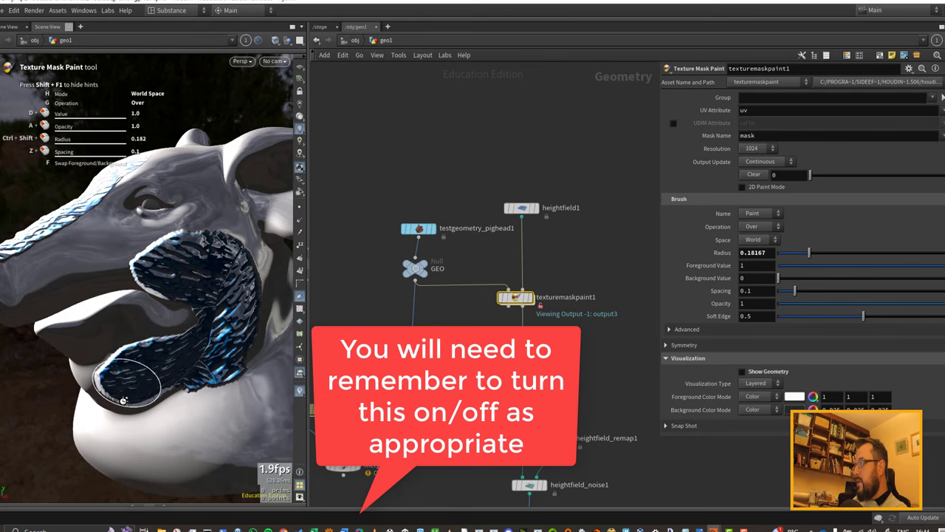
mouse_move(174, 261)
alt+mouse_down()
mouse_move(236, 260)
mouse_move(203, 237)
mouse_move(210, 209)
alt+mouse_up()
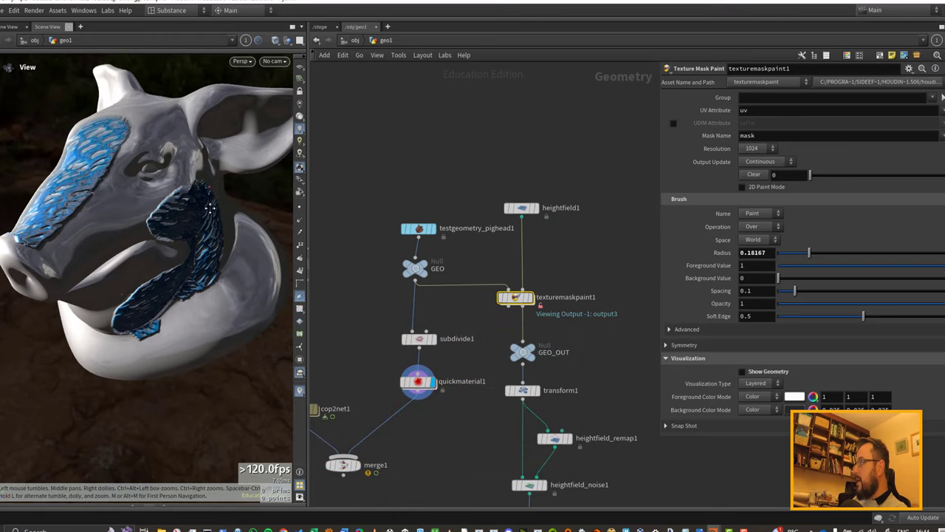
key(Return)
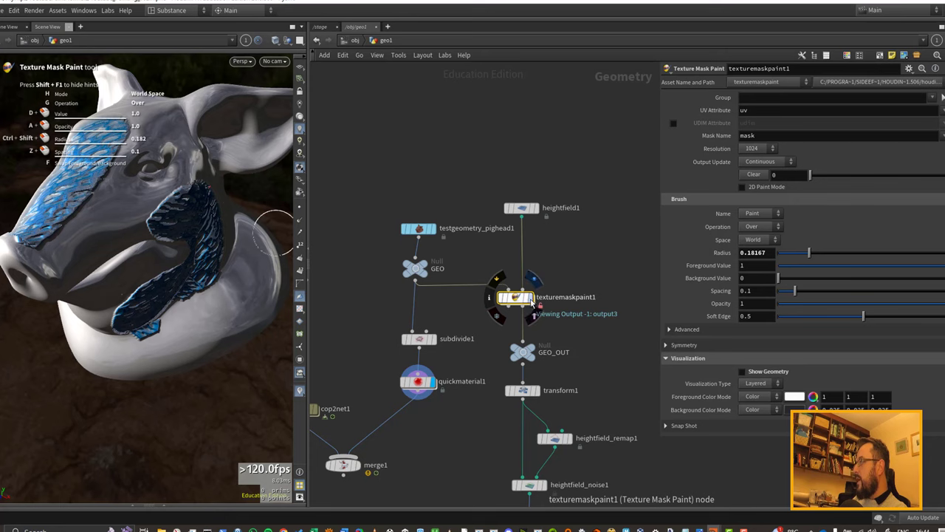
Step: Display texturemaskpaint1 in the scene view and turn its Show Geometry option on
click(529, 299)
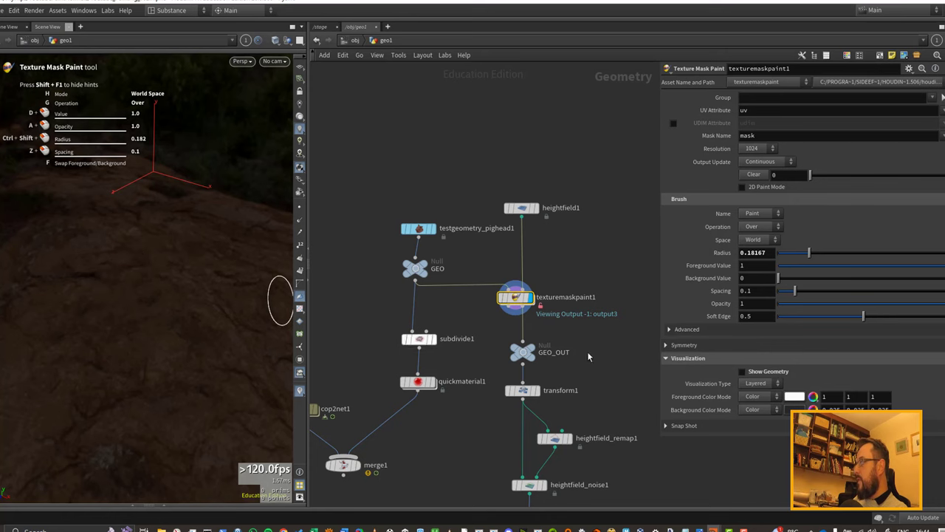
click(766, 372)
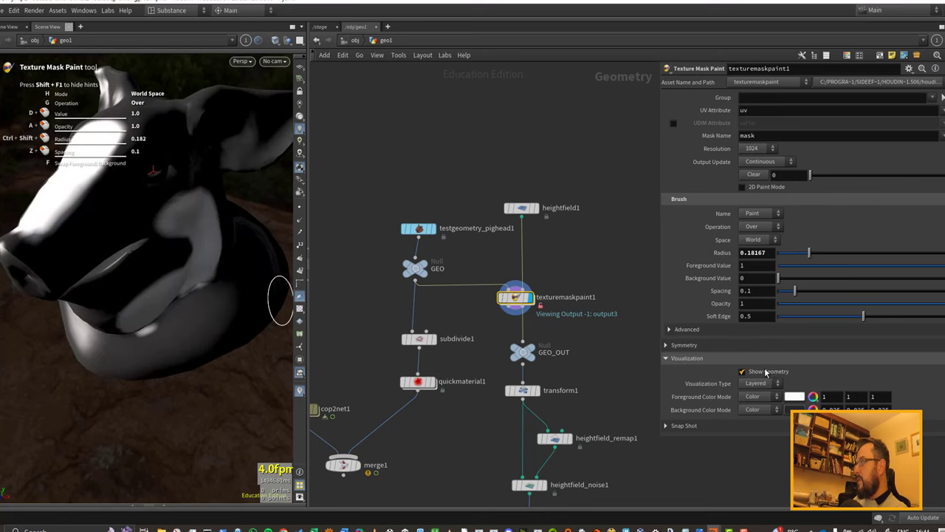
click(766, 372)
click(766, 371)
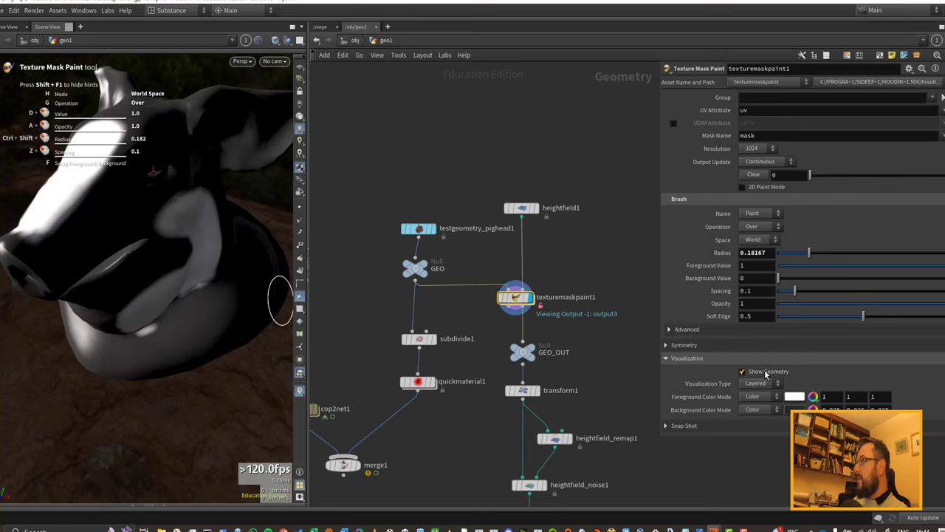